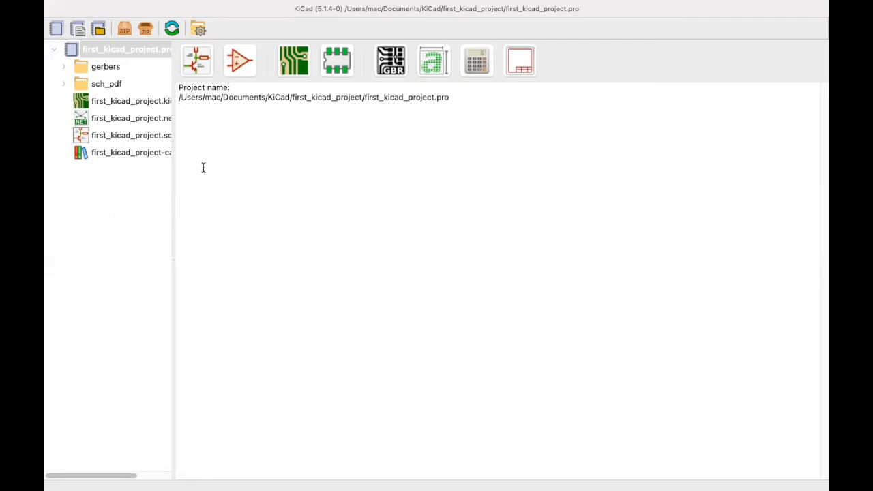
- Open the PCB layout of first_kicad_project and bring up its Board Setup
{"action": "left_click", "coordinate": [115, 106]}
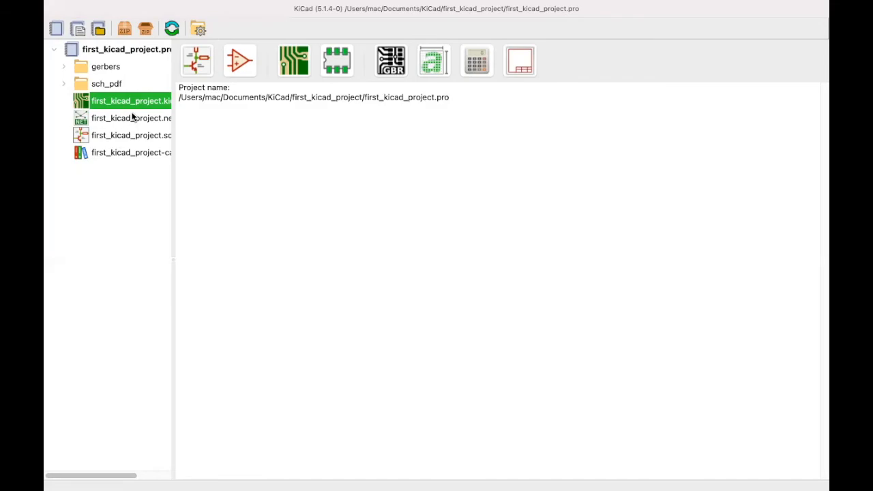
{"action": "double_click", "coordinate": [132, 109]}
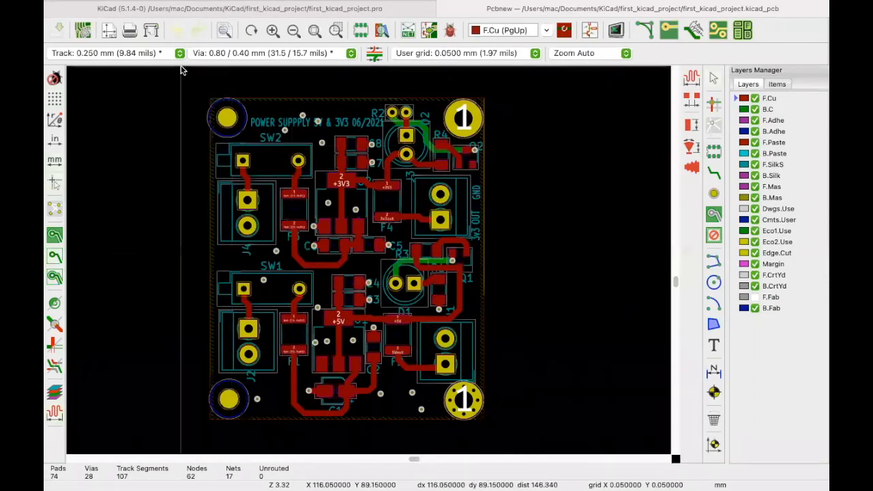
{"action": "mouse_move", "coordinate": [124, 6]}
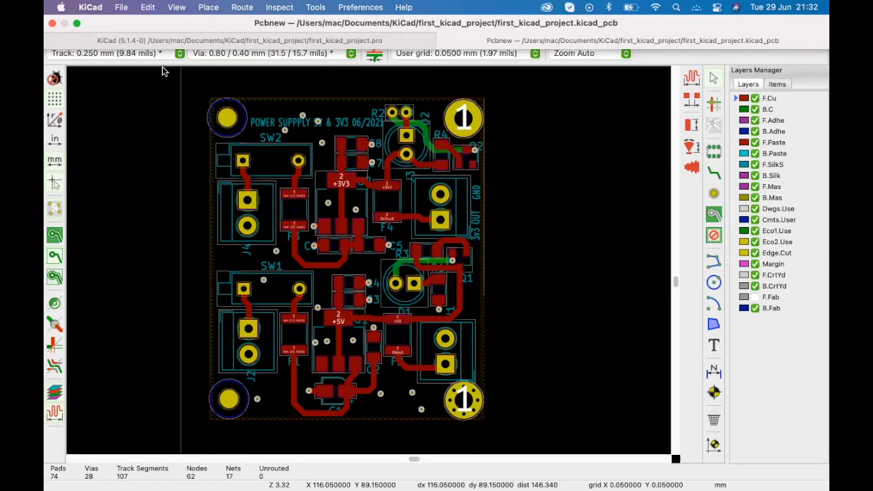
{"action": "left_click", "coordinate": [120, 8]}
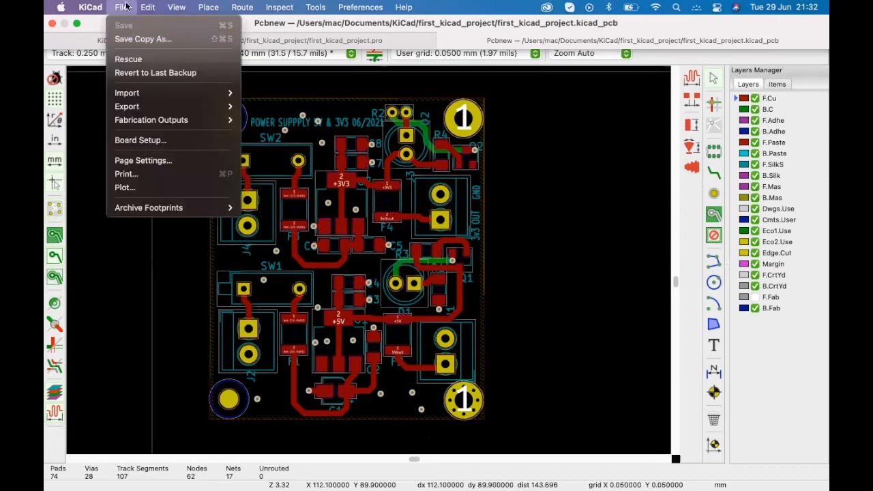
{"action": "left_click", "coordinate": [141, 140]}
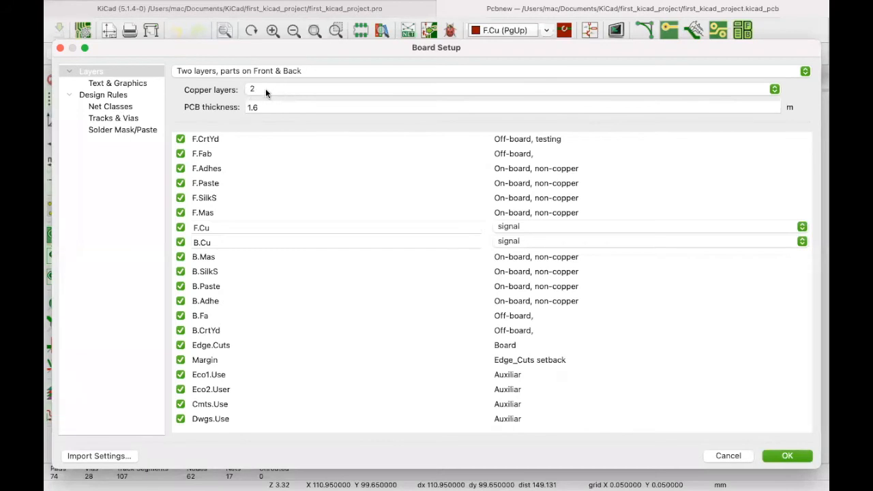
- Set the board's copper layer count to 4 and check the name fields of the copper layers
{"action": "left_click", "coordinate": [265, 88]}
{"action": "left_click", "coordinate": [242, 86]}
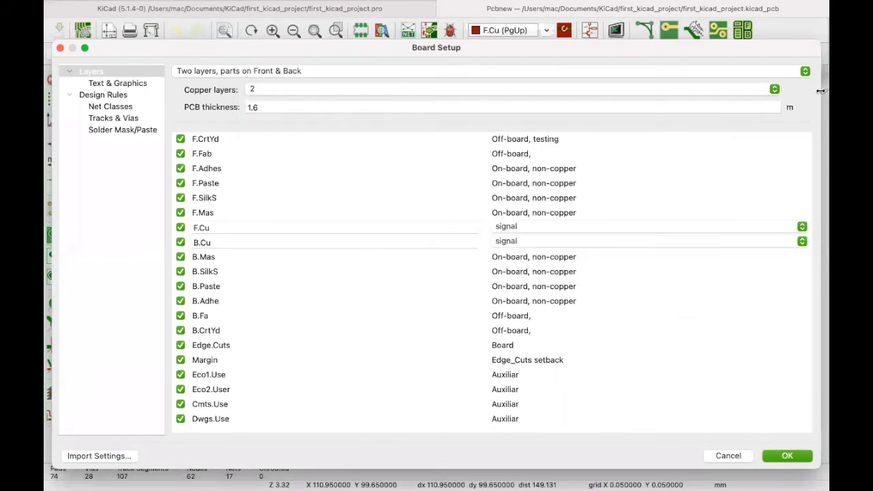
{"action": "left_click", "coordinate": [775, 91]}
{"action": "left_click", "coordinate": [591, 88]}
{"action": "left_click", "coordinate": [723, 89]}
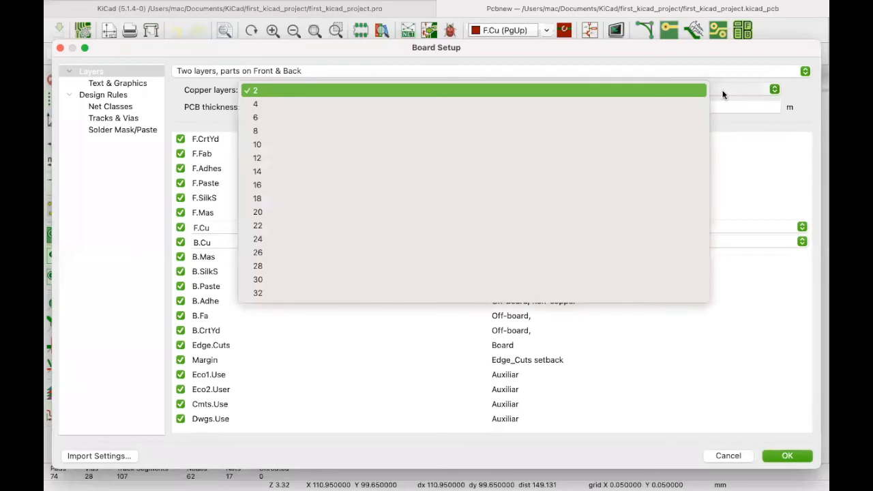
{"action": "left_click", "coordinate": [291, 102]}
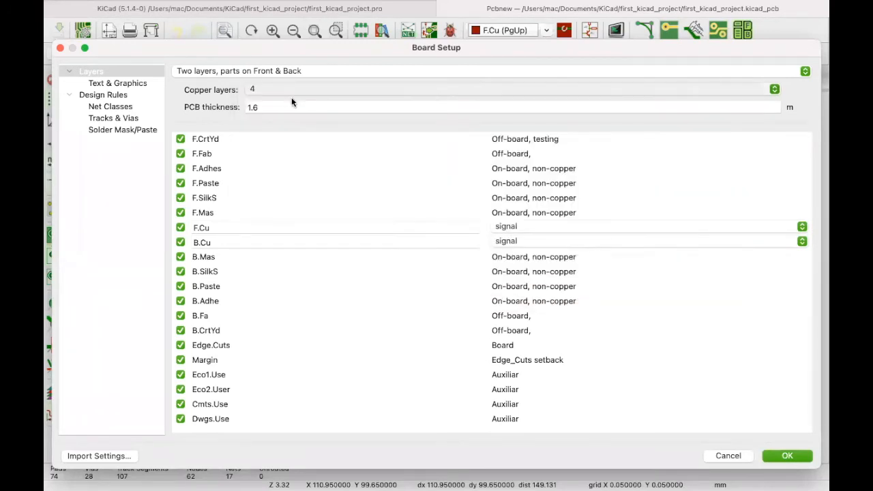
{"action": "left_click", "coordinate": [339, 109]}
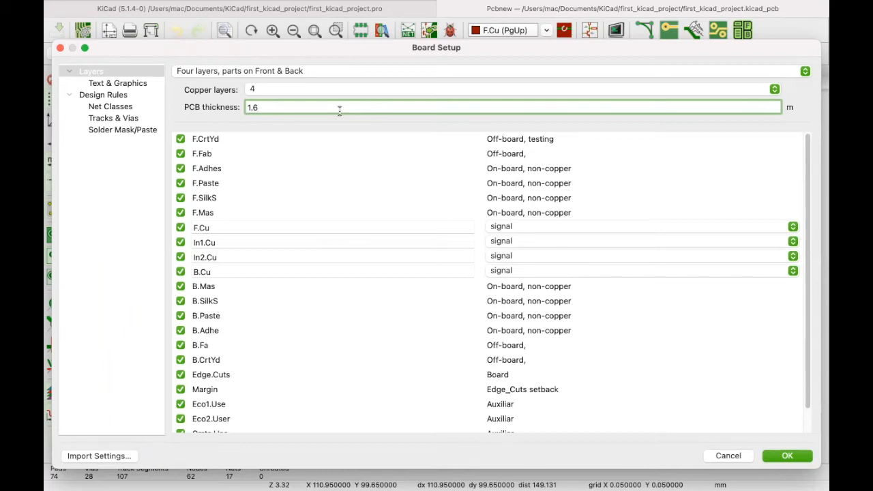
{"action": "left_click", "coordinate": [210, 227]}
{"action": "left_click", "coordinate": [219, 243]}
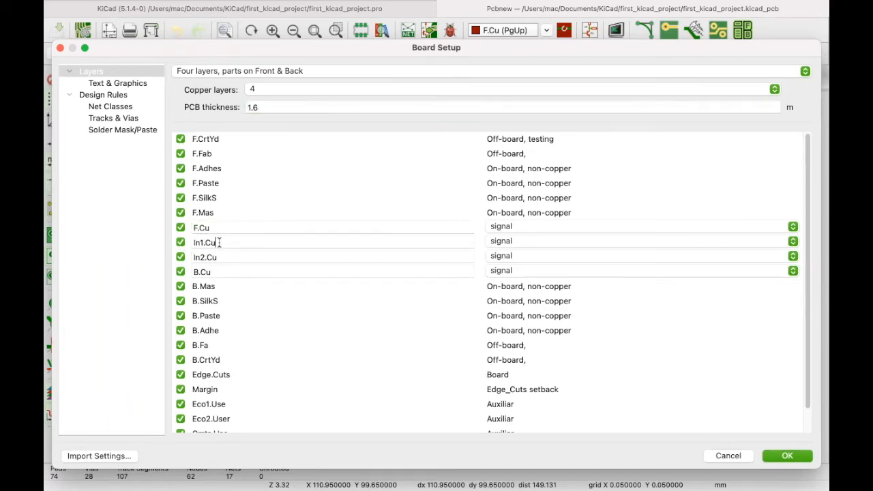
{"action": "left_click_drag", "start_coordinate": [219, 243], "coordinate": [196, 243]}
{"action": "key", "text": "Tab"}
{"action": "key", "text": "Tab"}
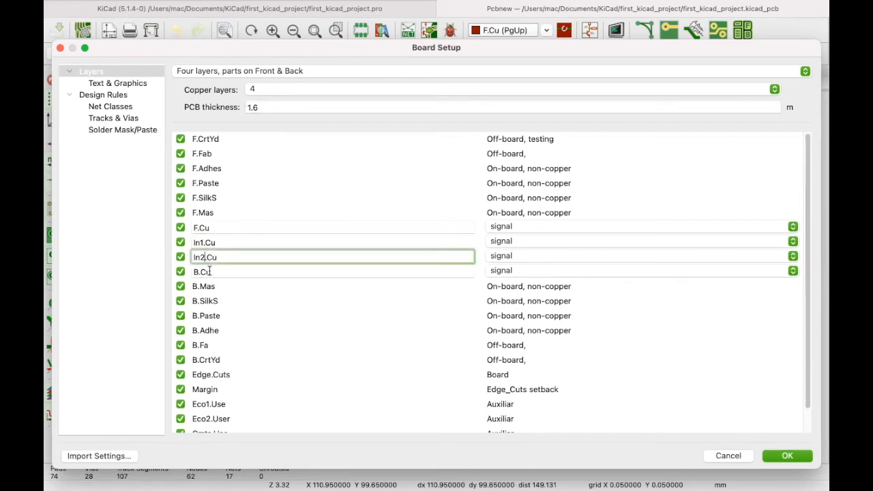
- Set the copper layer count to 6 and go through the names of the front, inner and back copper layers
{"action": "left_click", "coordinate": [315, 89]}
{"action": "left_click", "coordinate": [296, 103]}
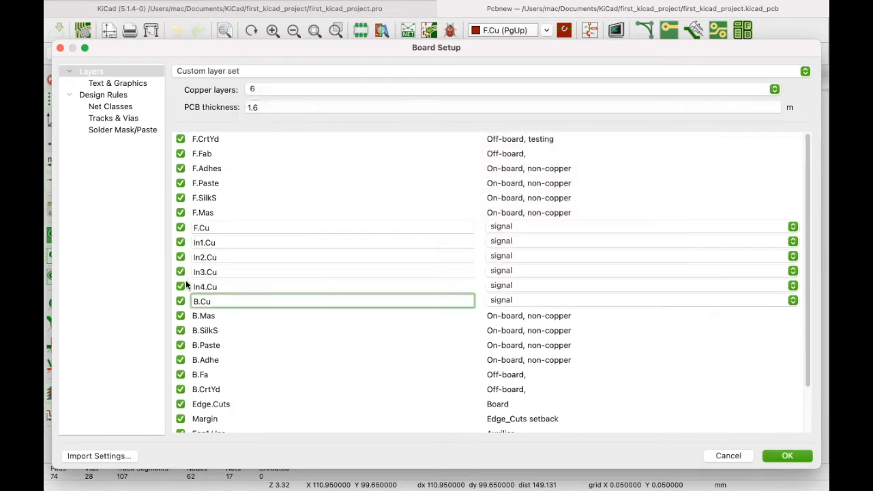
{"action": "left_click", "coordinate": [219, 243]}
{"action": "left_click", "coordinate": [219, 257]}
{"action": "left_click", "coordinate": [219, 271]}
{"action": "left_click", "coordinate": [219, 286]}
{"action": "left_click", "coordinate": [219, 301]}
{"action": "left_click", "coordinate": [224, 286]}
{"action": "left_click", "coordinate": [218, 228]}
{"action": "left_click", "coordinate": [215, 286]}
- Raise the copper layer count to 8 and 10, checking the names of the added inner layers
{"action": "left_click", "coordinate": [297, 91]}
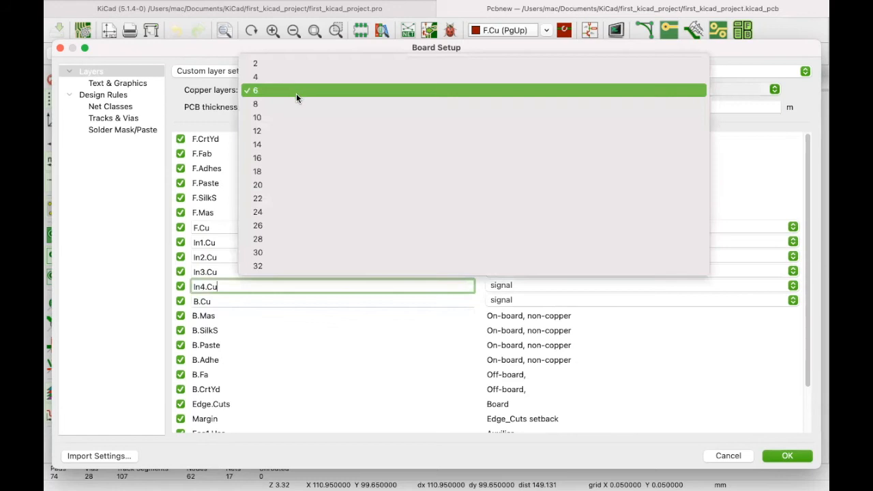
{"action": "left_click", "coordinate": [276, 103]}
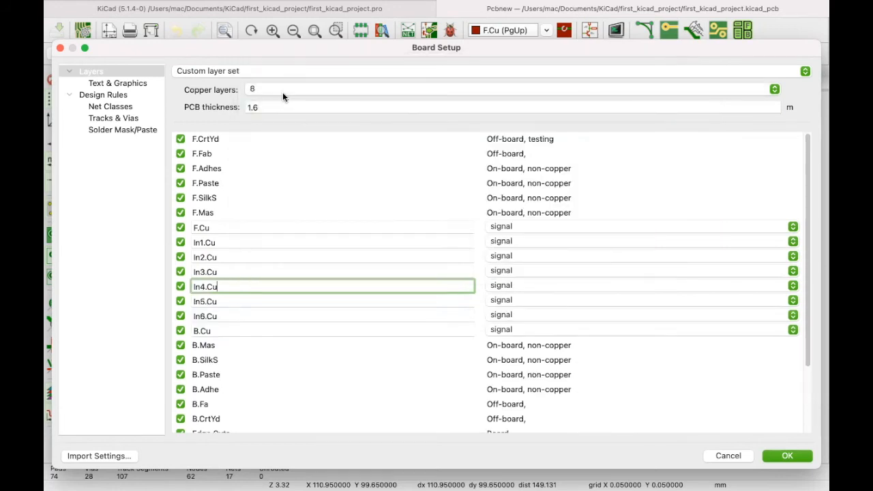
{"action": "left_click", "coordinate": [282, 92]}
{"action": "left_click", "coordinate": [273, 106]}
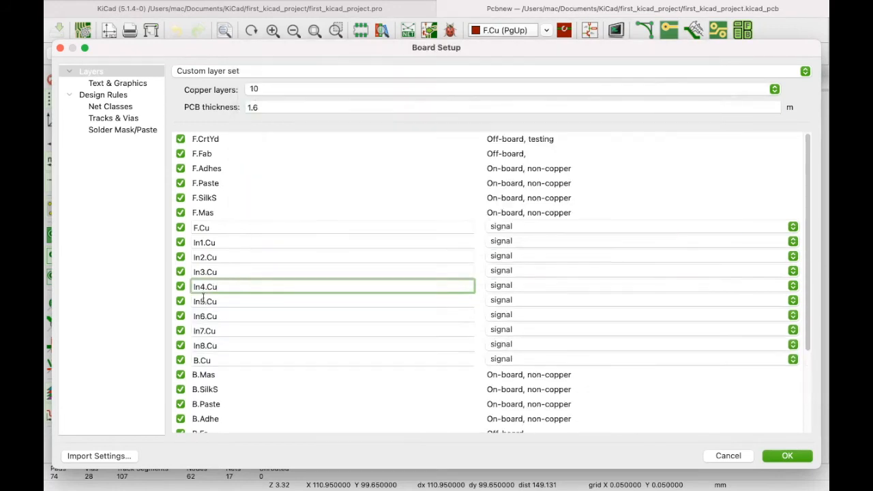
{"action": "left_click", "coordinate": [220, 257]}
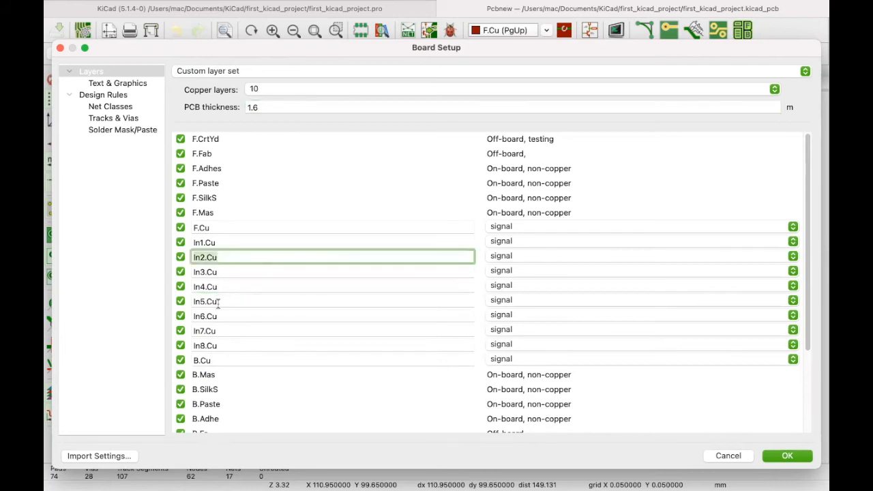
{"action": "left_click", "coordinate": [218, 302]}
{"action": "left_click", "coordinate": [220, 332]}
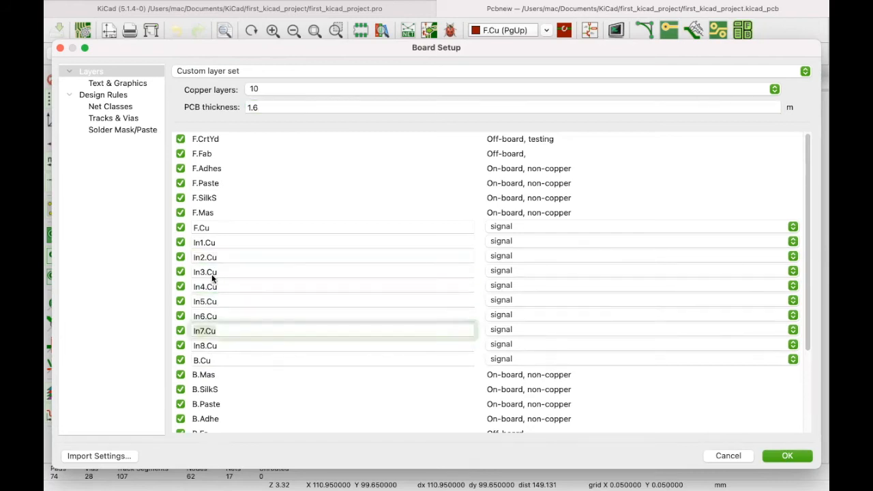
{"action": "left_click", "coordinate": [217, 259]}
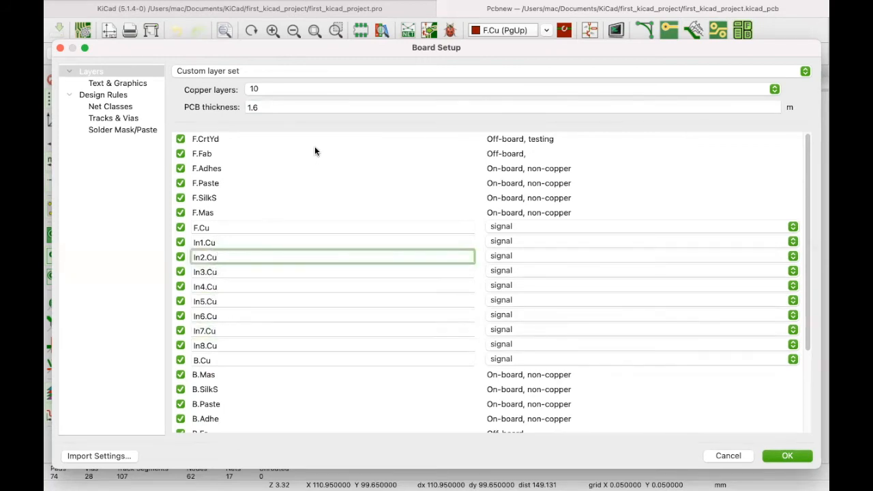
- Set the copper layer count to 32, look through the layer list, and reduce the count to 8
{"action": "left_click", "coordinate": [318, 89]}
{"action": "left_click", "coordinate": [259, 239]}
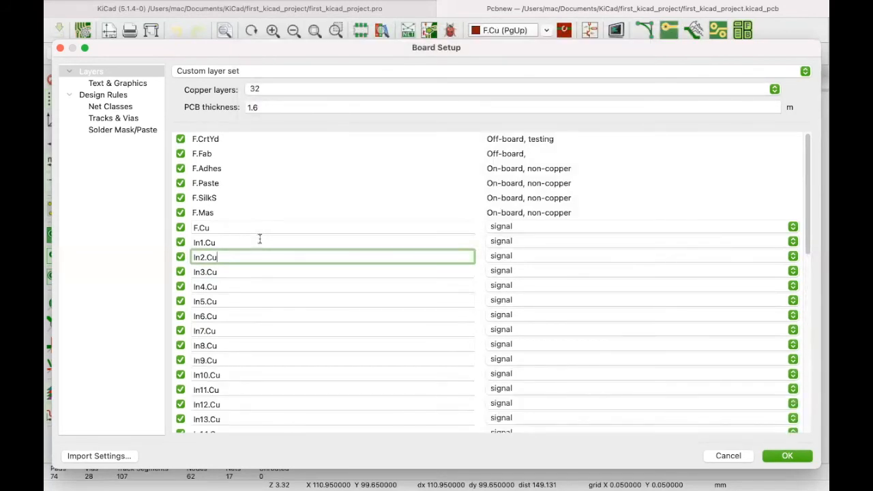
{"action": "scroll", "coordinate": [259, 246], "scroll_direction": "down", "scroll_amount": 5}
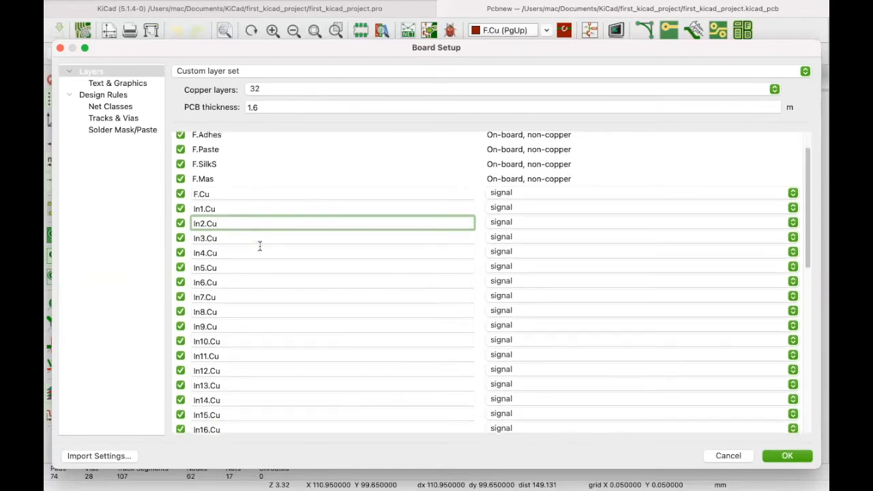
{"action": "scroll", "coordinate": [266, 225], "scroll_direction": "up", "scroll_amount": 5}
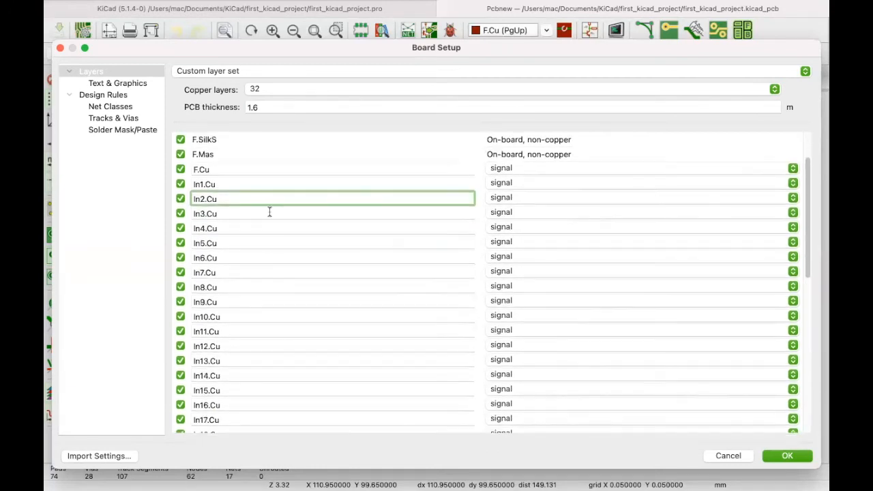
{"action": "left_click", "coordinate": [305, 91]}
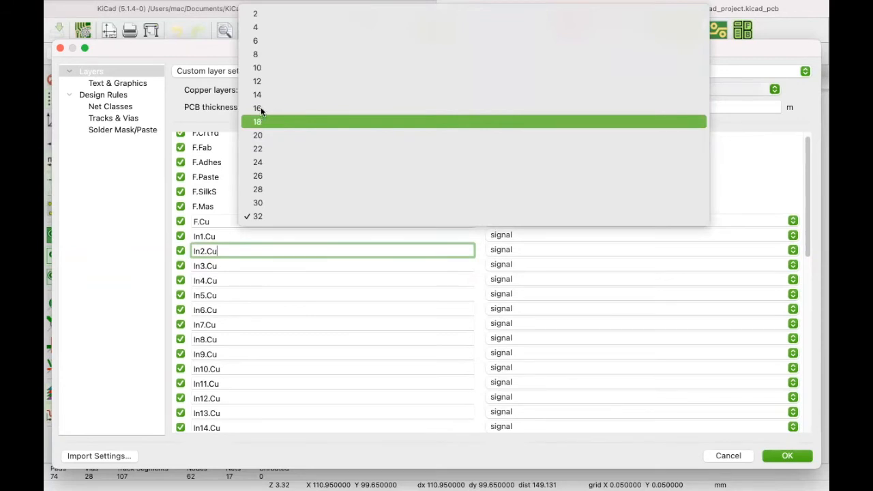
{"action": "left_click", "coordinate": [259, 54]}
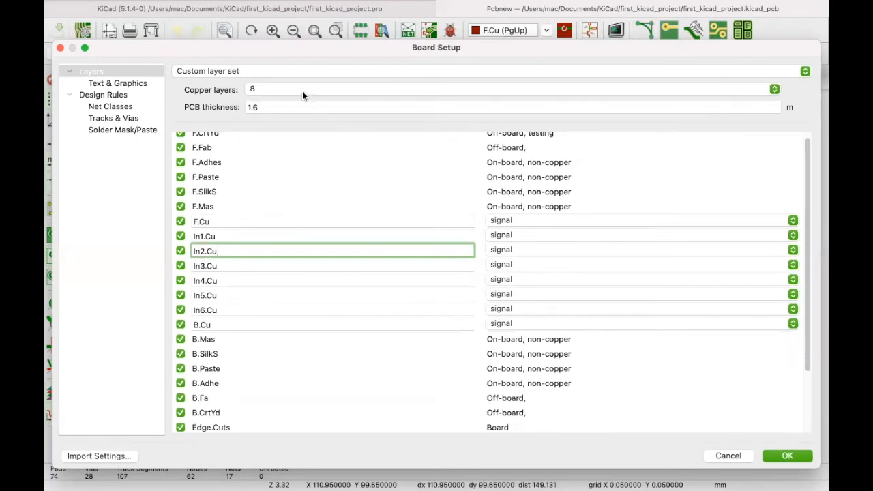
{"action": "left_click", "coordinate": [284, 93]}
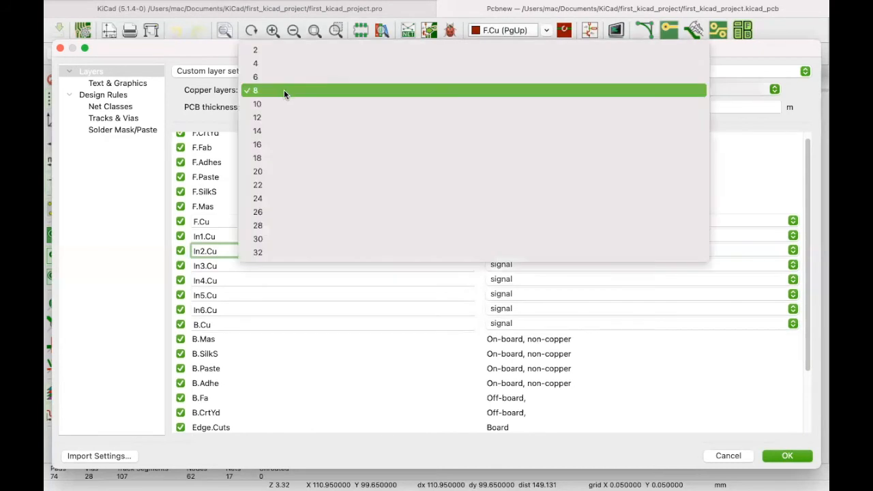
{"action": "left_click", "coordinate": [284, 92]}
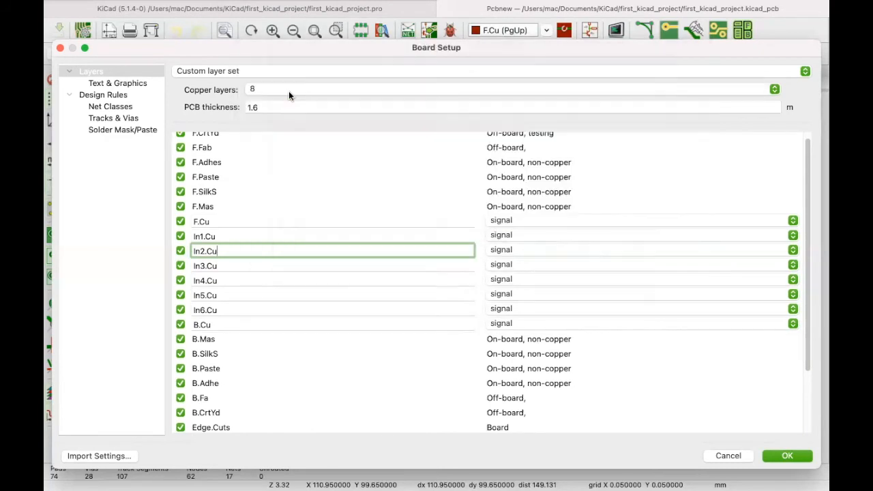
- Set the board's copper layer count back to 4
{"action": "left_click", "coordinate": [290, 90]}
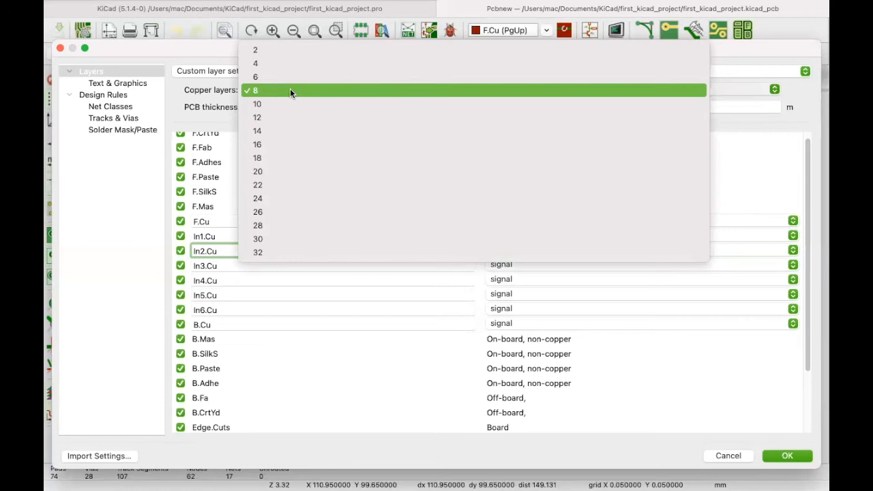
{"action": "left_click", "coordinate": [290, 90]}
{"action": "left_click", "coordinate": [289, 90]}
{"action": "left_click", "coordinate": [258, 62]}
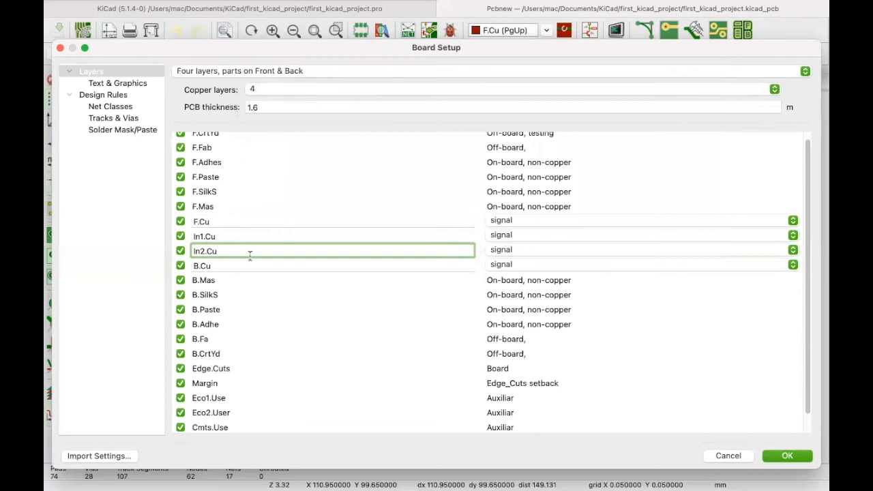
- Examine the layer type options available for the inner layer In1.Cu
{"action": "left_click", "coordinate": [203, 237]}
{"action": "left_click_drag", "start_coordinate": [234, 236], "coordinate": [181, 237]}
{"action": "left_click", "coordinate": [409, 251]}
{"action": "left_click", "coordinate": [506, 236]}
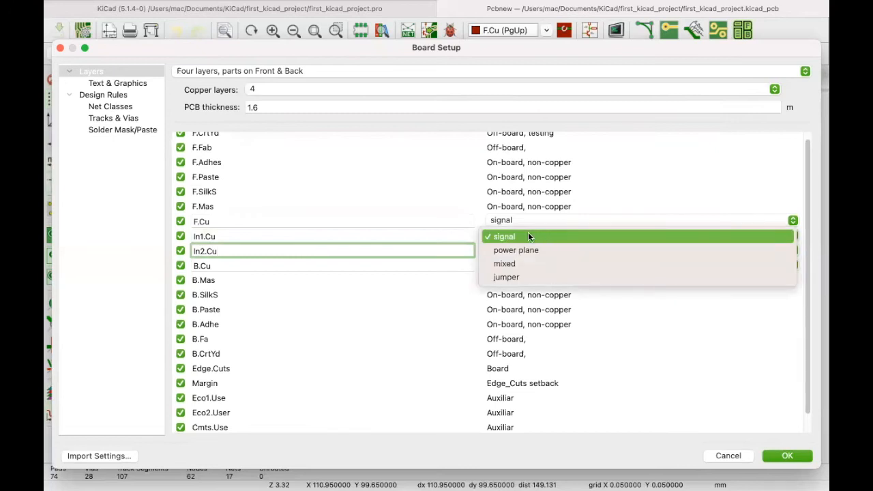
{"action": "left_click", "coordinate": [527, 236]}
{"action": "left_click", "coordinate": [521, 236]}
{"action": "left_click", "coordinate": [310, 239]}
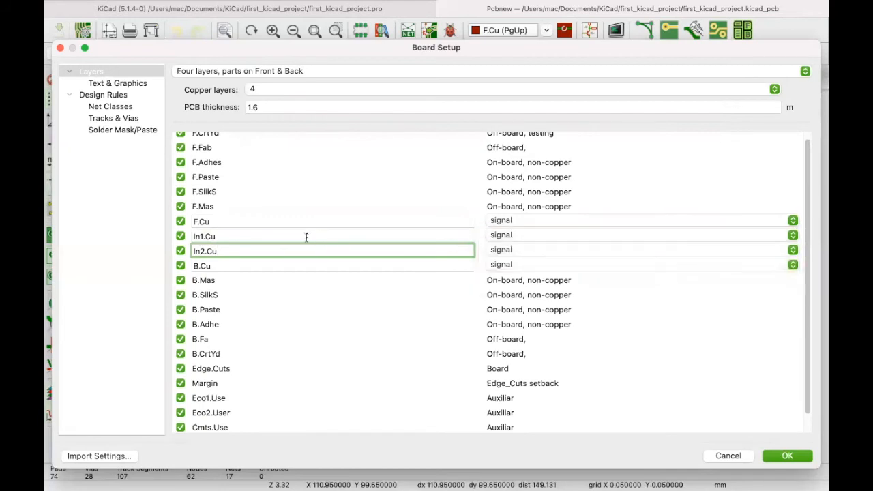
- Rename the inner copper layer In1.Cu as GNDIn1.Cu
{"action": "left_click", "coordinate": [202, 236]}
{"action": "key", "text": "BackSpace"}
{"action": "key", "text": "BackSpace"}
{"action": "key", "text": "BackSpace"}
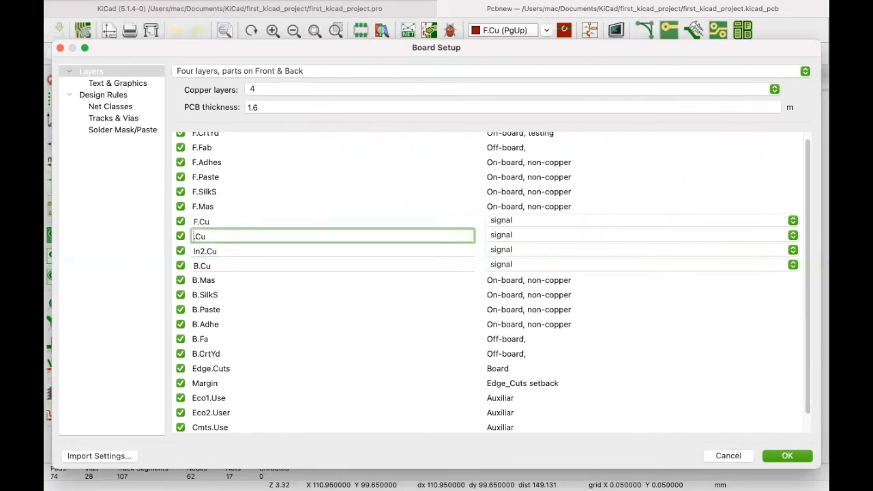
{"action": "type", "text": "In"}
{"action": "type", "text": "1"}
{"action": "type", "text": "GND"}
- Rename the inner copper layer In2.Cu as PWRIn2.Cu and apply the board setup
{"action": "left_click", "coordinate": [203, 252]}
{"action": "type", "text": "VCC"}
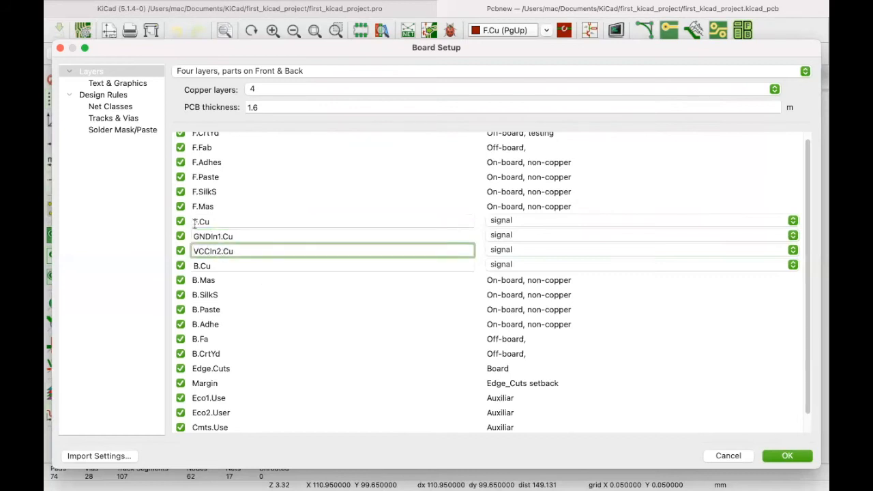
{"action": "key", "text": "BackSpace"}
{"action": "key", "text": "BackSpace"}
{"action": "key", "text": "BackSpace"}
{"action": "type", "text": "PWR"}
{"action": "left_click", "coordinate": [787, 456]}
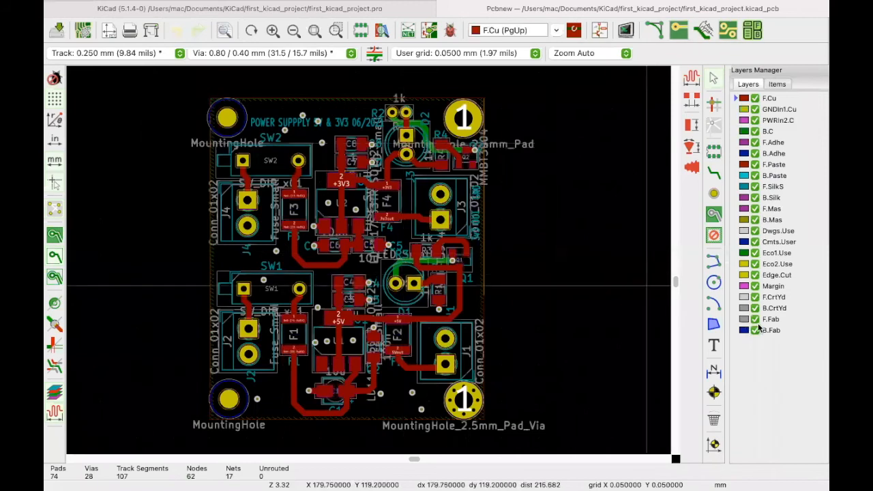
- Hide the F.Fab layer on the board and make GNDIn1.Cu the active layer
{"action": "left_click", "coordinate": [755, 319]}
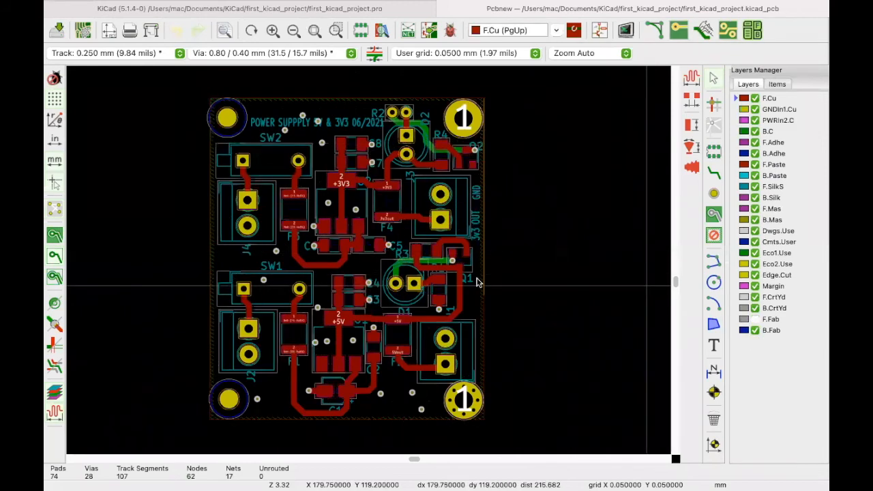
{"action": "scroll", "coordinate": [367, 262], "scroll_direction": "up", "scroll_amount": 1}
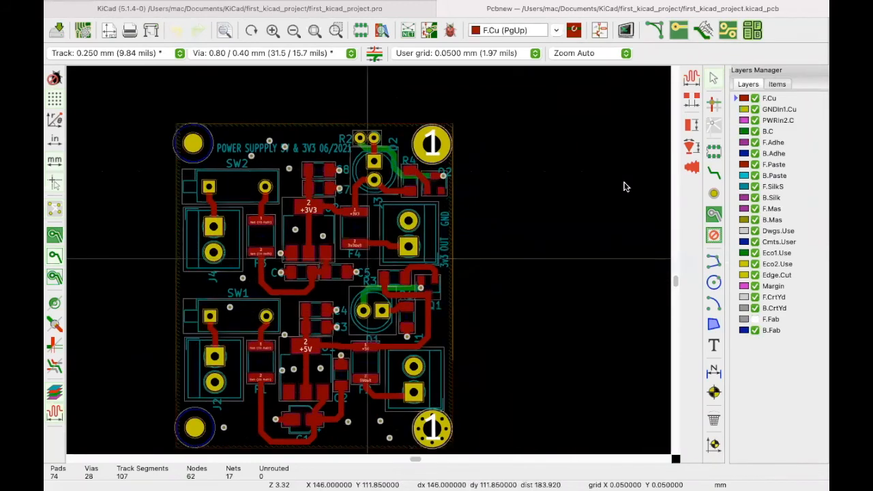
{"action": "left_click", "coordinate": [737, 110]}
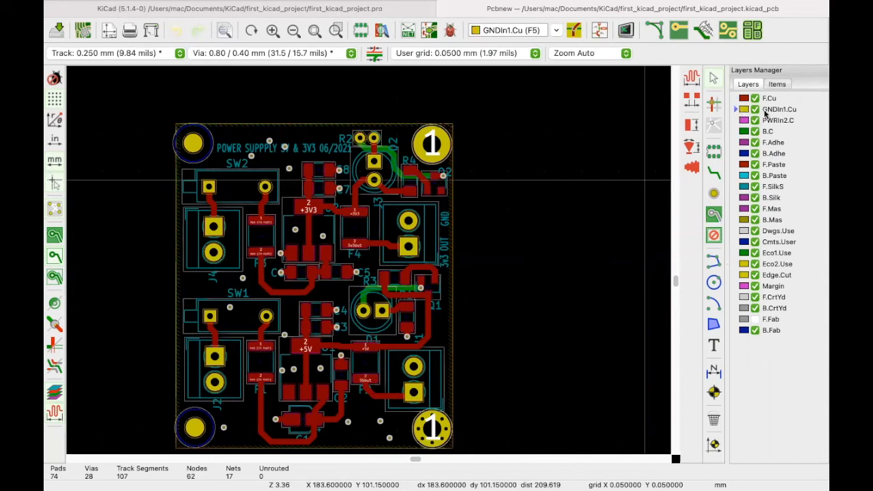
- Switch the active layer between PWRIn2.Cu and GNDIn1.Cu, finishing on GNDIn1.Cu
{"action": "left_click", "coordinate": [736, 122]}
{"action": "left_click", "coordinate": [737, 111]}
{"action": "key", "text": "F6"}
{"action": "left_click", "coordinate": [739, 111]}
{"action": "left_click", "coordinate": [737, 122]}
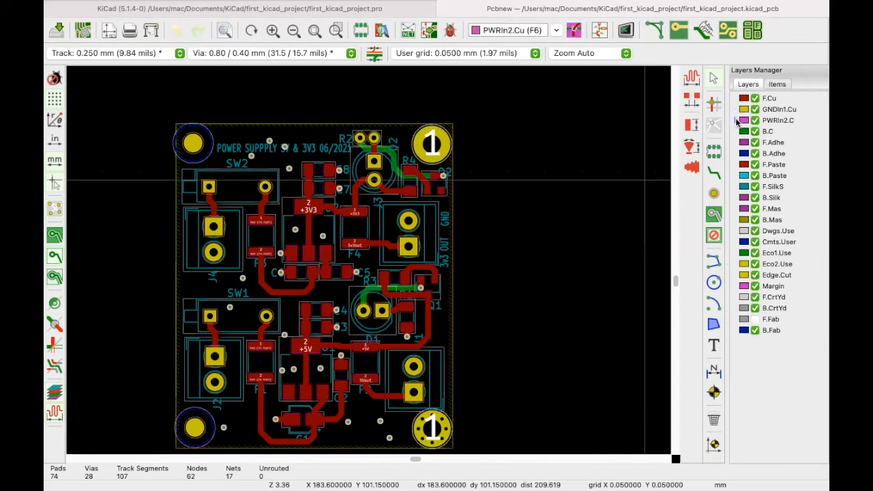
{"action": "left_click", "coordinate": [743, 113]}
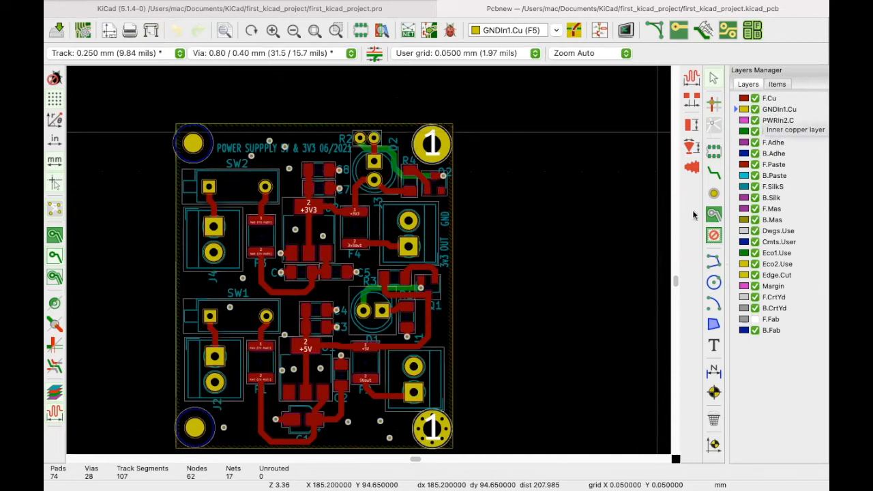
{"action": "left_click", "coordinate": [737, 118]}
{"action": "left_click", "coordinate": [736, 111]}
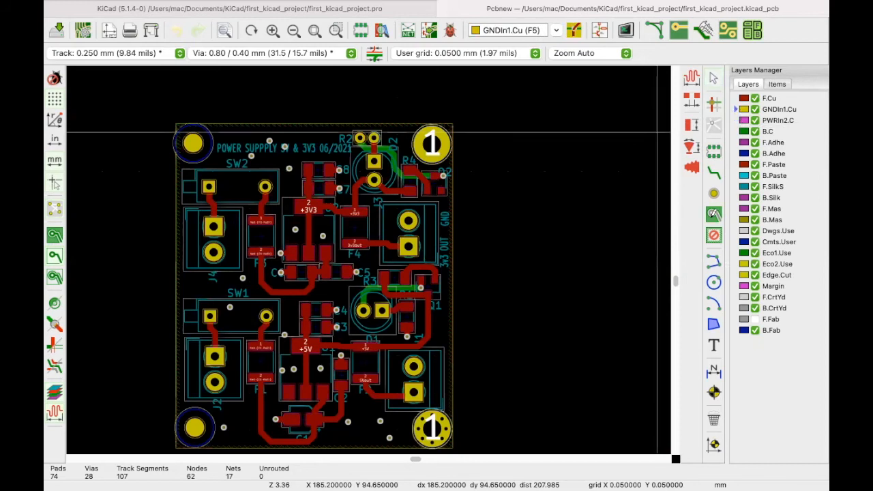
- Start a copper zone at the board's upper-left corner on GNDIn1.Cu and assign it to the GND net
{"action": "scroll", "coordinate": [189, 131], "scroll_direction": "up", "scroll_amount": 2}
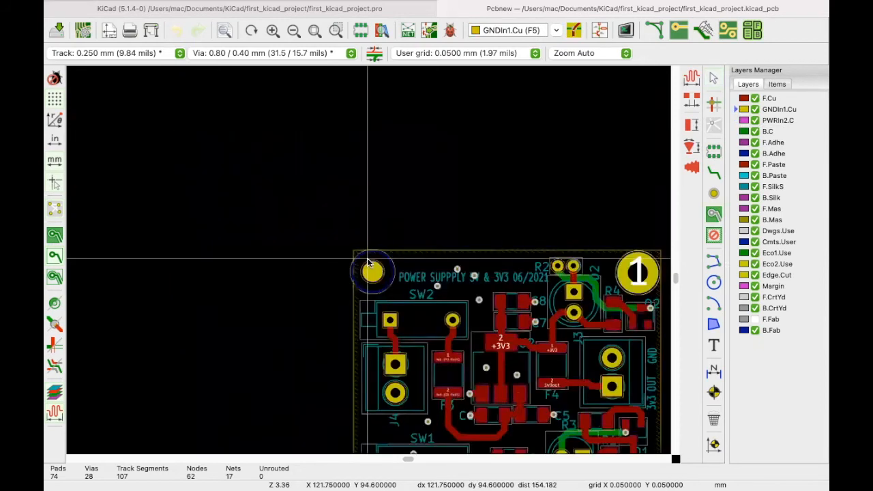
{"action": "scroll", "coordinate": [414, 264], "scroll_direction": "down", "scroll_amount": 5}
{"action": "scroll", "coordinate": [412, 319], "scroll_direction": "up", "scroll_amount": 3}
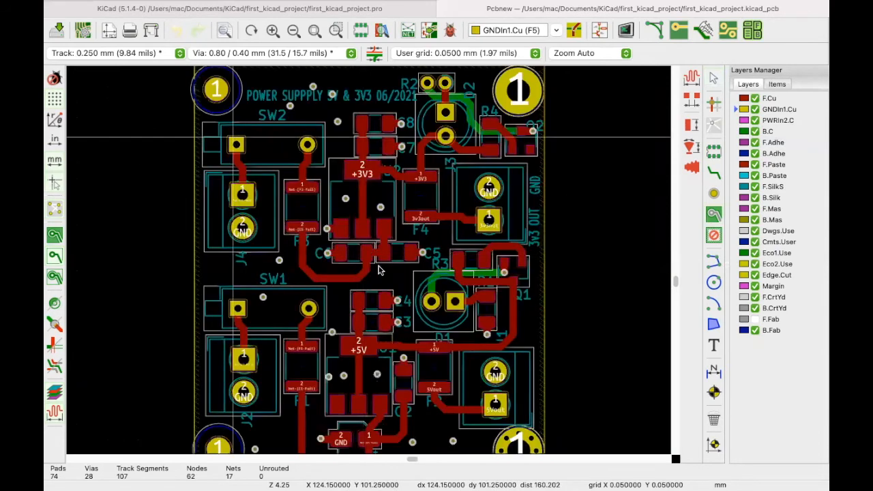
{"action": "scroll", "coordinate": [321, 176], "scroll_direction": "down", "scroll_amount": 2}
{"action": "scroll", "coordinate": [316, 185], "scroll_direction": "up", "scroll_amount": 2}
{"action": "scroll", "coordinate": [315, 184], "scroll_direction": "up", "scroll_amount": 5}
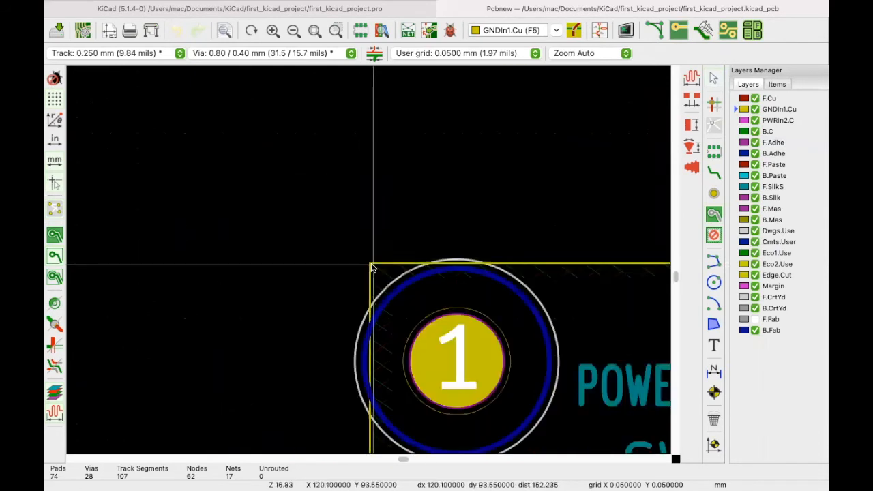
{"action": "left_click", "coordinate": [370, 261]}
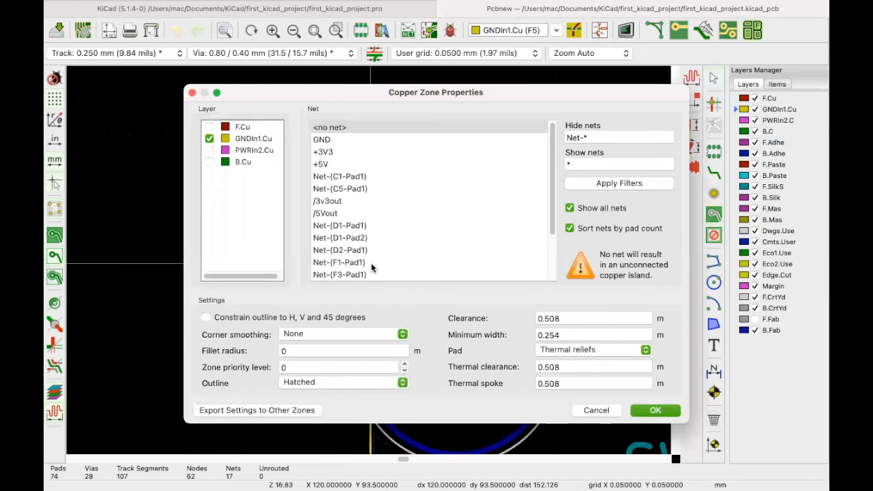
{"action": "left_click", "coordinate": [330, 143]}
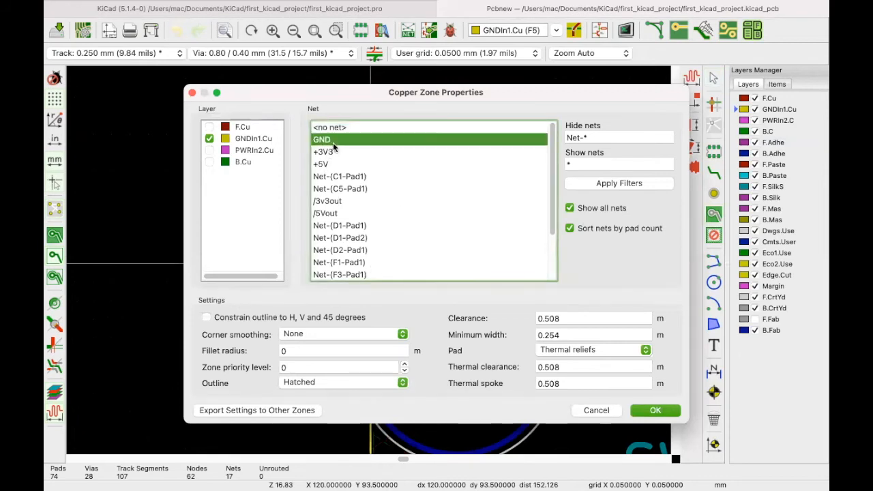
{"action": "left_click", "coordinate": [655, 411]}
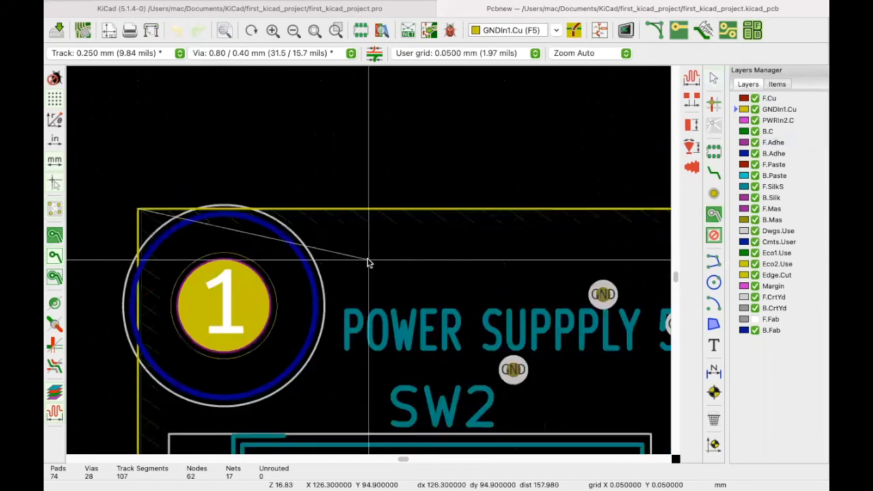
- Draw the zone outline through the board's remaining corners, about 37 by 44 mm, and close it at the starting corner
{"action": "scroll", "coordinate": [367, 262], "scroll_direction": "down", "scroll_amount": 5}
{"action": "scroll", "coordinate": [367, 262], "scroll_direction": "down", "scroll_amount": 4}
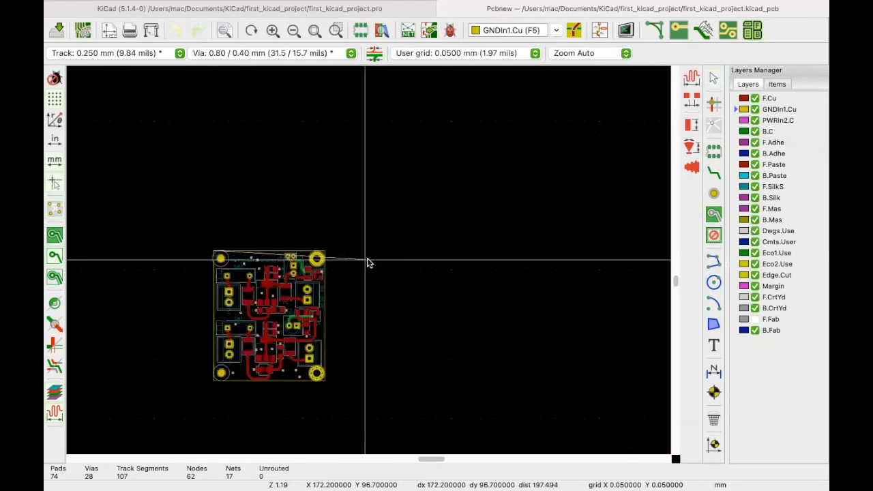
{"action": "scroll", "coordinate": [321, 257], "scroll_direction": "up", "scroll_amount": 7}
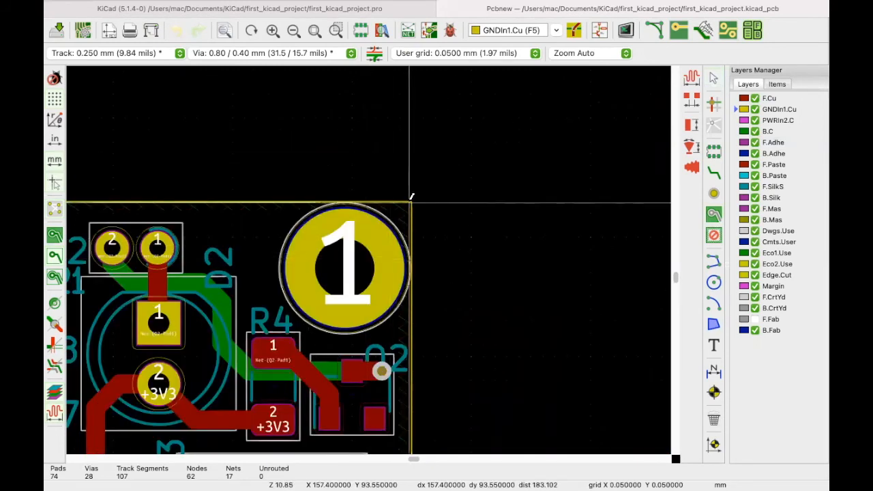
{"action": "scroll", "coordinate": [369, 258], "scroll_direction": "down", "scroll_amount": 4}
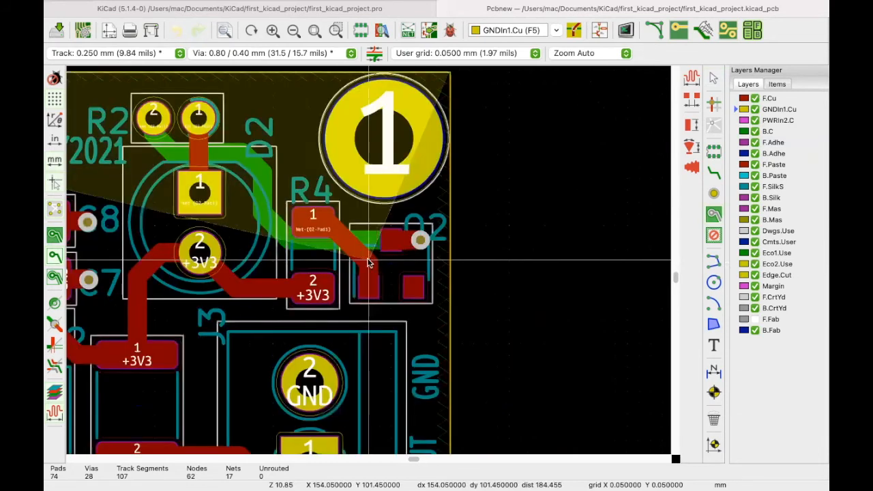
{"action": "scroll", "coordinate": [368, 262], "scroll_direction": "up", "scroll_amount": 2}
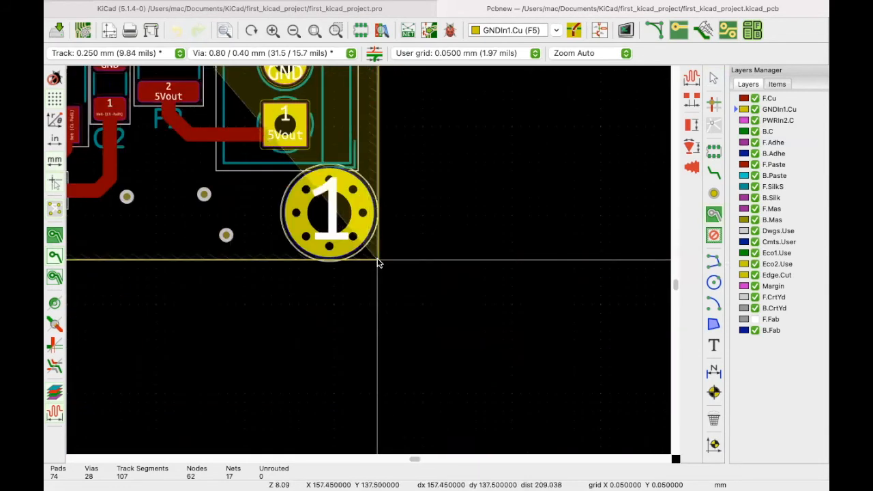
{"action": "scroll", "coordinate": [368, 262], "scroll_direction": "down", "scroll_amount": 6}
{"action": "scroll", "coordinate": [460, 296], "scroll_direction": "up", "scroll_amount": 8}
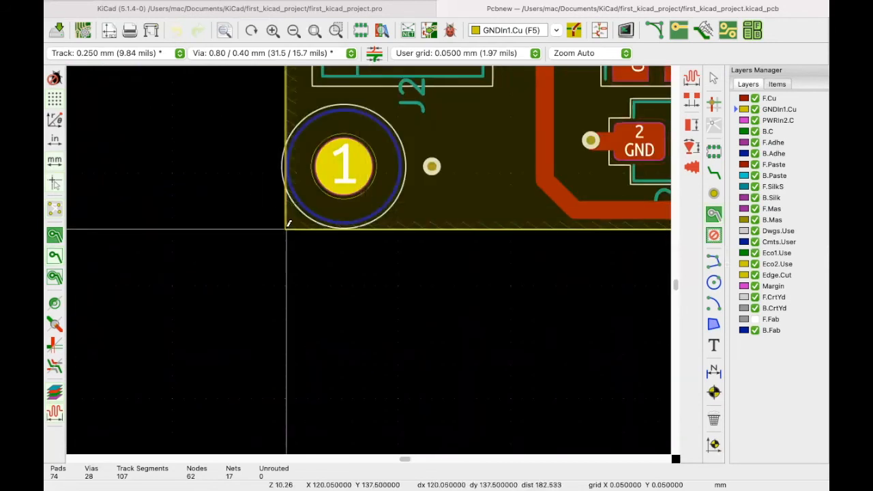
{"action": "scroll", "coordinate": [369, 222], "scroll_direction": "down", "scroll_amount": 5}
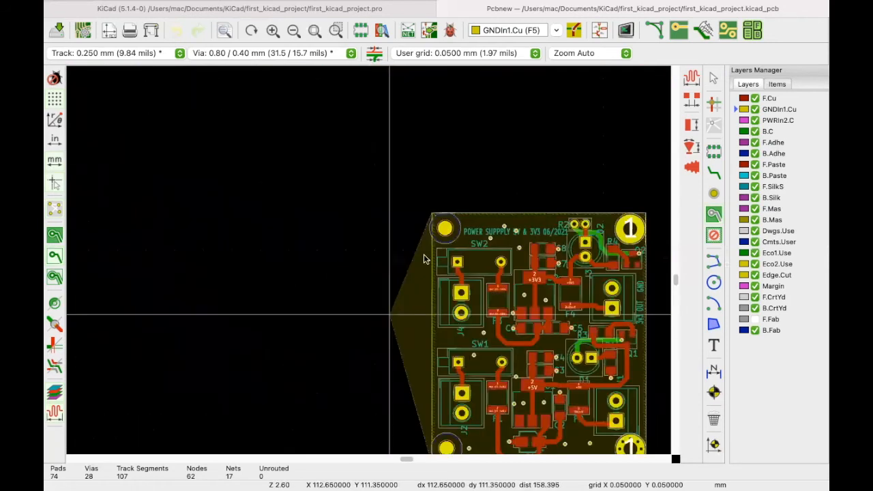
{"action": "scroll", "coordinate": [368, 222], "scroll_direction": "up", "scroll_amount": 3}
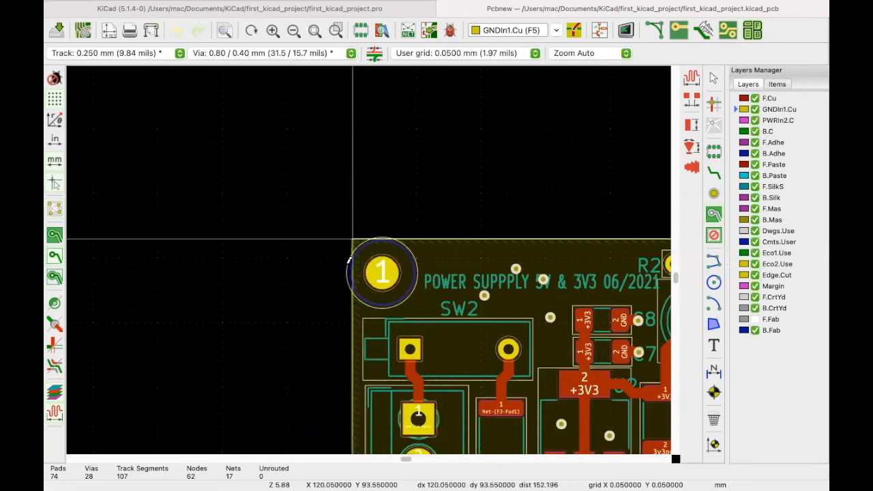
{"action": "right_click", "coordinate": [352, 239]}
{"action": "left_click", "coordinate": [405, 262]}
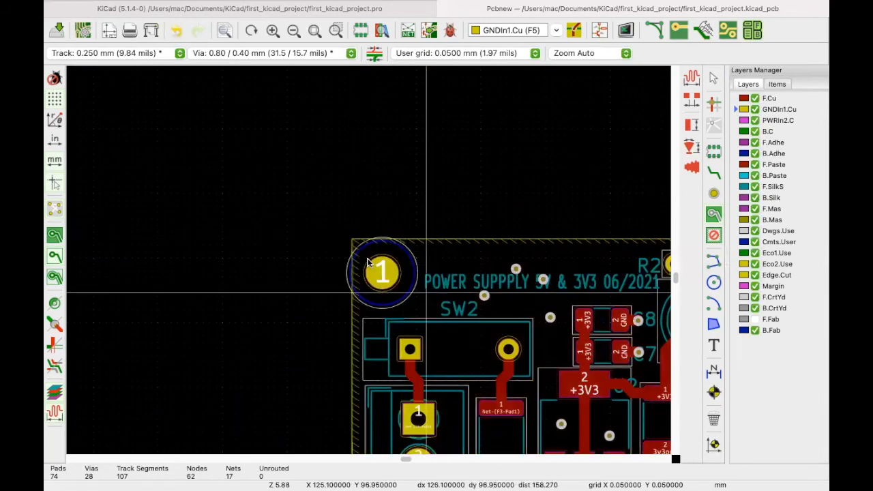
- Show the filled areas of the copper zones on the board
{"action": "scroll", "coordinate": [371, 254], "scroll_direction": "down", "scroll_amount": 3}
{"action": "scroll", "coordinate": [175, 284], "scroll_direction": "up", "scroll_amount": 1}
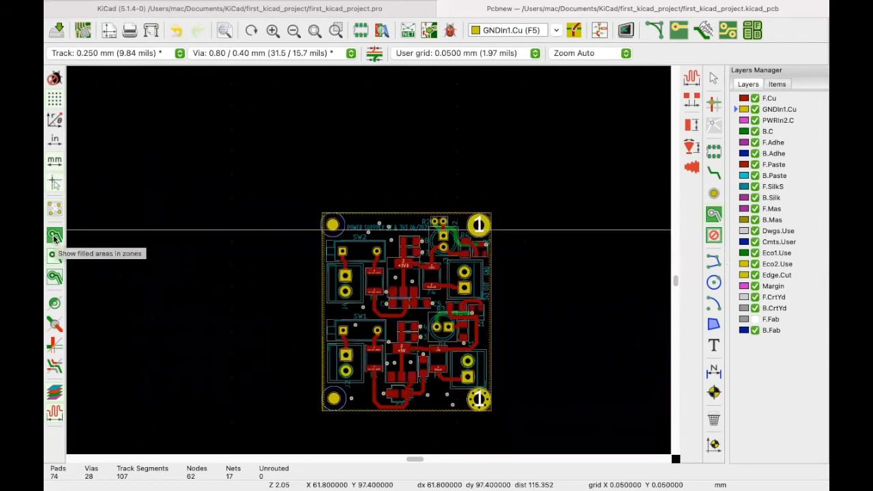
{"action": "left_click", "coordinate": [54, 235]}
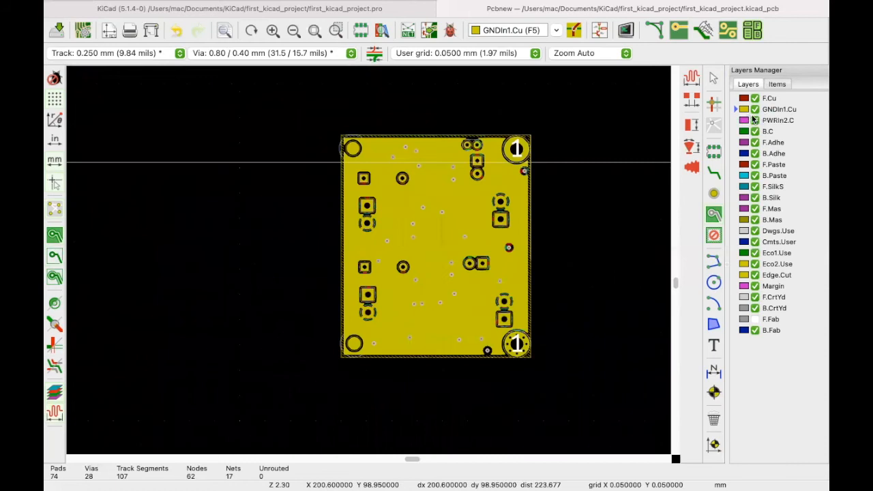
- Examine how the GNDIn1.Cu ground plane connects to the GND pads and vias and clears the other pads
{"action": "scroll", "coordinate": [367, 262], "scroll_direction": "up", "scroll_amount": 5}
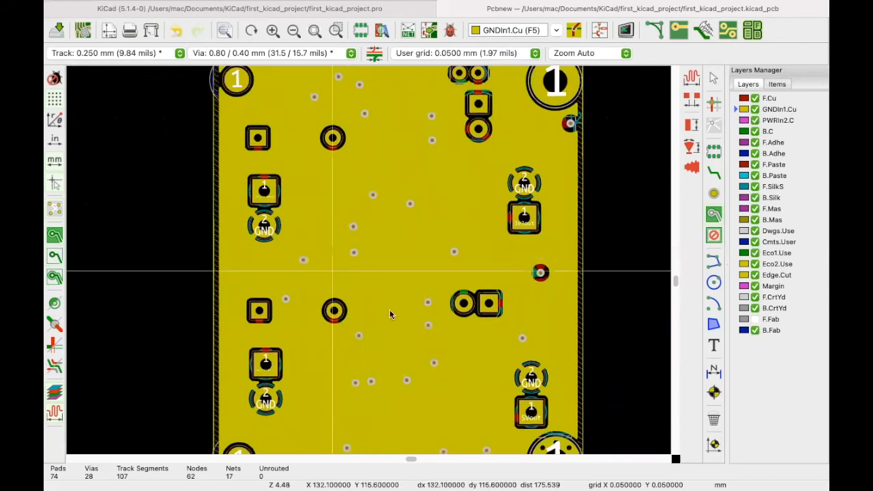
{"action": "scroll", "coordinate": [361, 292], "scroll_direction": "down", "scroll_amount": 1}
{"action": "scroll", "coordinate": [394, 336], "scroll_direction": "down", "scroll_amount": 1}
{"action": "scroll", "coordinate": [370, 261], "scroll_direction": "up", "scroll_amount": 3}
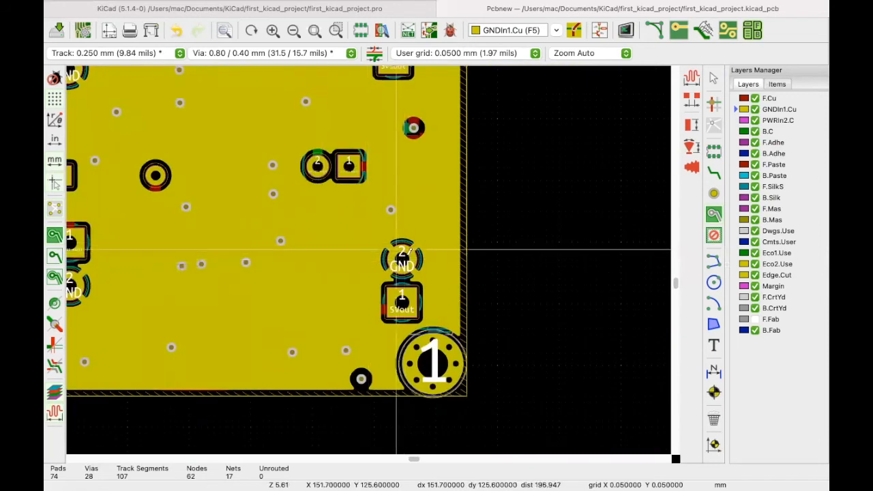
{"action": "scroll", "coordinate": [367, 263], "scroll_direction": "up", "scroll_amount": 1}
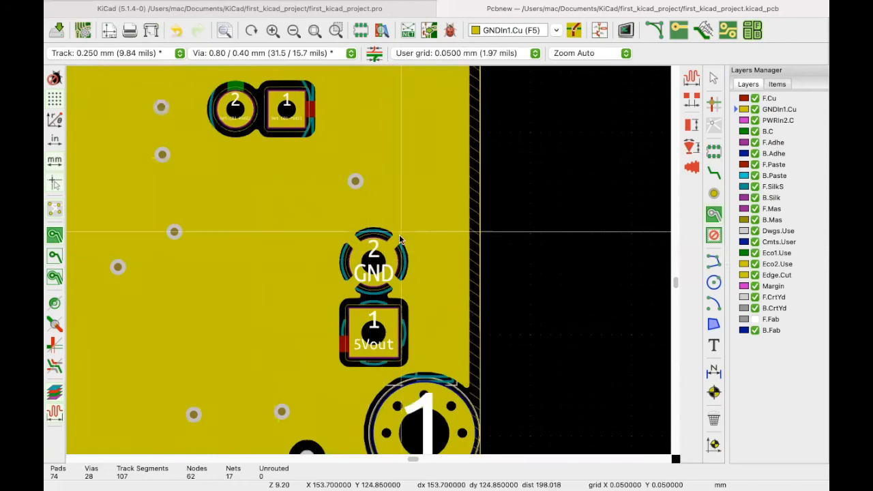
{"action": "scroll", "coordinate": [379, 249], "scroll_direction": "up", "scroll_amount": 3}
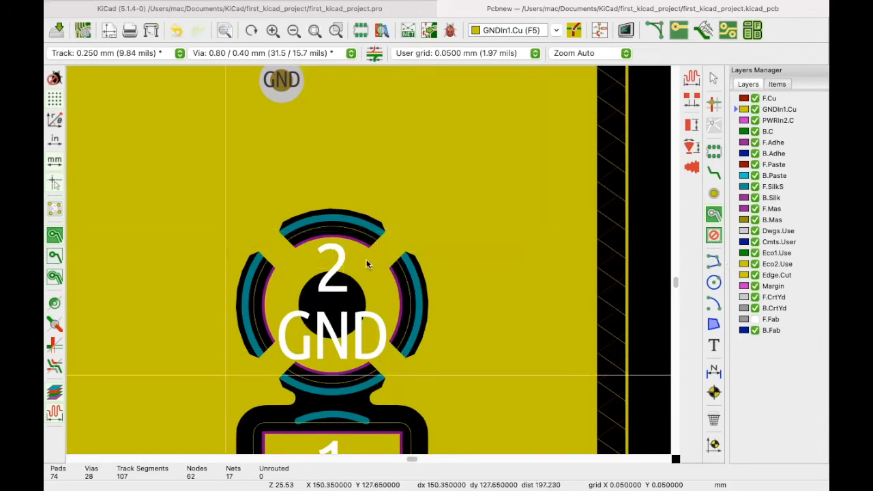
{"action": "scroll", "coordinate": [367, 259], "scroll_direction": "down", "scroll_amount": 5}
{"action": "scroll", "coordinate": [272, 243], "scroll_direction": "down", "scroll_amount": 2}
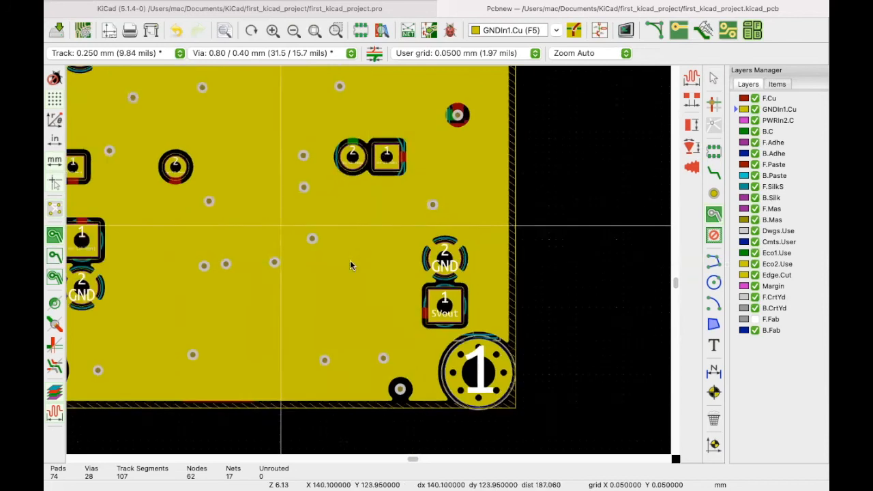
{"action": "scroll", "coordinate": [272, 260], "scroll_direction": "up", "scroll_amount": 2}
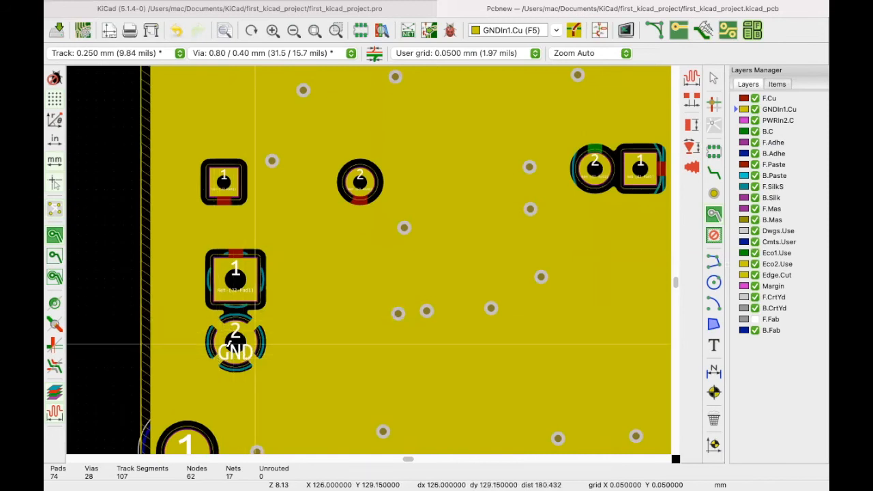
{"action": "scroll", "coordinate": [382, 335], "scroll_direction": "down", "scroll_amount": 1}
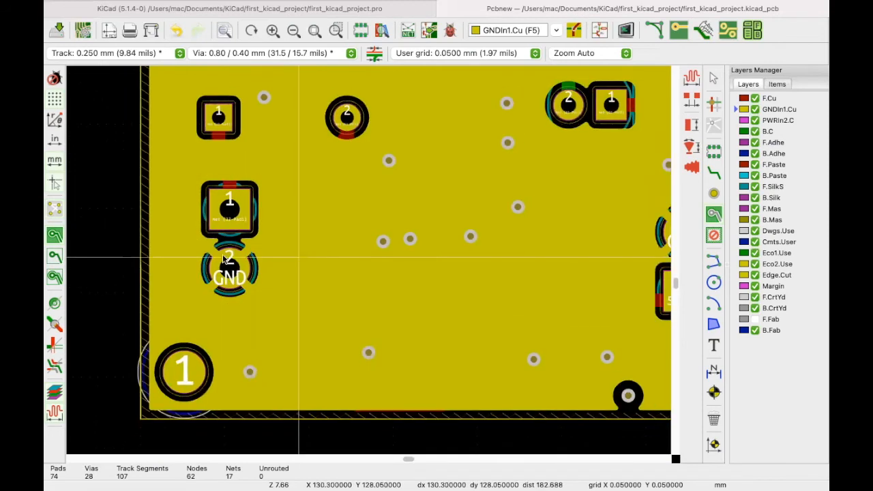
{"action": "scroll", "coordinate": [368, 258], "scroll_direction": "down", "scroll_amount": 5}
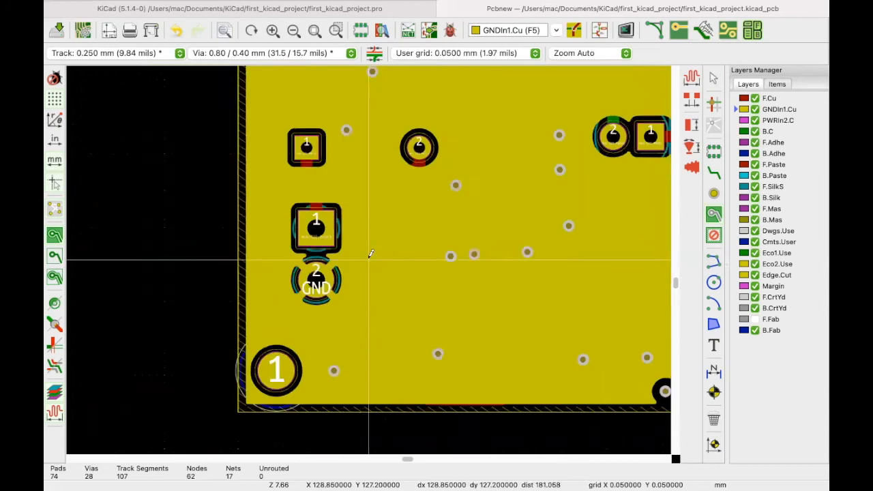
{"action": "scroll", "coordinate": [511, 83], "scroll_direction": "up", "scroll_amount": 1}
{"action": "scroll", "coordinate": [307, 218], "scroll_direction": "up", "scroll_amount": 4}
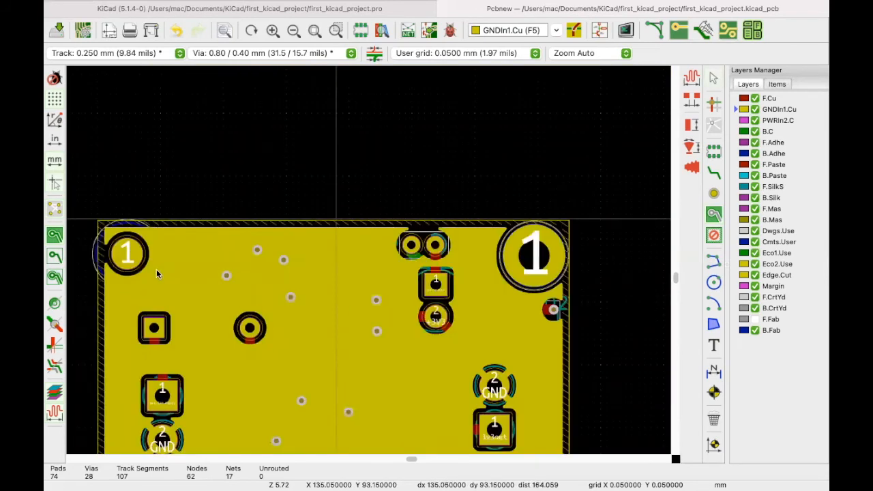
- Try a thermal spoke width of 0.2 mm for the GND zone on GNDIn1.Cu, and cancel the edit
{"action": "scroll", "coordinate": [475, 238], "scroll_direction": "up", "scroll_amount": 1}
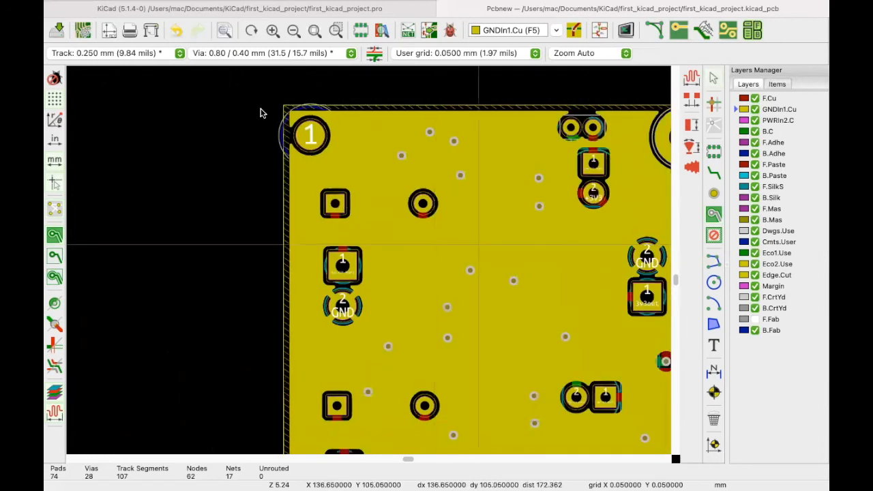
{"action": "scroll", "coordinate": [181, 118], "scroll_direction": "up", "scroll_amount": 3}
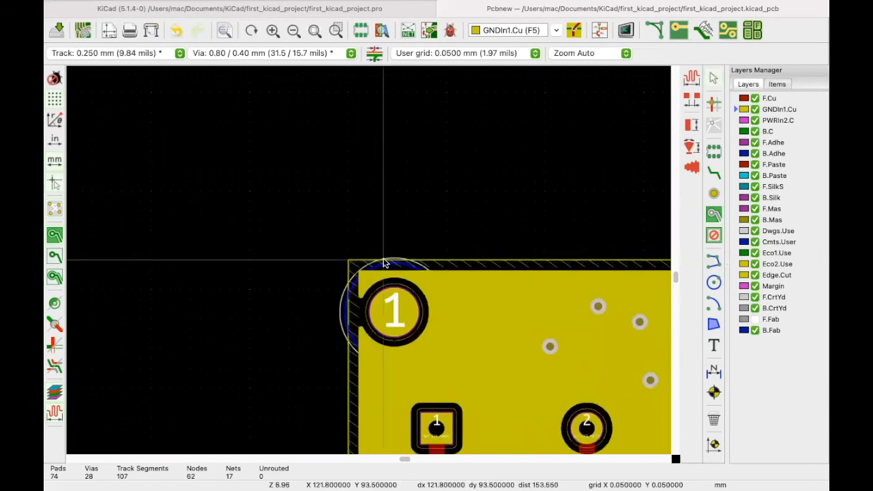
{"action": "left_click", "coordinate": [384, 262]}
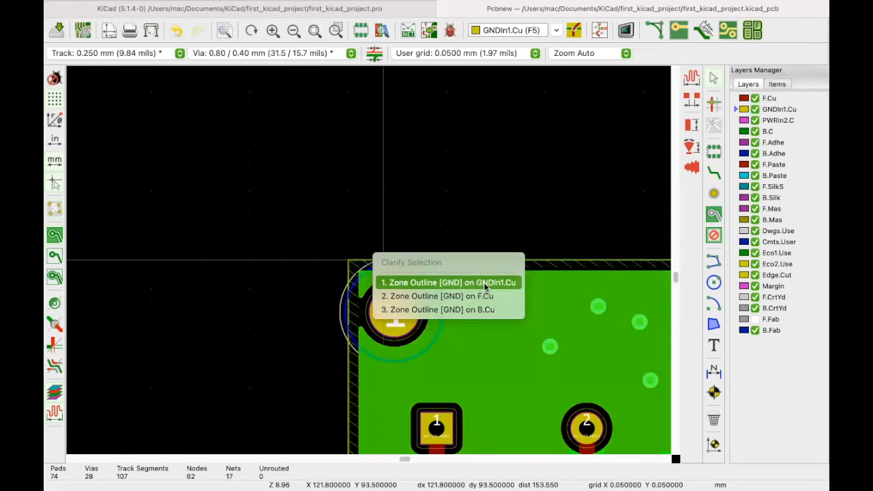
{"action": "left_click", "coordinate": [485, 283]}
{"action": "key", "text": "e"}
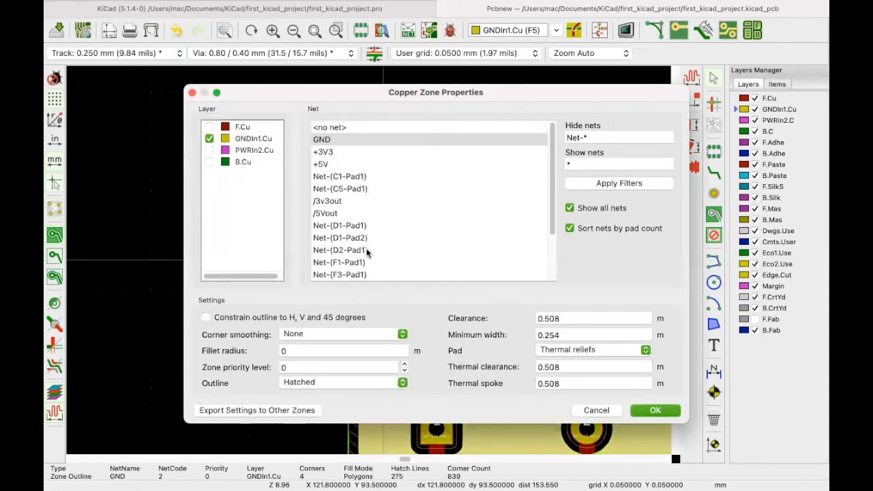
{"action": "left_click", "coordinate": [570, 384]}
{"action": "left_click", "coordinate": [588, 384]}
{"action": "key", "text": "BackSpace"}
{"action": "key", "text": "BackSpace"}
{"action": "key", "text": "BackSpace"}
{"action": "key", "text": "BackSpace"}
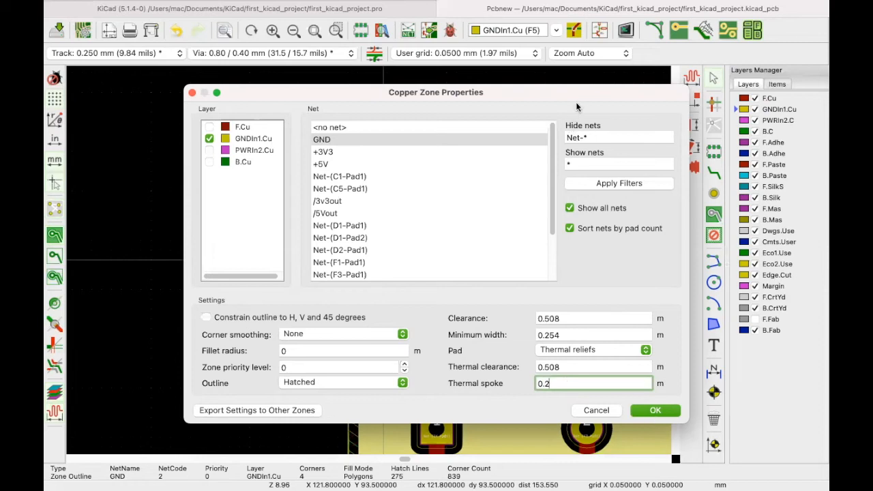
{"action": "left_click_drag", "start_coordinate": [593, 93], "coordinate": [492, 47]}
{"action": "left_click_drag", "start_coordinate": [480, 13], "coordinate": [480, 15]}
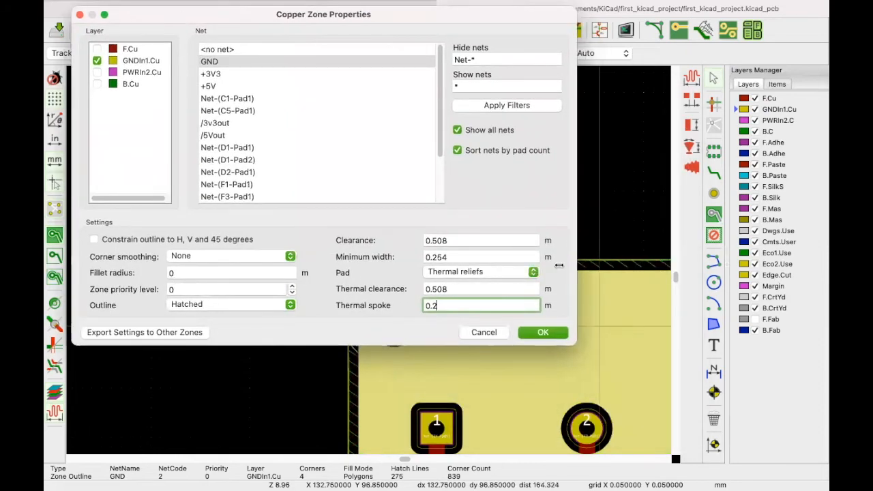
{"action": "left_click", "coordinate": [485, 332]}
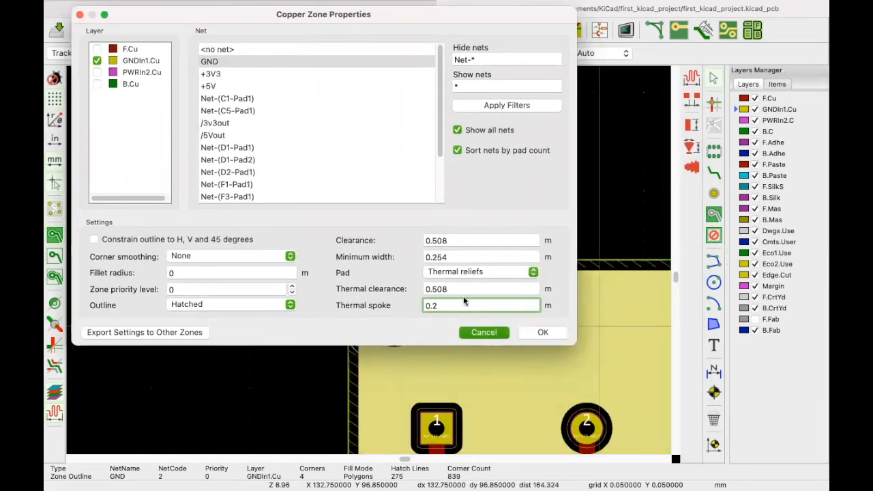
- Reopen the properties of the GND zone on GNDIn1.Cu and try to apply a 0.2 mm thermal spoke width
{"action": "scroll", "coordinate": [355, 273], "scroll_direction": "down", "scroll_amount": 10}
{"action": "scroll", "coordinate": [367, 263], "scroll_direction": "up", "scroll_amount": 8}
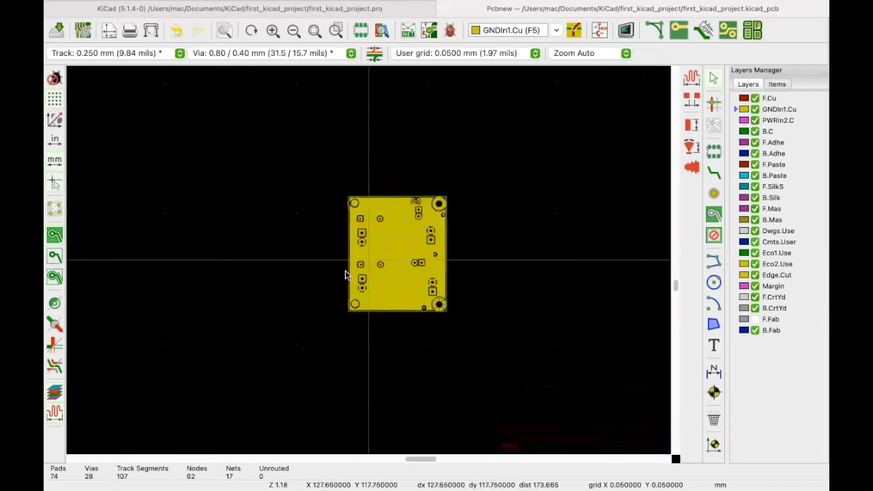
{"action": "middle_click_drag", "start_coordinate": [270, 229], "coordinate": [344, 244]}
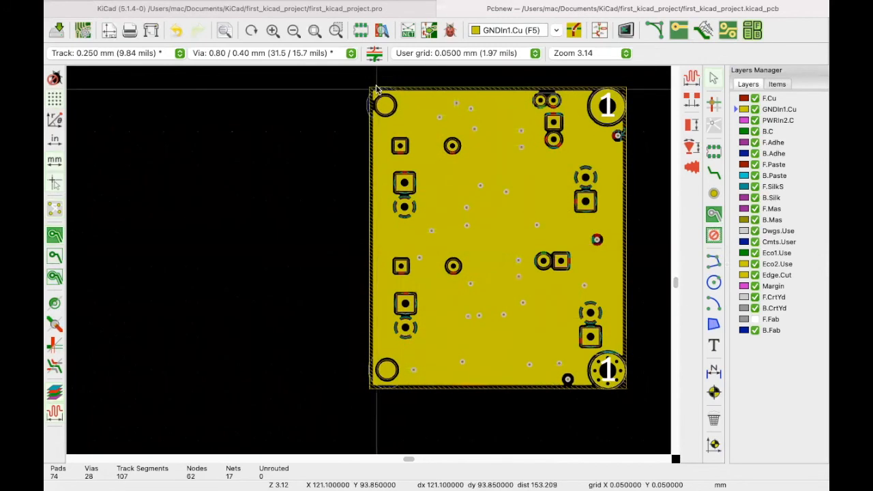
{"action": "left_click", "coordinate": [377, 90]}
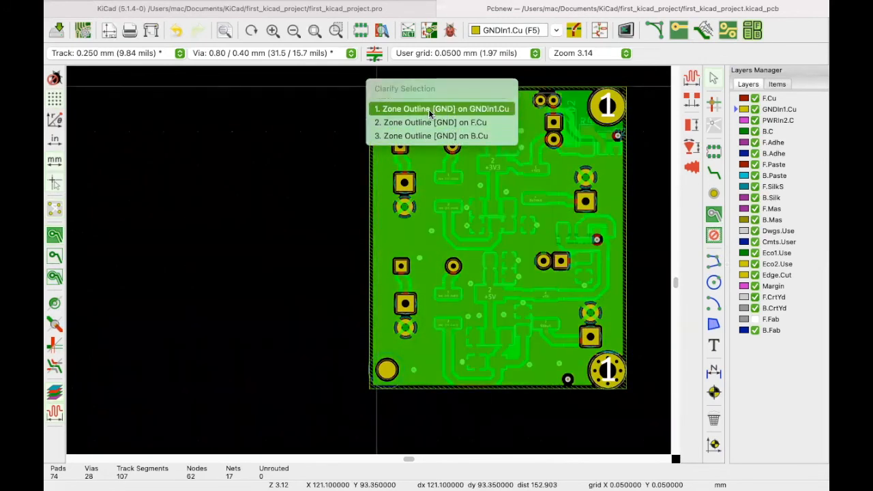
{"action": "left_click", "coordinate": [428, 109]}
{"action": "key", "text": "e"}
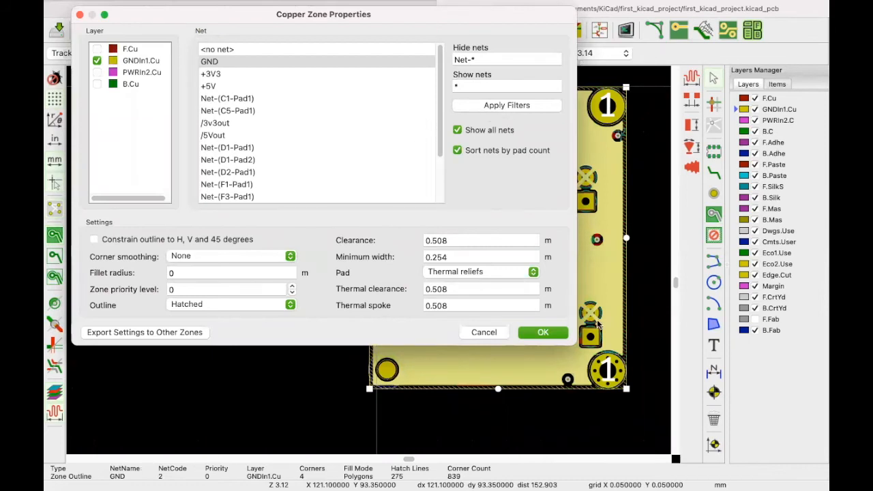
{"action": "left_click", "coordinate": [440, 305]}
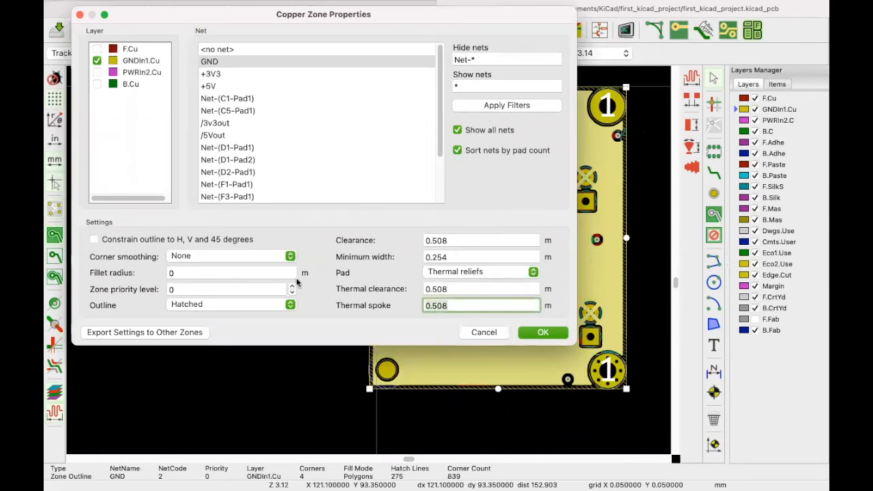
{"action": "key", "text": "BackSpace"}
{"action": "key", "text": "BackSpace"}
{"action": "key", "text": "BackSpace"}
{"action": "key", "text": "BackSpace"}
{"action": "key", "text": "BackSpace"}
{"action": "type", "text": "0.2"}
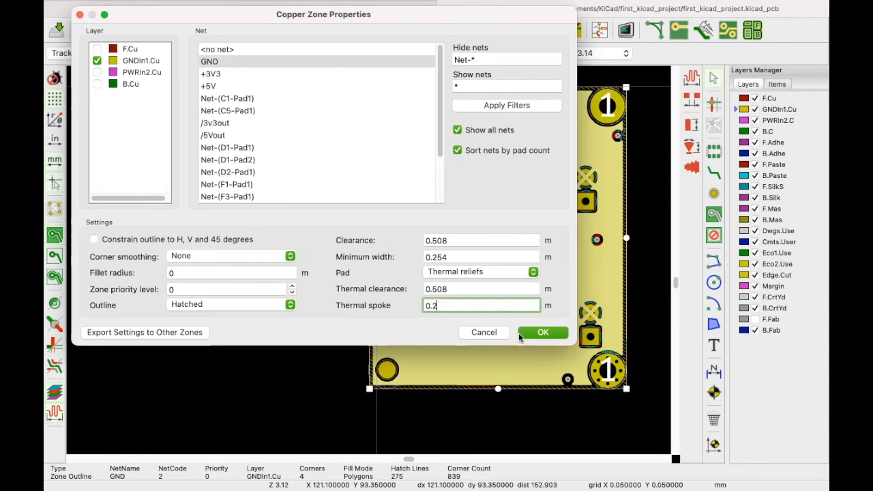
{"action": "left_click", "coordinate": [550, 332]}
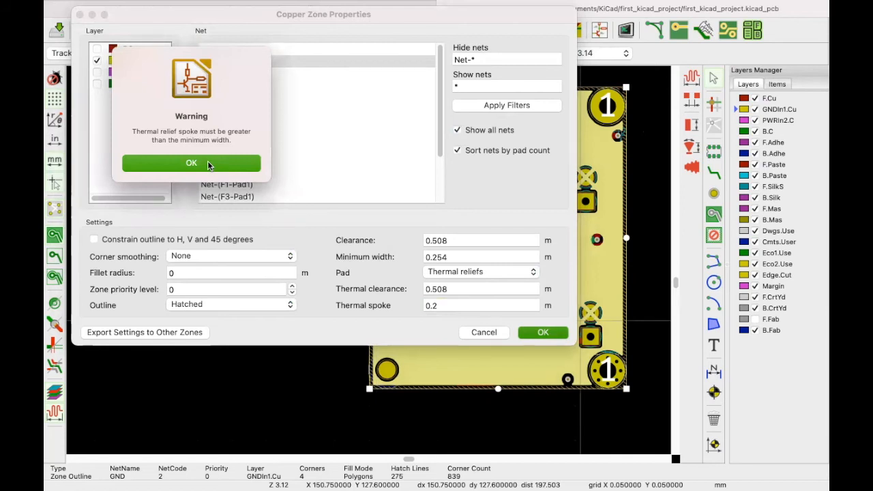
{"action": "left_click", "coordinate": [209, 165]}
- Set the GND zone's thermal spoke width to 0.26 mm and inspect the spokes on a GND pad
{"action": "left_click", "coordinate": [447, 306]}
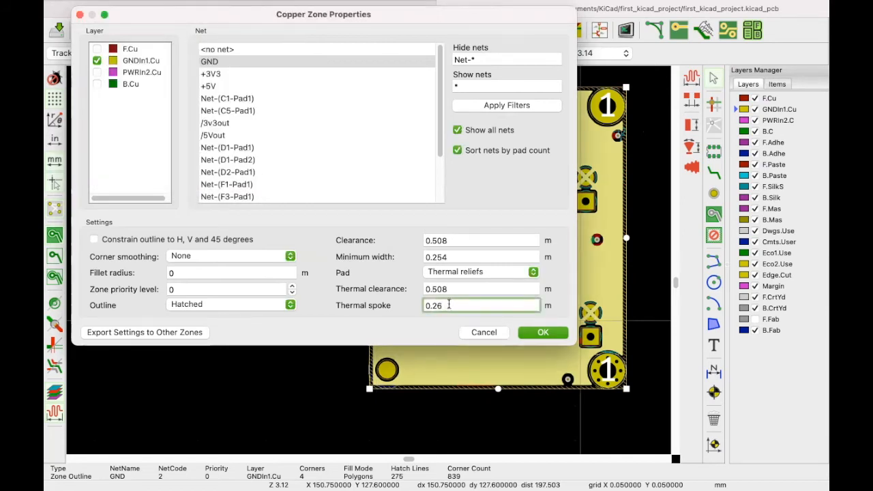
{"action": "left_click", "coordinate": [542, 332]}
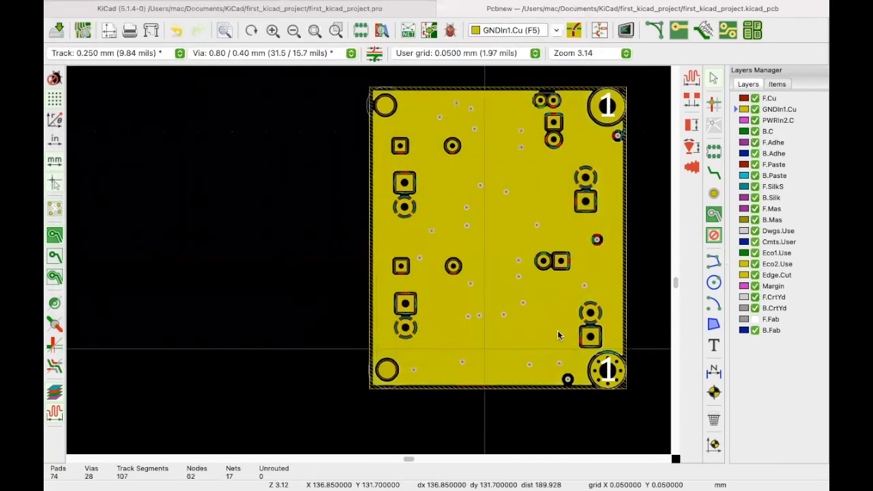
{"action": "scroll", "coordinate": [370, 259], "scroll_direction": "up", "scroll_amount": 3}
{"action": "scroll", "coordinate": [368, 261], "scroll_direction": "up", "scroll_amount": 6}
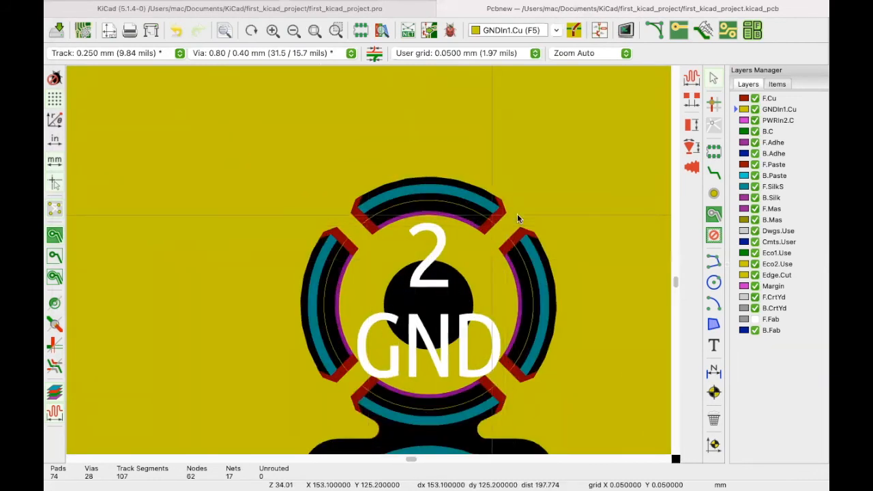
{"action": "scroll", "coordinate": [421, 226], "scroll_direction": "down", "scroll_amount": 2}
{"action": "scroll", "coordinate": [368, 261], "scroll_direction": "up", "scroll_amount": 2}
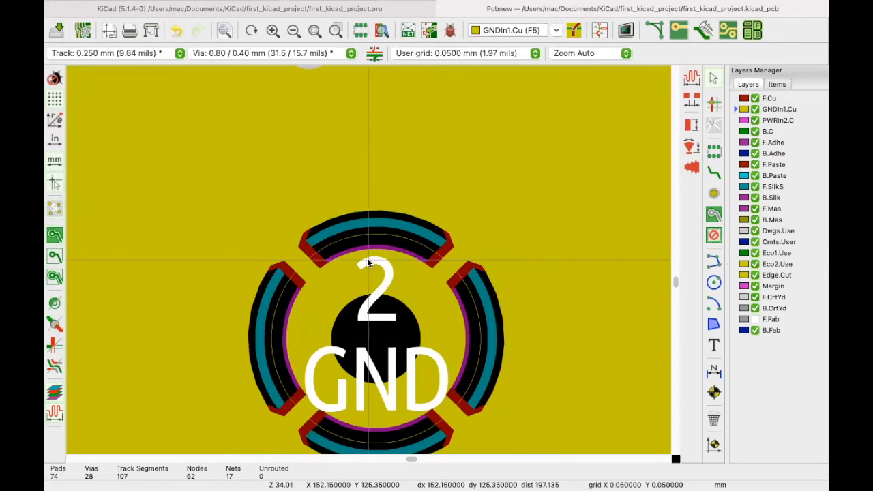
{"action": "scroll", "coordinate": [368, 262], "scroll_direction": "down", "scroll_amount": 6}
{"action": "scroll", "coordinate": [534, 220], "scroll_direction": "up", "scroll_amount": 2}
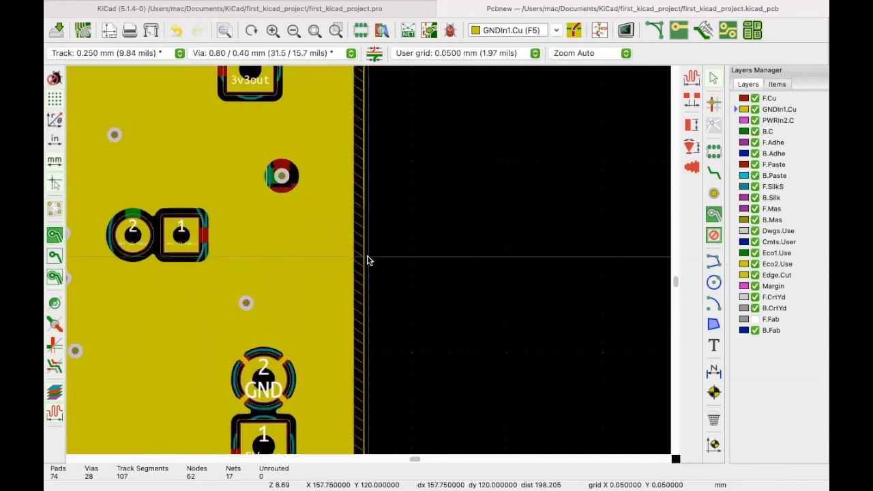
- Set the thermal spoke width of the GNDIn1.Cu ground zone to 0.8 mm and check the GND pad connections
{"action": "left_click", "coordinate": [364, 258]}
{"action": "left_click", "coordinate": [399, 281]}
{"action": "key", "text": "e"}
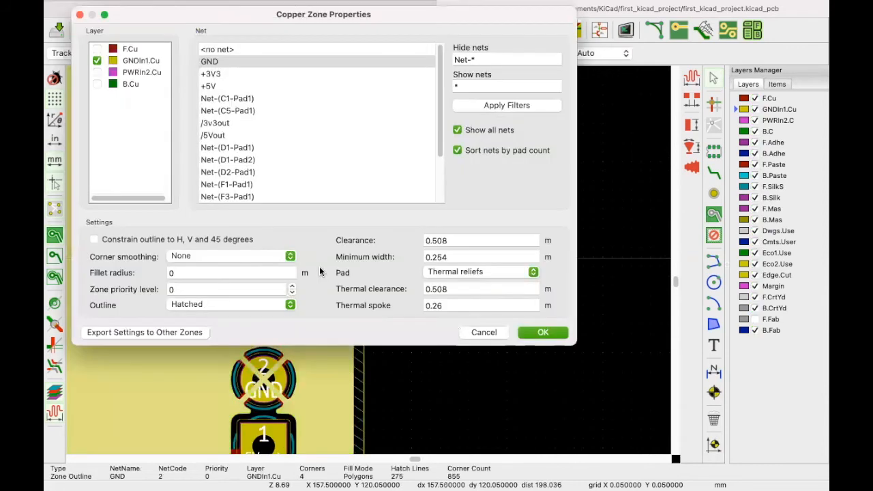
{"action": "left_click", "coordinate": [452, 305]}
{"action": "type", "text": "0"}
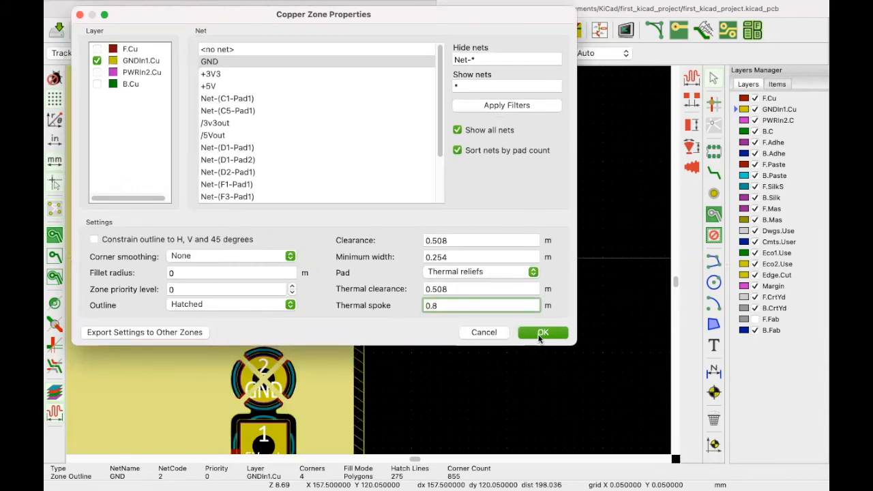
{"action": "left_click", "coordinate": [543, 332]}
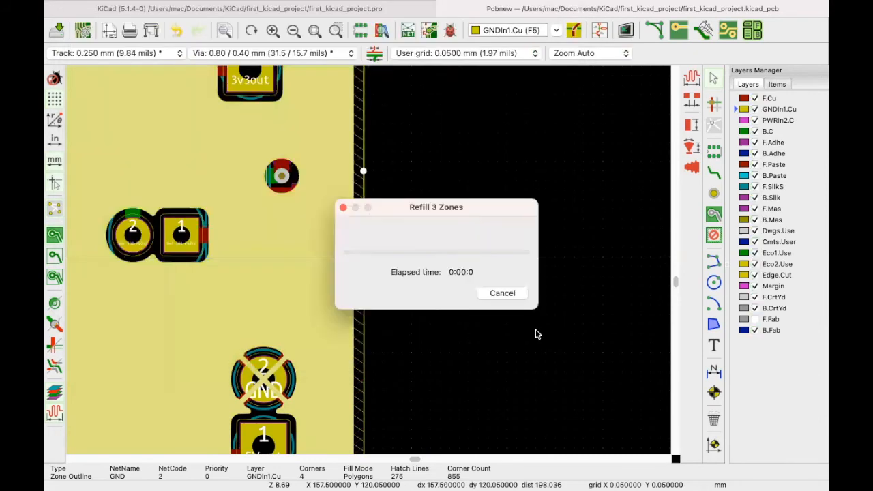
{"action": "scroll", "coordinate": [367, 262], "scroll_direction": "up", "scroll_amount": 2}
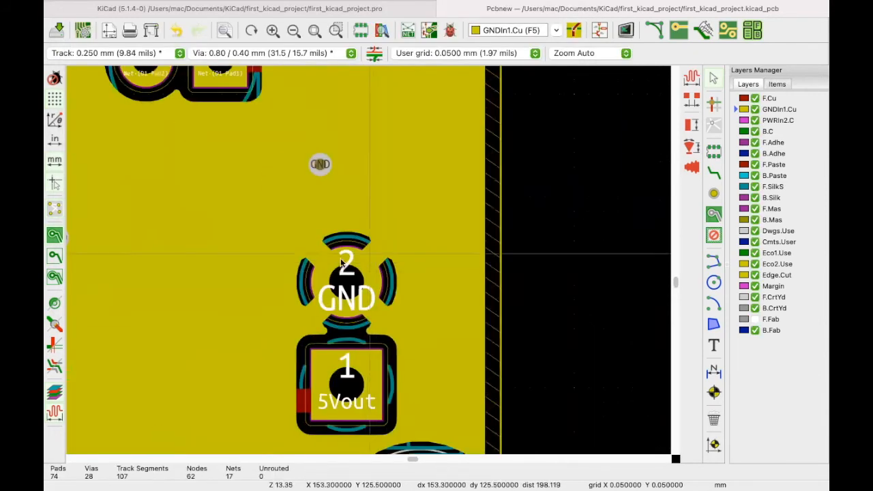
{"action": "scroll", "coordinate": [368, 263], "scroll_direction": "down", "scroll_amount": 5}
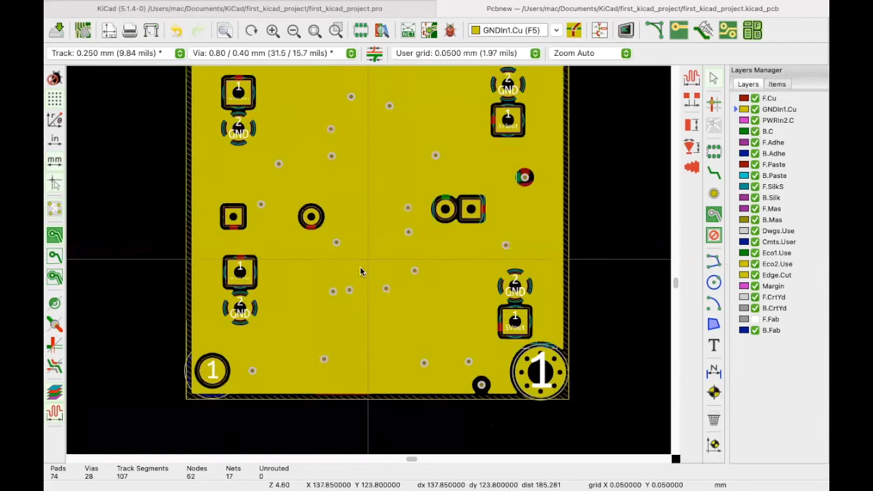
{"action": "scroll", "coordinate": [367, 259], "scroll_direction": "down", "scroll_amount": 2}
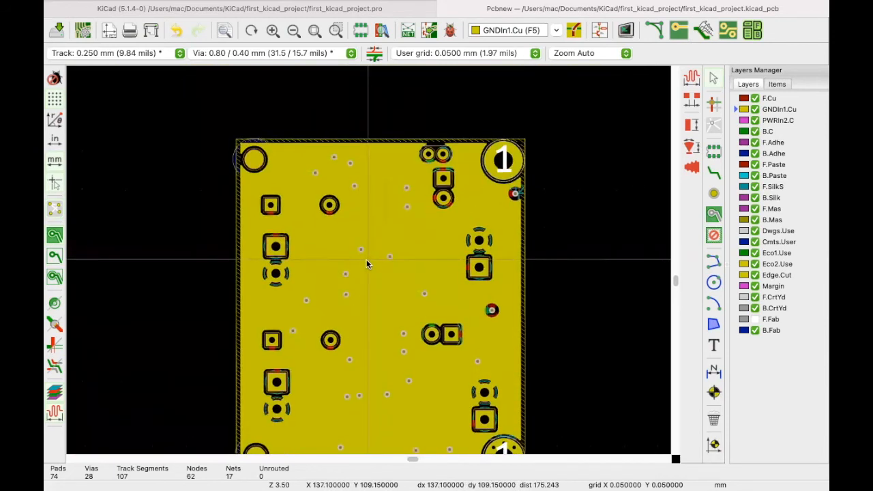
{"action": "scroll", "coordinate": [297, 231], "scroll_direction": "down", "scroll_amount": 1}
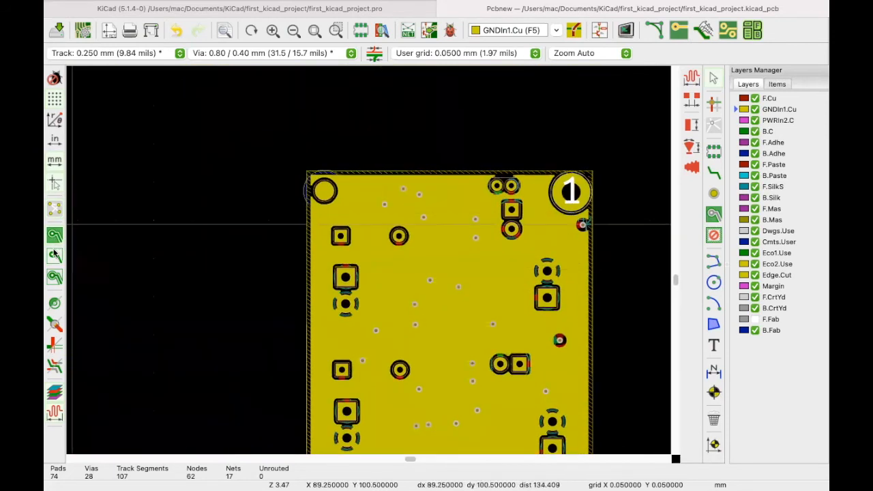
- Hide the filled areas of the copper zones and make PWRIn2.Cu the active layer
{"action": "left_click", "coordinate": [54, 255]}
{"action": "key", "text": "Home"}
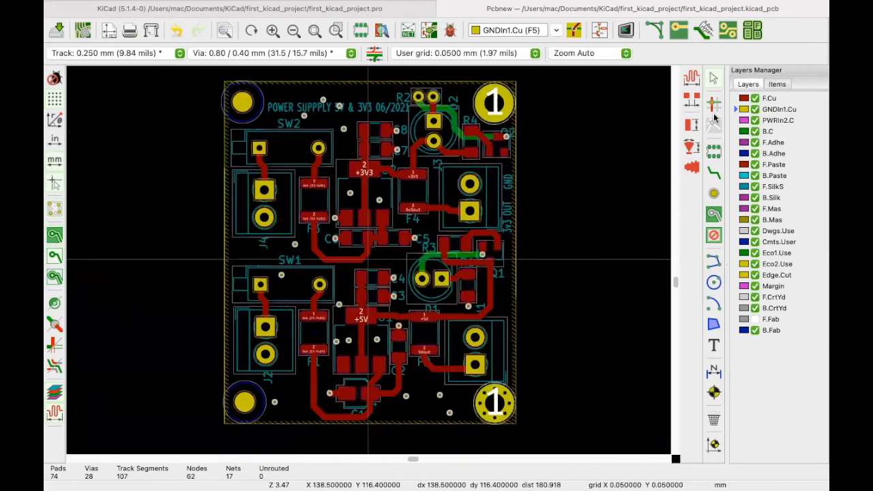
{"action": "left_click", "coordinate": [736, 123]}
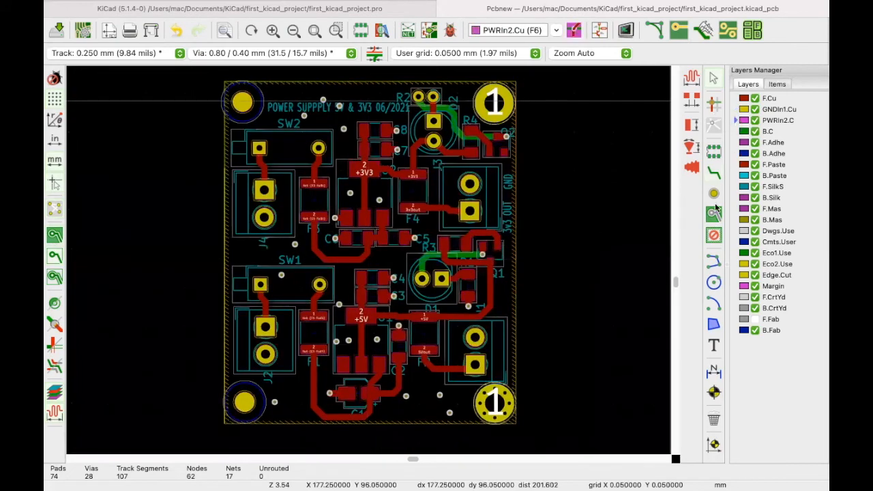
{"action": "left_click", "coordinate": [225, 81]}
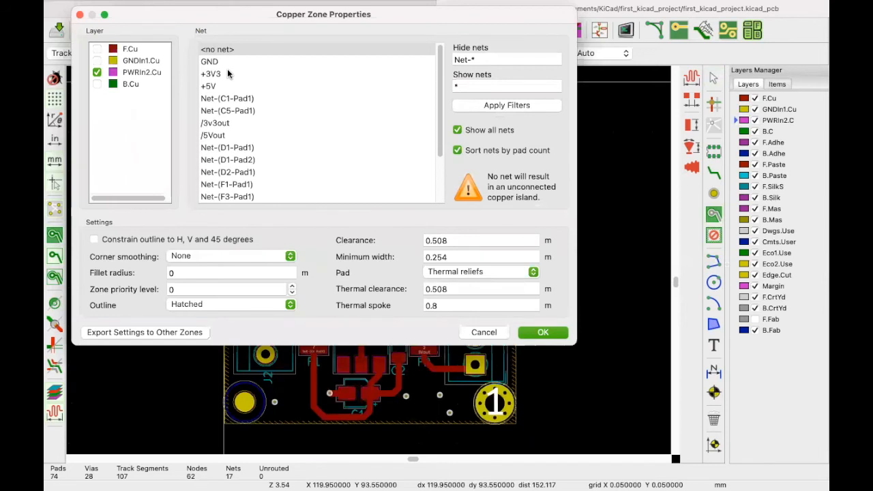
{"action": "key", "text": "Escape"}
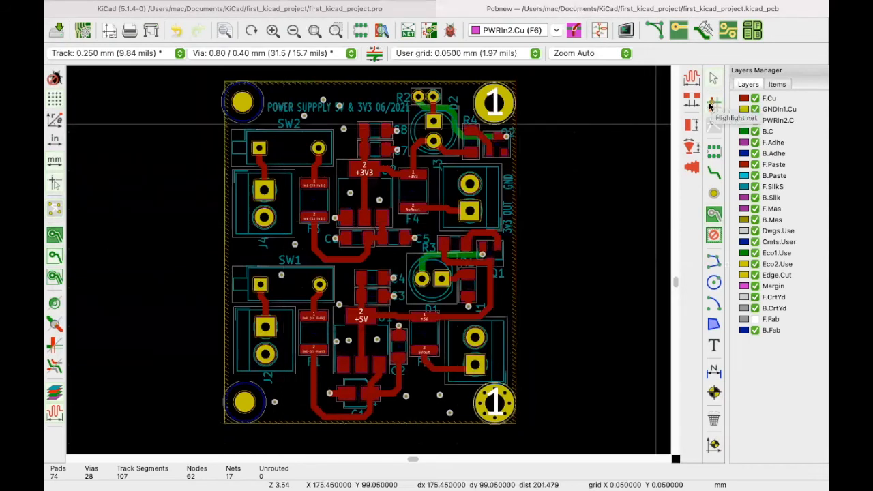
- Highlight the +3V3 net on the board to see the tracks and pads it covers
{"action": "scroll", "coordinate": [366, 204], "scroll_direction": "up", "scroll_amount": 1}
{"action": "scroll", "coordinate": [468, 218], "scroll_direction": "up", "scroll_amount": 3}
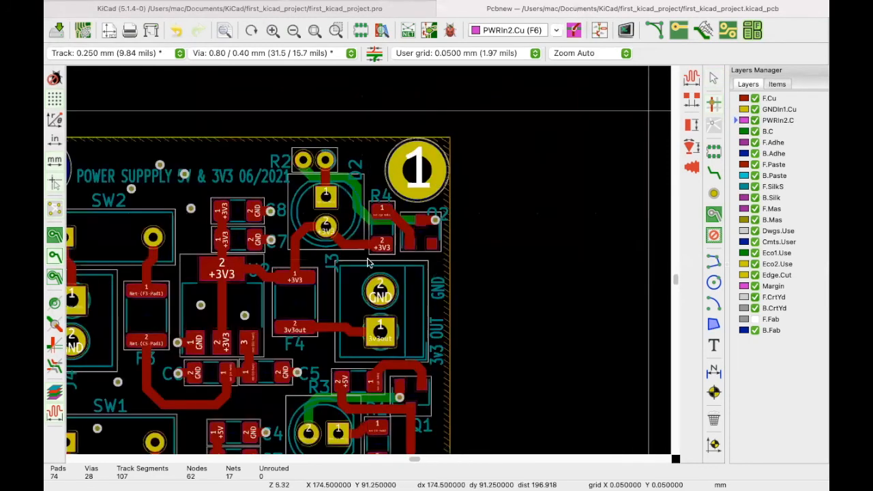
{"action": "scroll", "coordinate": [361, 278], "scroll_direction": "up", "scroll_amount": 1}
{"action": "left_click", "coordinate": [283, 239]}
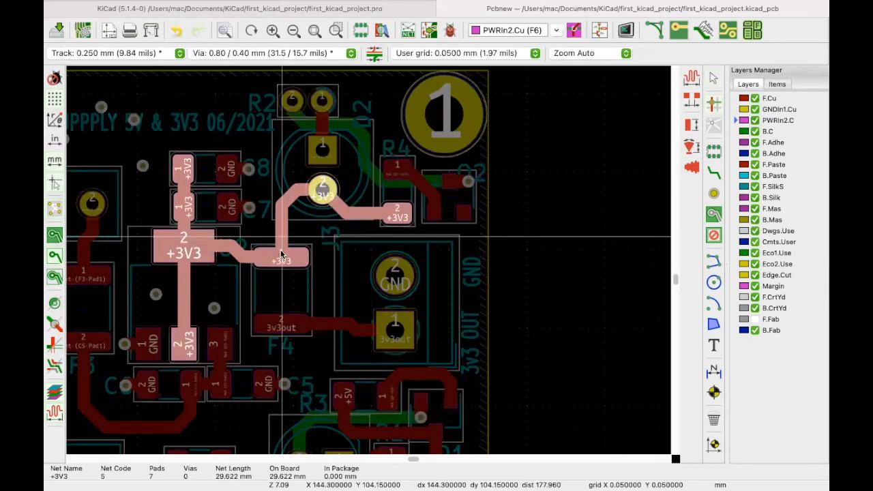
{"action": "scroll", "coordinate": [282, 238], "scroll_direction": "down", "scroll_amount": 2}
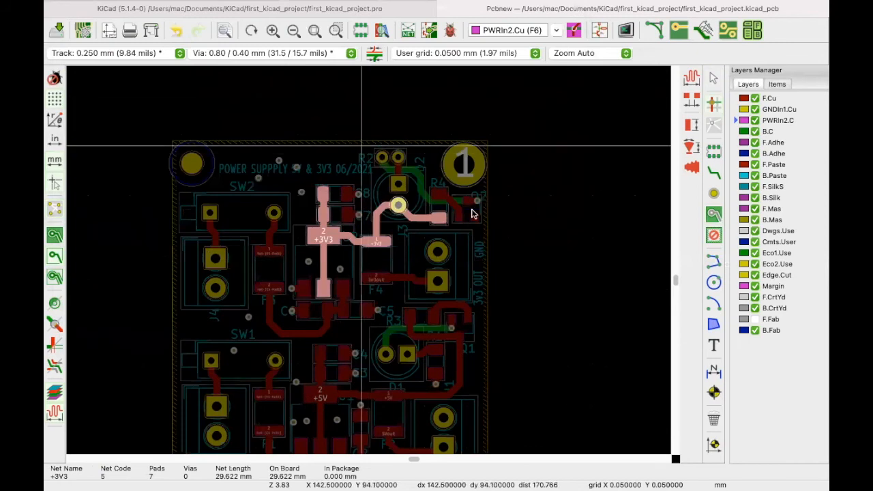
{"action": "scroll", "coordinate": [294, 339], "scroll_direction": "up", "scroll_amount": 1}
{"action": "scroll", "coordinate": [436, 257], "scroll_direction": "down", "scroll_amount": 1}
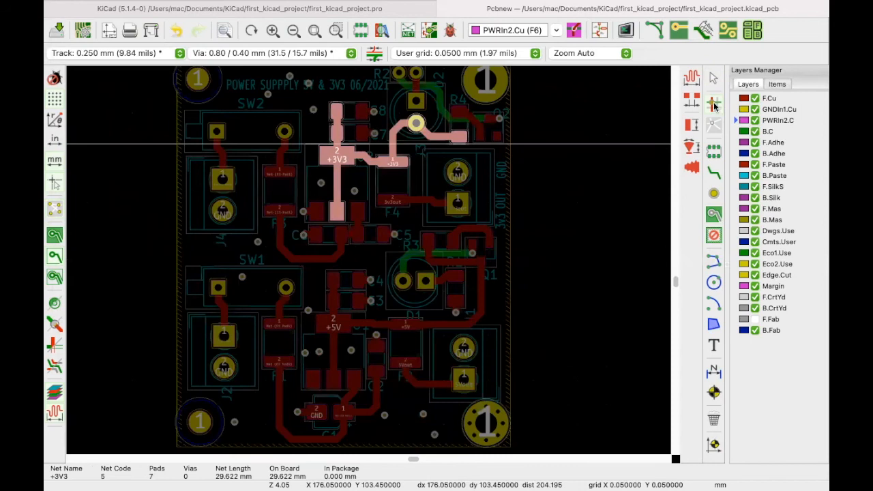
{"action": "left_click", "coordinate": [420, 160]}
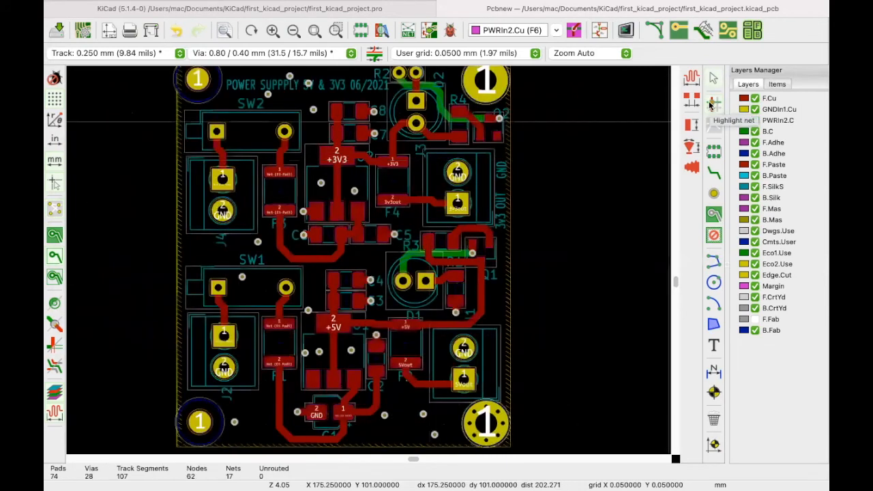
{"action": "left_click", "coordinate": [710, 103]}
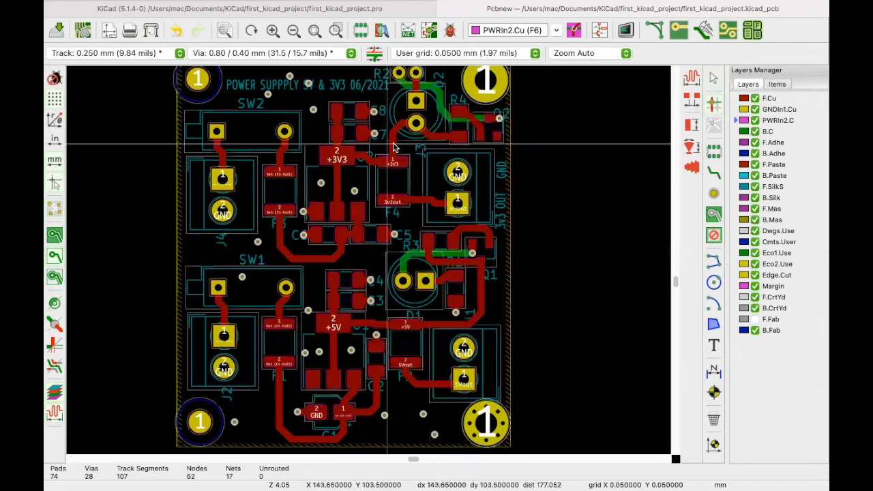
{"action": "left_click", "coordinate": [373, 137]}
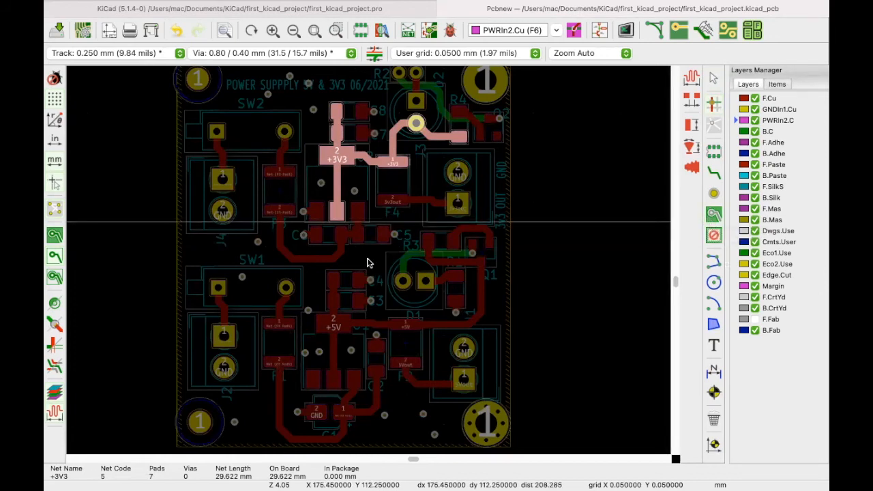
- Start a +3V3 copper zone on PWRIn2.Cu at the board's upper-left corner, with thermal reliefs and a 0.8 mm spoke width
{"action": "scroll", "coordinate": [368, 259], "scroll_direction": "down", "scroll_amount": 3}
{"action": "scroll", "coordinate": [343, 253], "scroll_direction": "up", "scroll_amount": 2}
{"action": "scroll", "coordinate": [342, 253], "scroll_direction": "up", "scroll_amount": 5}
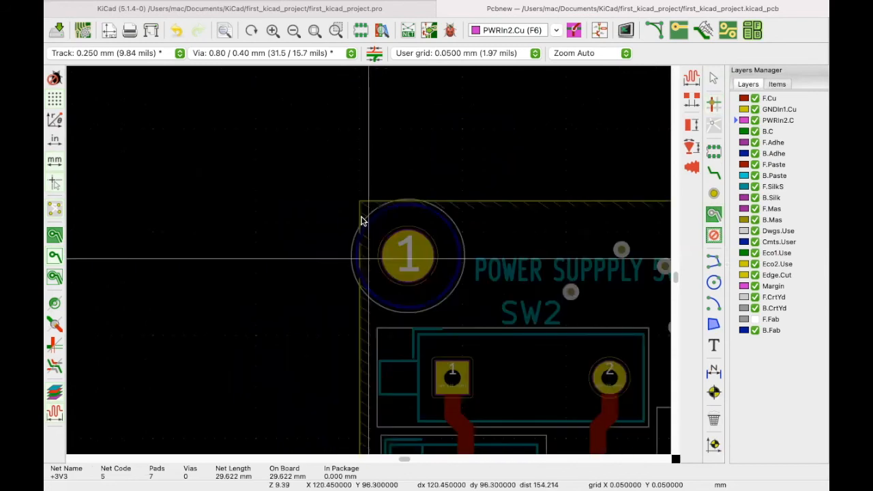
{"action": "left_click", "coordinate": [363, 196]}
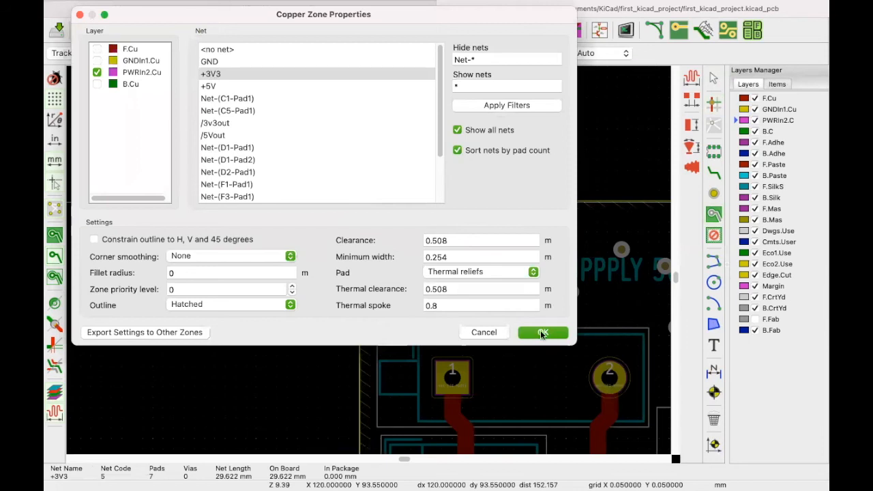
{"action": "left_click", "coordinate": [476, 307]}
{"action": "left_click_drag", "start_coordinate": [448, 306], "coordinate": [420, 306]}
{"action": "left_click", "coordinate": [448, 307]}
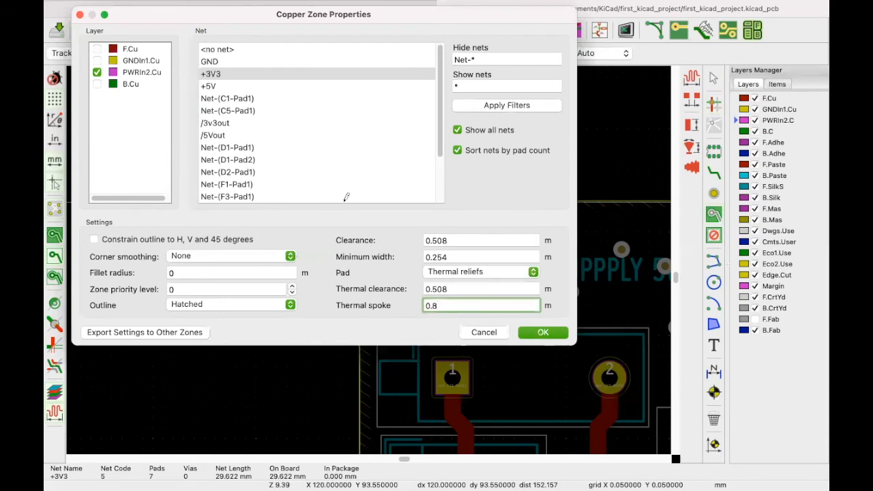
{"action": "key", "text": "Return"}
- Outline the +3V3 zone on PWRIn2.Cu along the board edge through all the remaining corners and close it at the upper-left corner
{"action": "scroll", "coordinate": [366, 261], "scroll_direction": "down", "scroll_amount": 5}
{"action": "scroll", "coordinate": [418, 245], "scroll_direction": "up", "scroll_amount": 3}
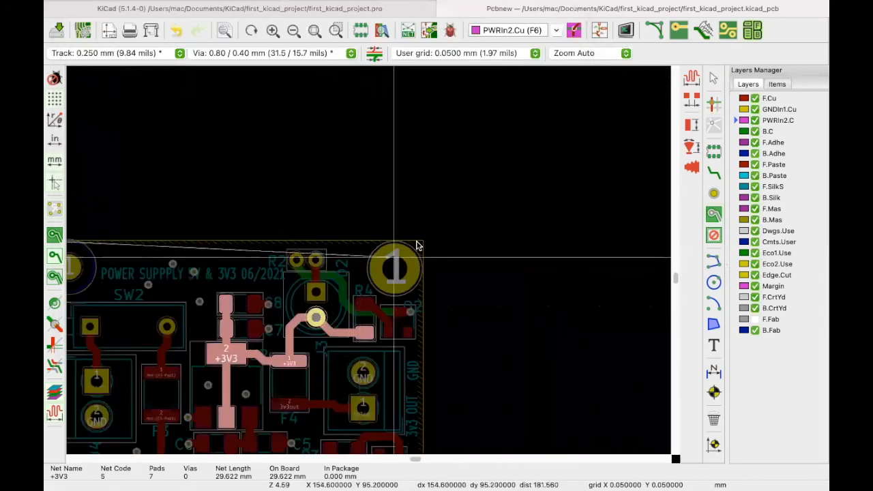
{"action": "scroll", "coordinate": [374, 329], "scroll_direction": "down", "scroll_amount": 4}
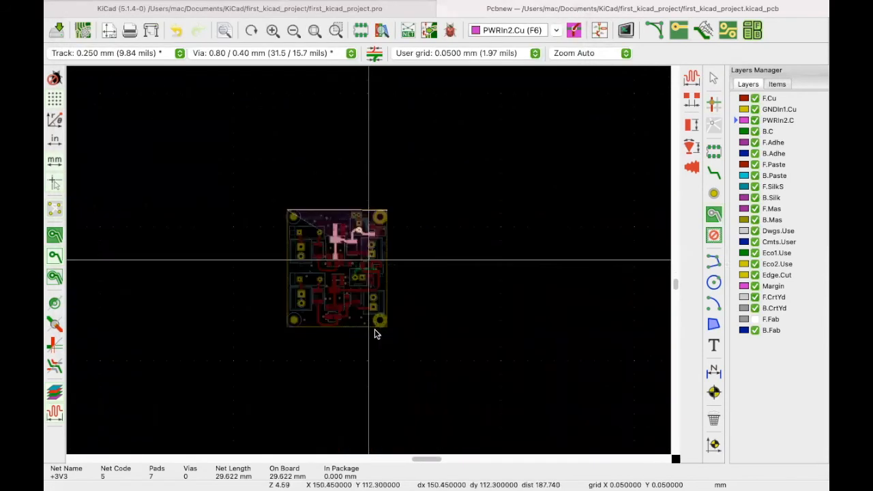
{"action": "scroll", "coordinate": [376, 328], "scroll_direction": "up", "scroll_amount": 6}
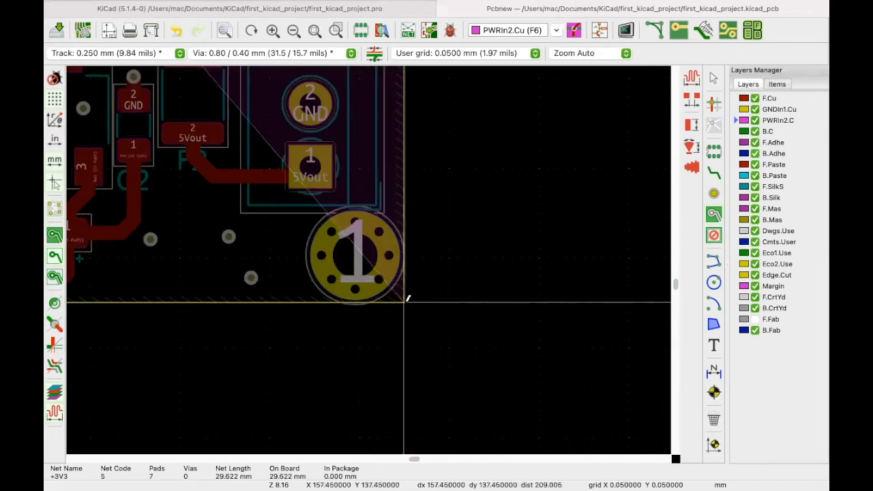
{"action": "scroll", "coordinate": [205, 276], "scroll_direction": "down", "scroll_amount": 2}
{"action": "scroll", "coordinate": [129, 294], "scroll_direction": "up", "scroll_amount": 2}
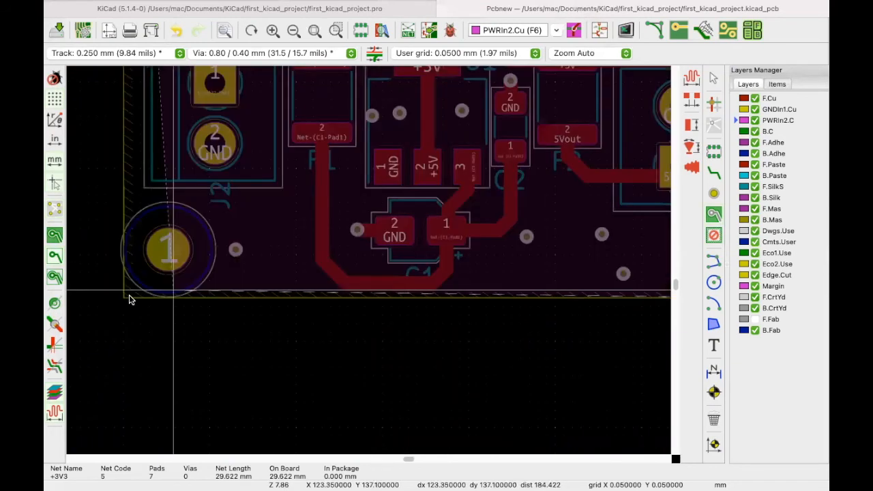
{"action": "left_click", "coordinate": [124, 296]}
{"action": "scroll", "coordinate": [120, 133], "scroll_direction": "down", "scroll_amount": 1}
{"action": "scroll", "coordinate": [373, 185], "scroll_direction": "down", "scroll_amount": 2}
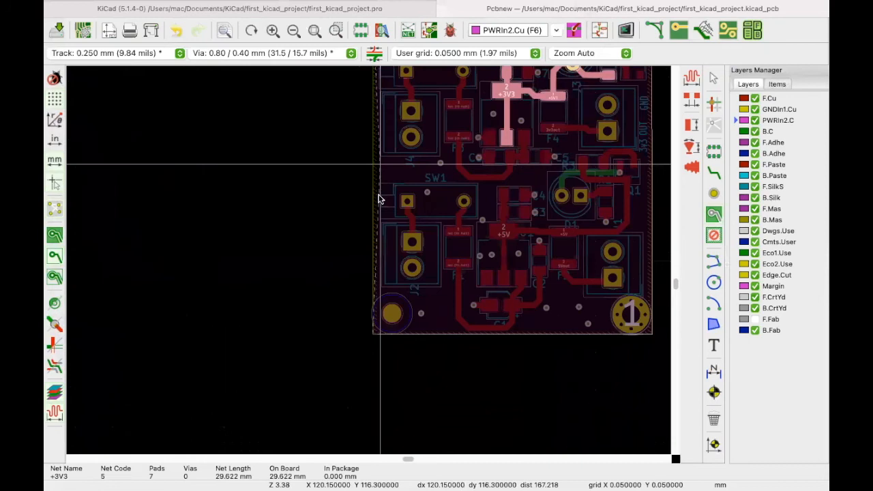
{"action": "scroll", "coordinate": [366, 261], "scroll_direction": "up", "scroll_amount": 3}
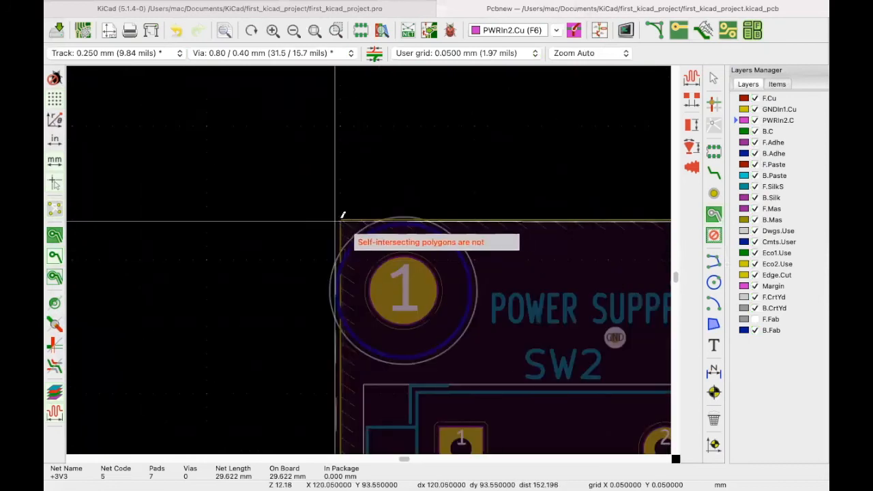
{"action": "right_click", "coordinate": [340, 220]}
{"action": "left_click", "coordinate": [401, 243]}
{"action": "scroll", "coordinate": [371, 261], "scroll_direction": "down", "scroll_amount": 1}
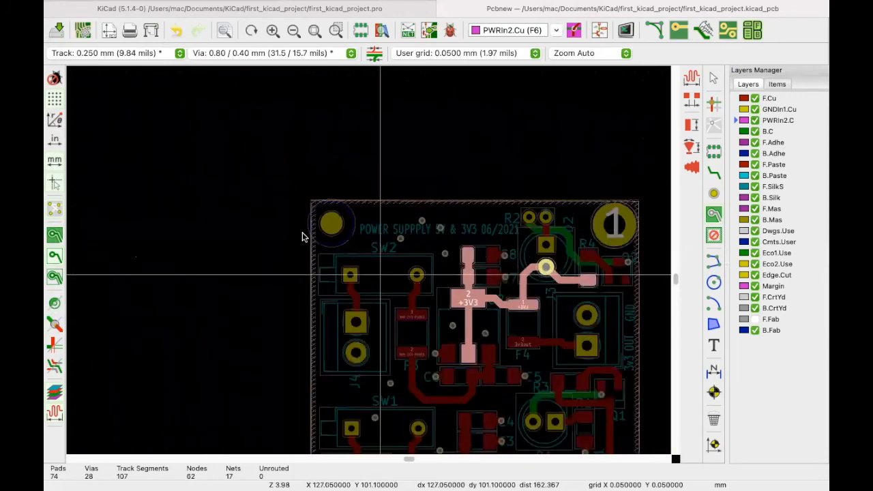
- Fill all copper zones and show their filled areas on the board
{"action": "scroll", "coordinate": [504, 320], "scroll_direction": "up", "scroll_amount": 2}
{"action": "scroll", "coordinate": [316, 230], "scroll_direction": "up", "scroll_amount": 2}
{"action": "scroll", "coordinate": [369, 260], "scroll_direction": "down", "scroll_amount": 2}
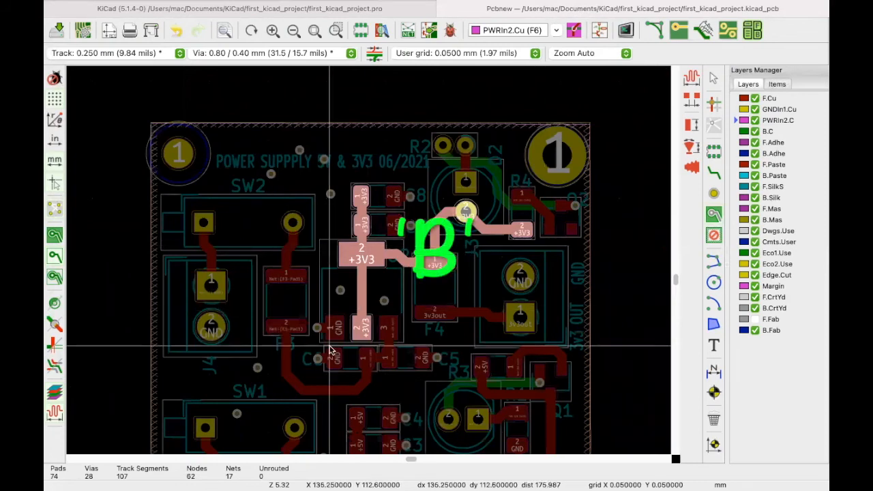
{"action": "left_click", "coordinate": [337, 180]}
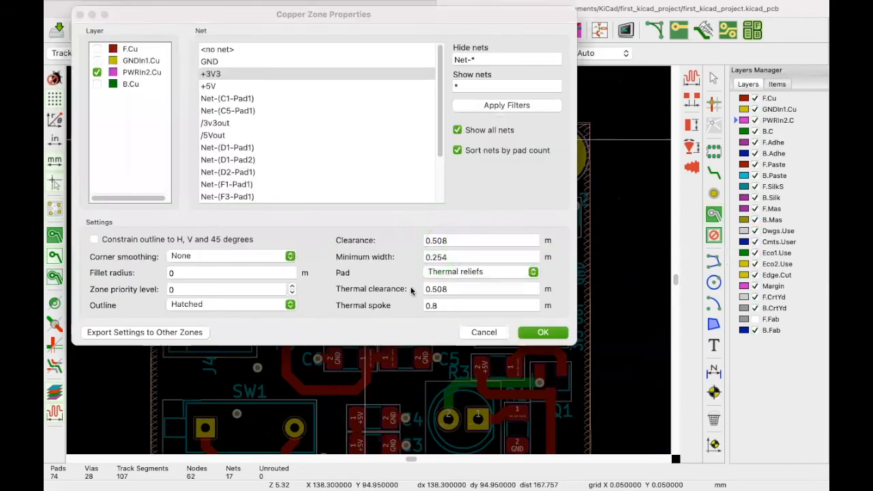
{"action": "key", "text": "Escape"}
{"action": "key", "text": "b"}
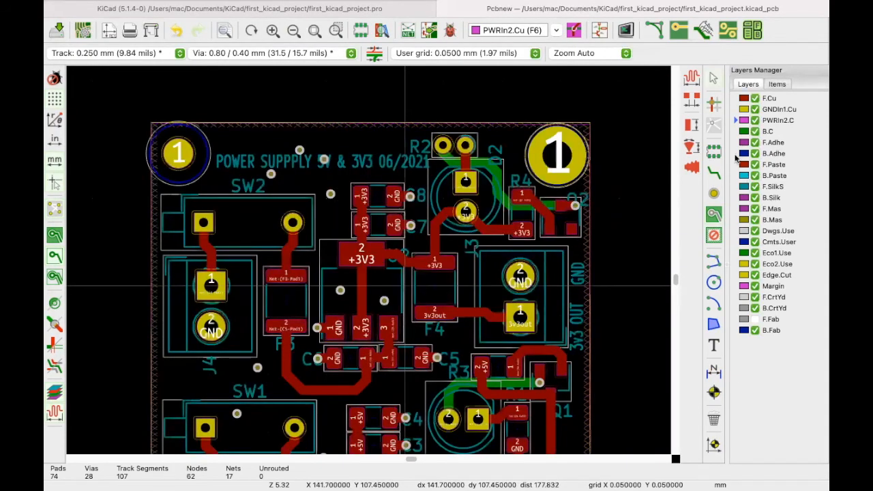
{"action": "left_click", "coordinate": [51, 244]}
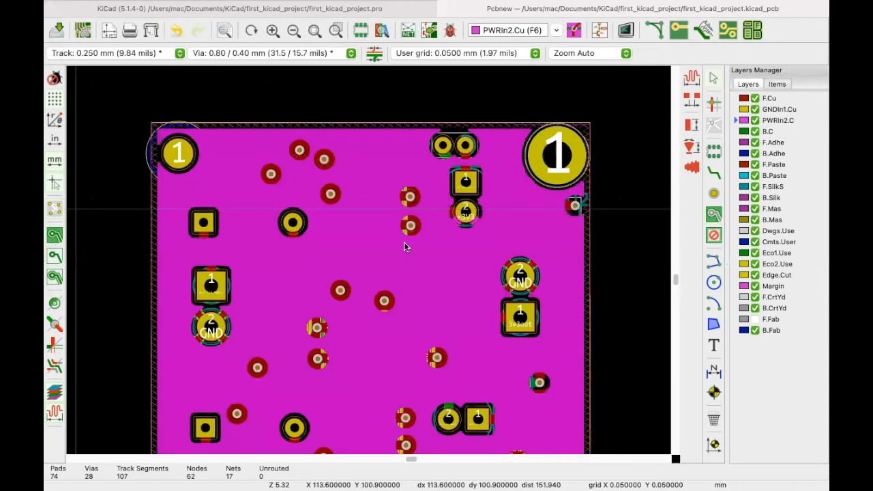
- Examine the filled PWRIn2.Cu plane, checking the thermal relief of the +3V3 pad on J3 and the clearances around other pads and vias
{"action": "scroll", "coordinate": [466, 213], "scroll_direction": "up", "scroll_amount": 7}
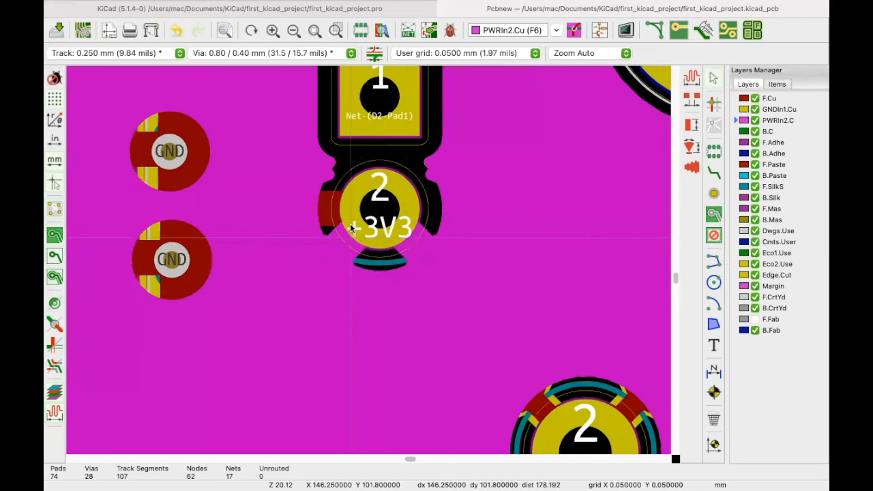
{"action": "scroll", "coordinate": [453, 317], "scroll_direction": "down", "scroll_amount": 2}
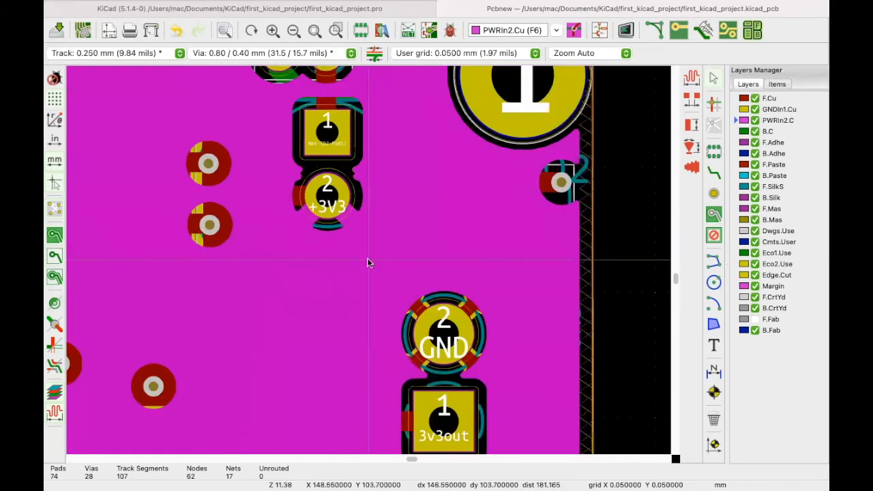
{"action": "scroll", "coordinate": [363, 276], "scroll_direction": "down", "scroll_amount": 3}
{"action": "scroll", "coordinate": [275, 253], "scroll_direction": "up", "scroll_amount": 1}
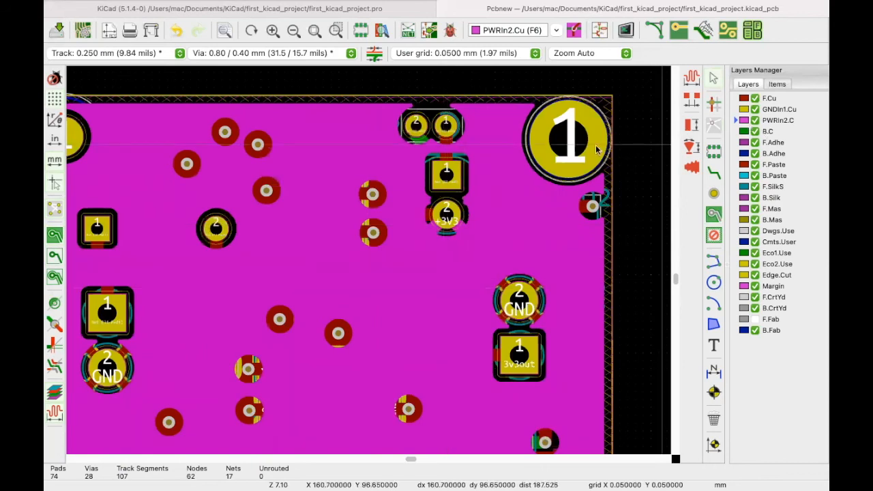
{"action": "scroll", "coordinate": [368, 258], "scroll_direction": "down", "scroll_amount": 1}
{"action": "scroll", "coordinate": [401, 260], "scroll_direction": "up", "scroll_amount": 1}
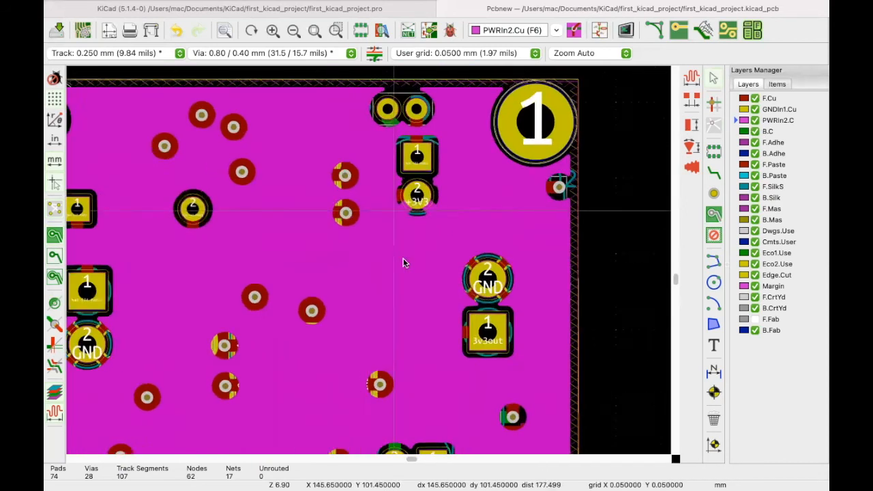
{"action": "scroll", "coordinate": [403, 263], "scroll_direction": "up", "scroll_amount": 1}
{"action": "scroll", "coordinate": [345, 244], "scroll_direction": "up", "scroll_amount": 1}
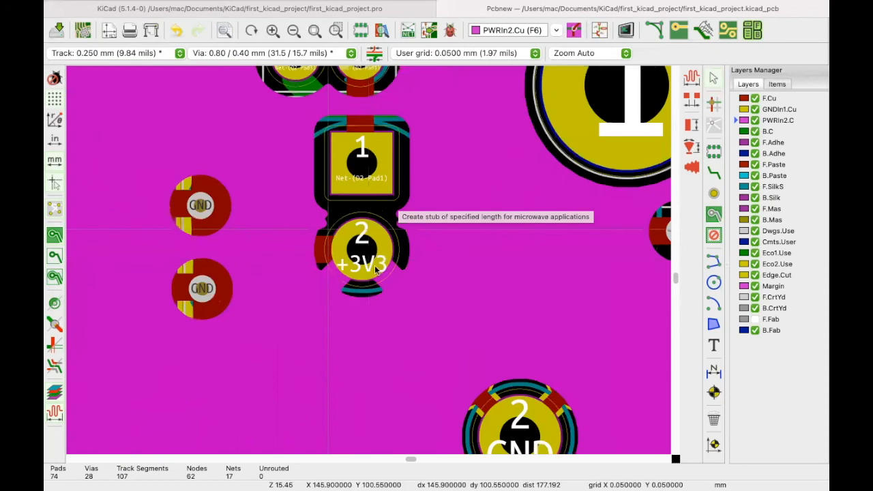
{"action": "scroll", "coordinate": [368, 262], "scroll_direction": "down", "scroll_amount": 1}
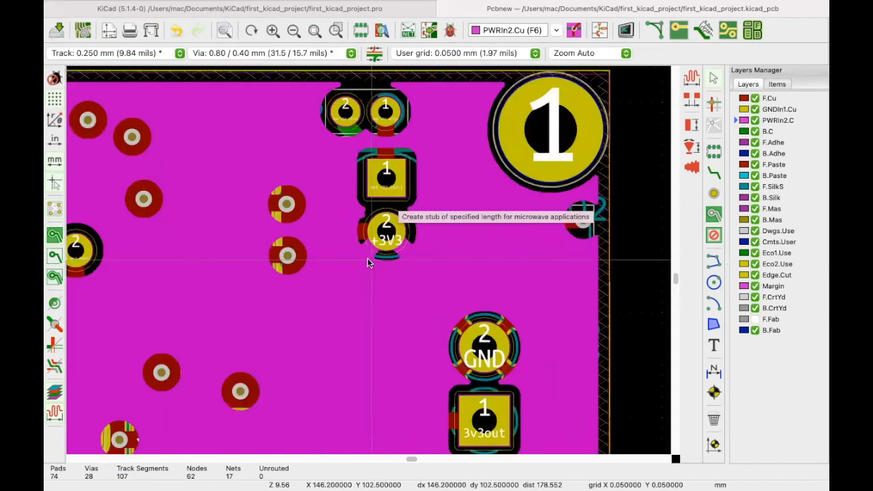
{"action": "scroll", "coordinate": [366, 262], "scroll_direction": "up", "scroll_amount": 1}
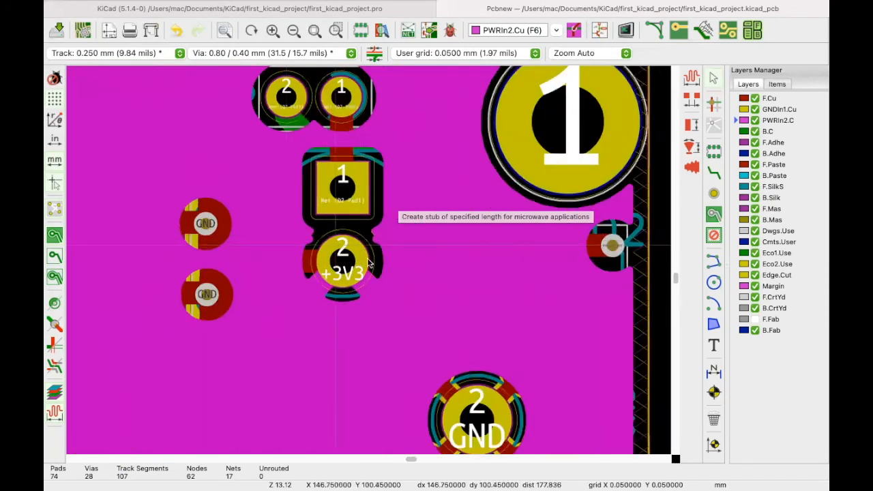
{"action": "scroll", "coordinate": [339, 232], "scroll_direction": "down", "scroll_amount": 1}
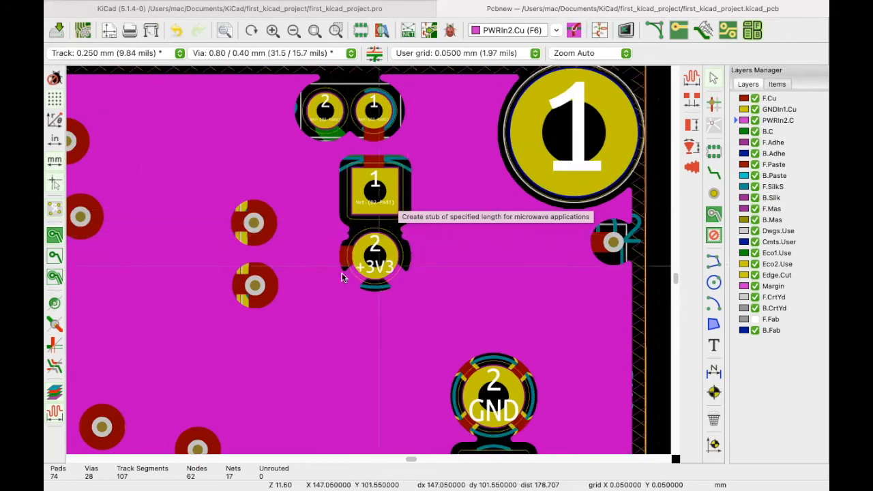
{"action": "scroll", "coordinate": [369, 260], "scroll_direction": "down", "scroll_amount": 3}
{"action": "scroll", "coordinate": [369, 261], "scroll_direction": "up", "scroll_amount": 2}
{"action": "scroll", "coordinate": [369, 263], "scroll_direction": "down", "scroll_amount": 3}
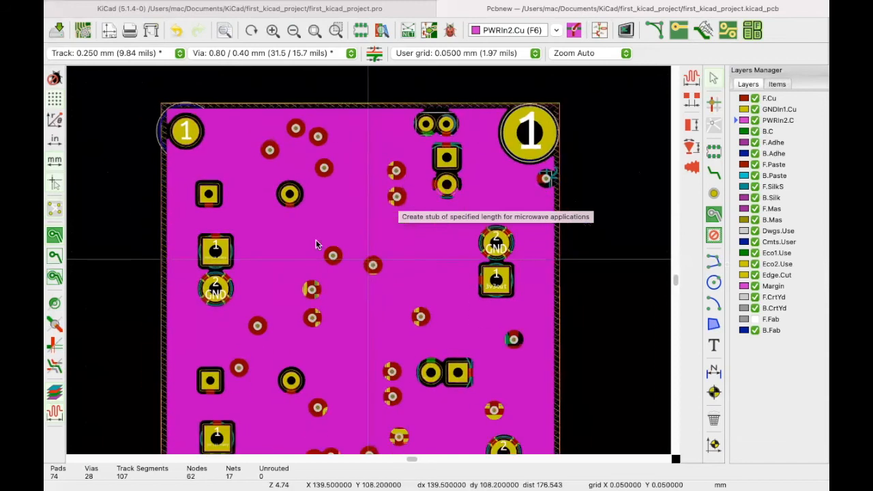
{"action": "scroll", "coordinate": [316, 244], "scroll_direction": "down", "scroll_amount": 1}
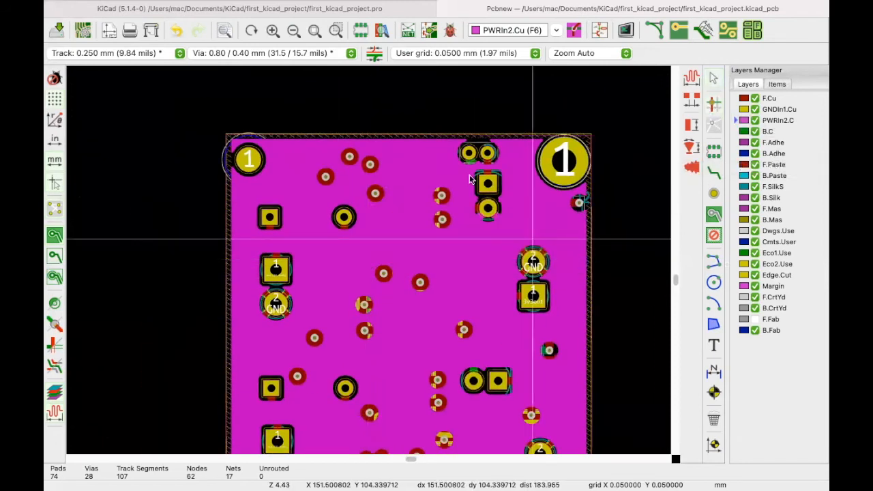
{"action": "scroll", "coordinate": [368, 259], "scroll_direction": "up", "scroll_amount": 2}
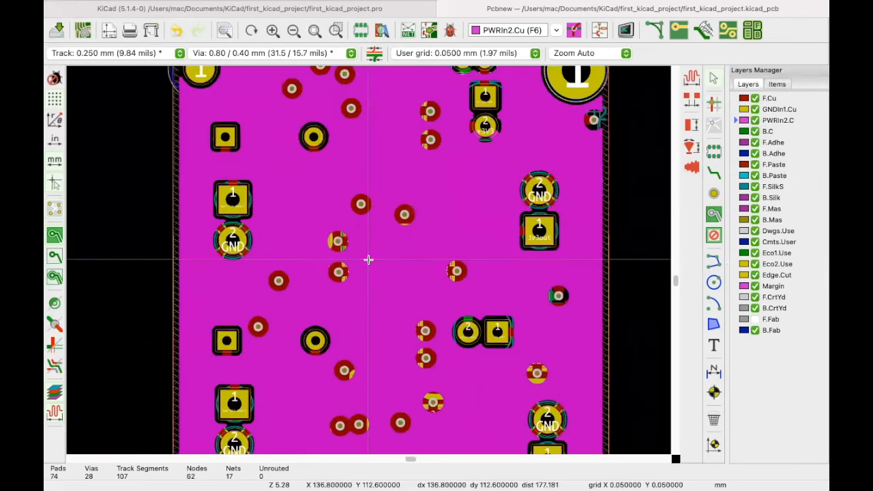
{"action": "scroll", "coordinate": [368, 259], "scroll_direction": "down", "scroll_amount": 1}
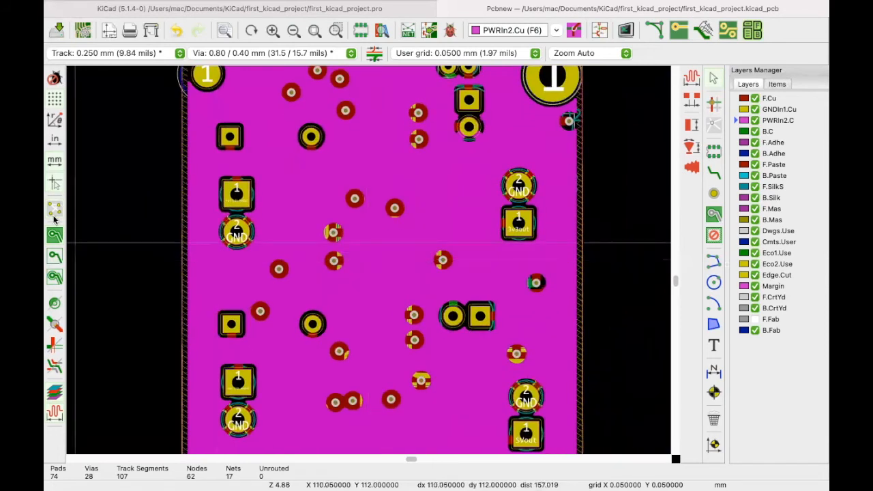
- Hide the filled areas of the zones and highlight the +3V3 net on the board
{"action": "scroll", "coordinate": [327, 249], "scroll_direction": "down", "scroll_amount": 5}
{"action": "scroll", "coordinate": [368, 260], "scroll_direction": "up", "scroll_amount": 4}
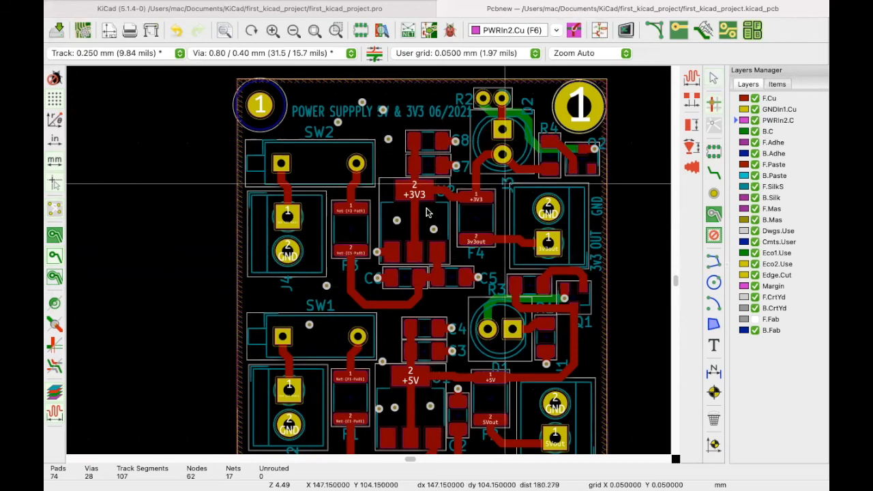
{"action": "scroll", "coordinate": [403, 250], "scroll_direction": "up", "scroll_amount": 2}
{"action": "key", "text": "grave"}
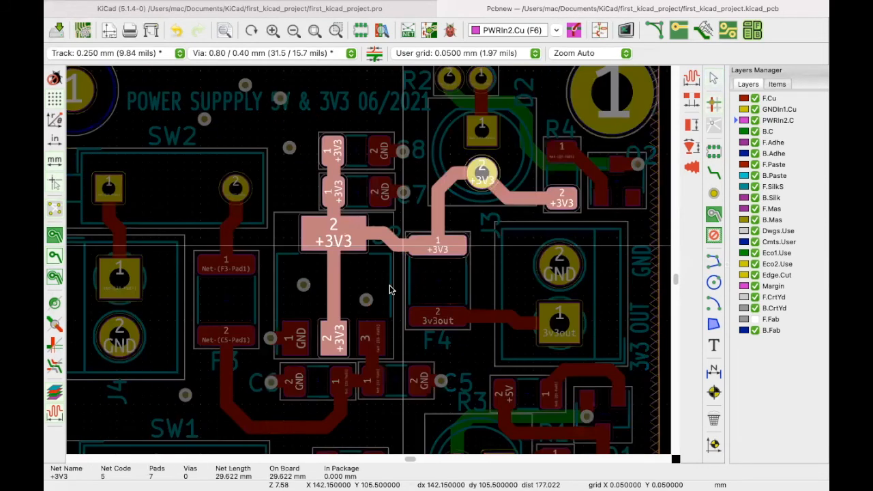
{"action": "scroll", "coordinate": [361, 266], "scroll_direction": "down", "scroll_amount": 2}
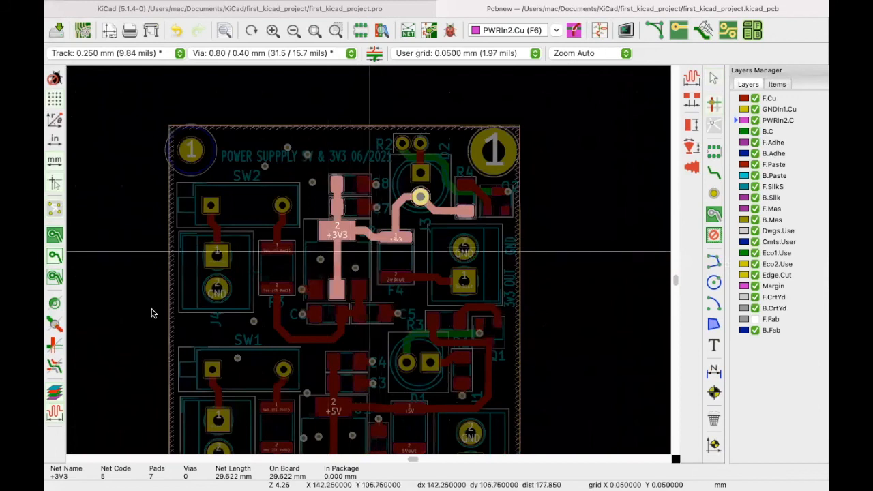
- Dim the inactive layers with high-contrast mode and highlight the /3v3out net between F4 and the 3V3 output terminal
{"action": "left_click", "coordinate": [53, 369]}
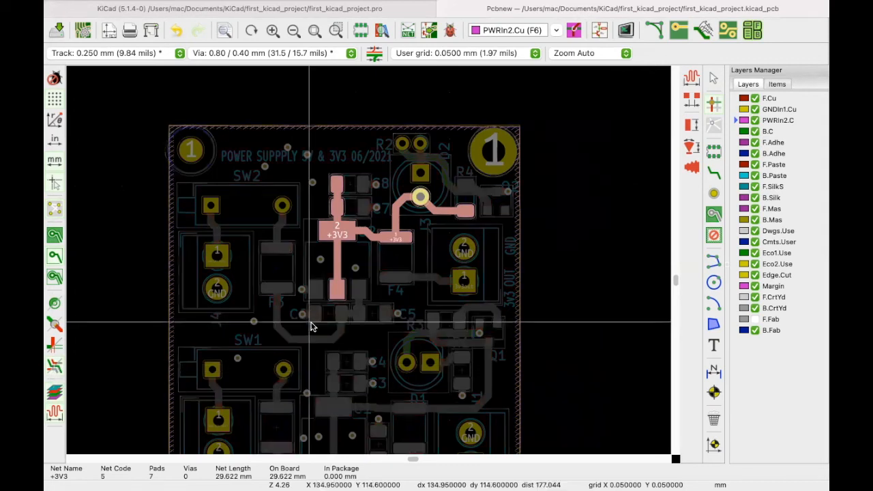
{"action": "scroll", "coordinate": [369, 262], "scroll_direction": "down", "scroll_amount": 2}
{"action": "scroll", "coordinate": [369, 263], "scroll_direction": "up", "scroll_amount": 2}
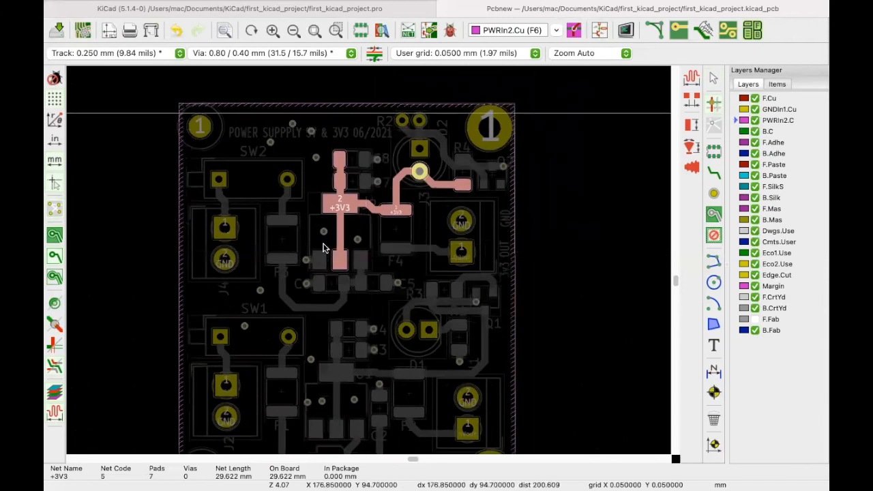
{"action": "scroll", "coordinate": [366, 259], "scroll_direction": "up", "scroll_amount": 1}
{"action": "scroll", "coordinate": [521, 275], "scroll_direction": "up", "scroll_amount": 1}
{"action": "left_click", "coordinate": [518, 262]}
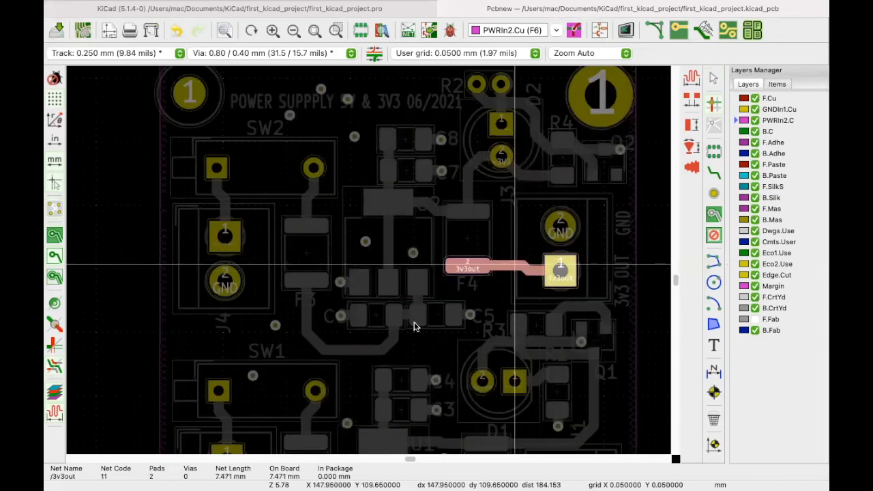
{"action": "middle_click_drag", "start_coordinate": [414, 327], "coordinate": [367, 263]}
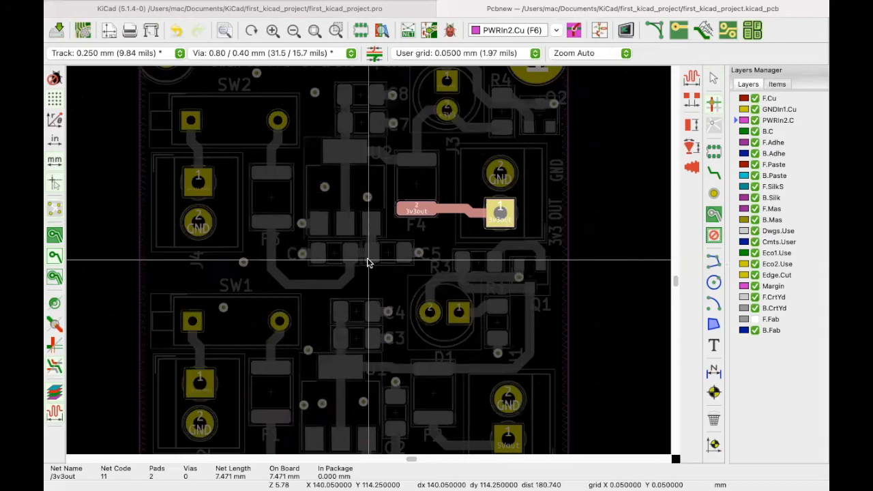
- Highlight the +5V net to examine the area its pads and tracks cover
{"action": "left_click", "coordinate": [436, 364]}
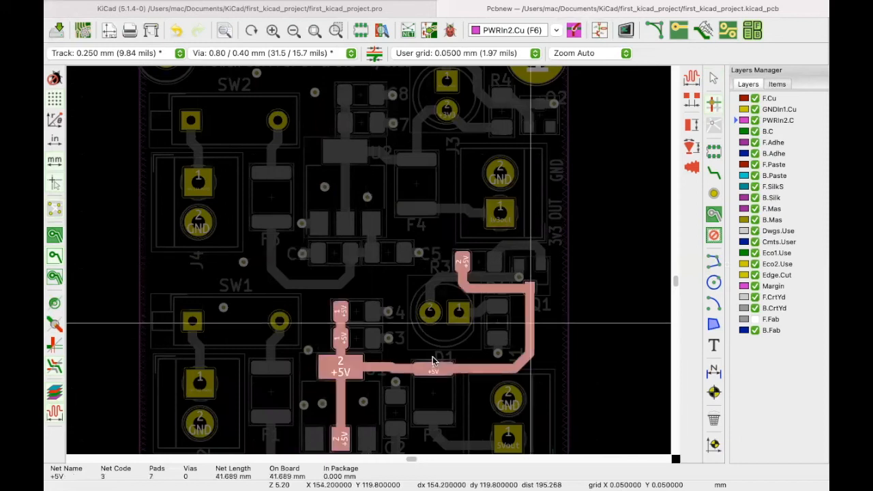
{"action": "scroll", "coordinate": [351, 298], "scroll_direction": "down", "scroll_amount": 1}
{"action": "scroll", "coordinate": [351, 298], "scroll_direction": "down", "scroll_amount": 1}
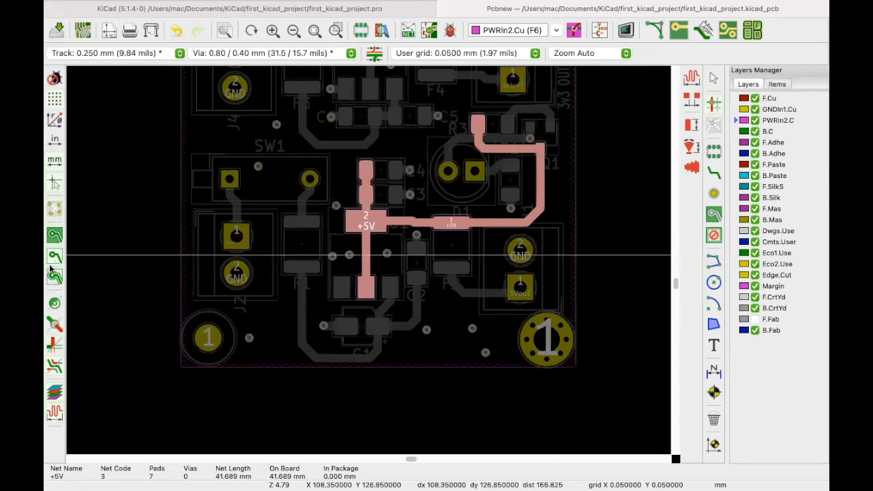
- Turn off high-contrast mode and clear the net highlighting
{"action": "left_click", "coordinate": [53, 368]}
{"action": "scroll", "coordinate": [368, 262], "scroll_direction": "up", "scroll_amount": 1}
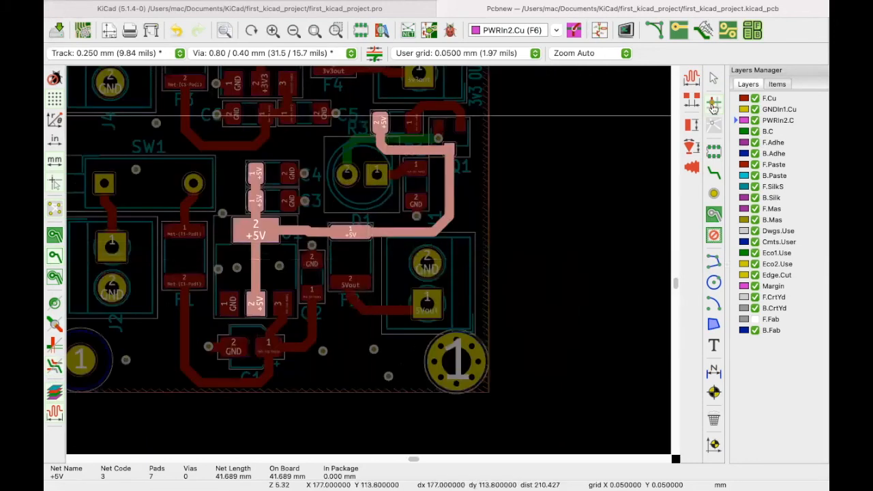
{"action": "scroll", "coordinate": [379, 257], "scroll_direction": "down", "scroll_amount": 3}
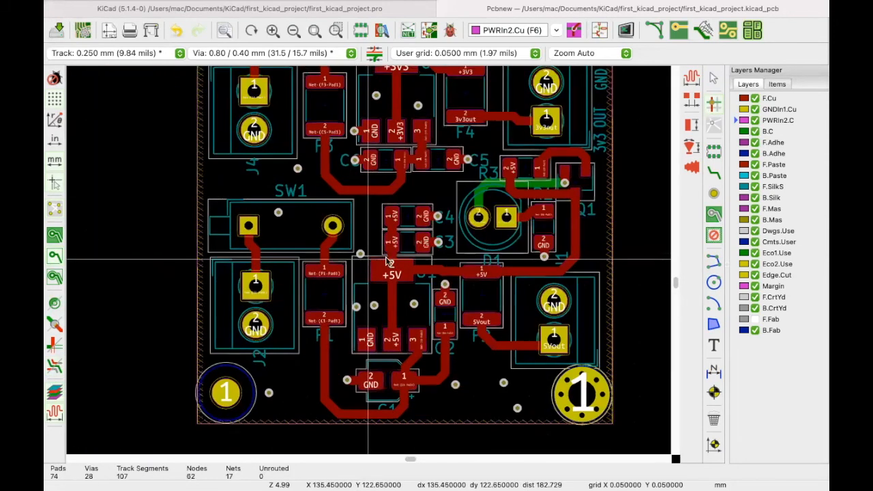
{"action": "scroll", "coordinate": [374, 259], "scroll_direction": "up", "scroll_amount": 3}
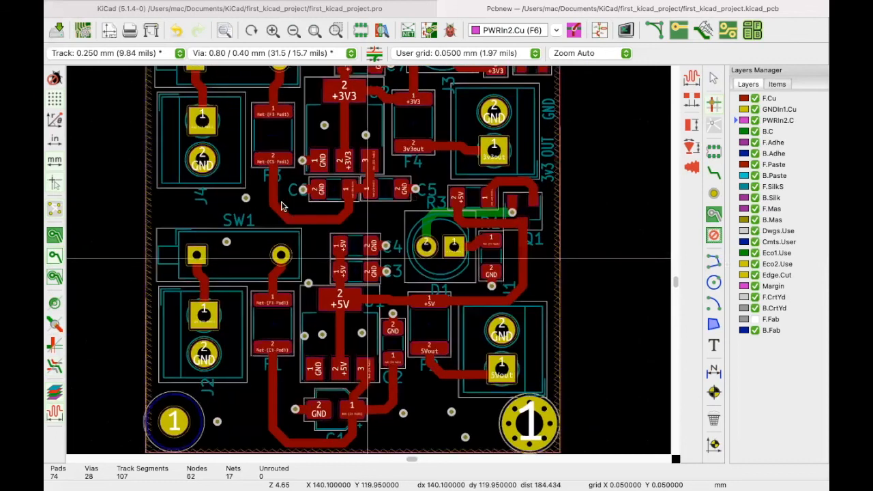
- Highlight the +3V3 net and the +5V net in turn to compare the board areas they cover, and clear the highlighting
{"action": "scroll", "coordinate": [488, 130], "scroll_direction": "up", "scroll_amount": 2}
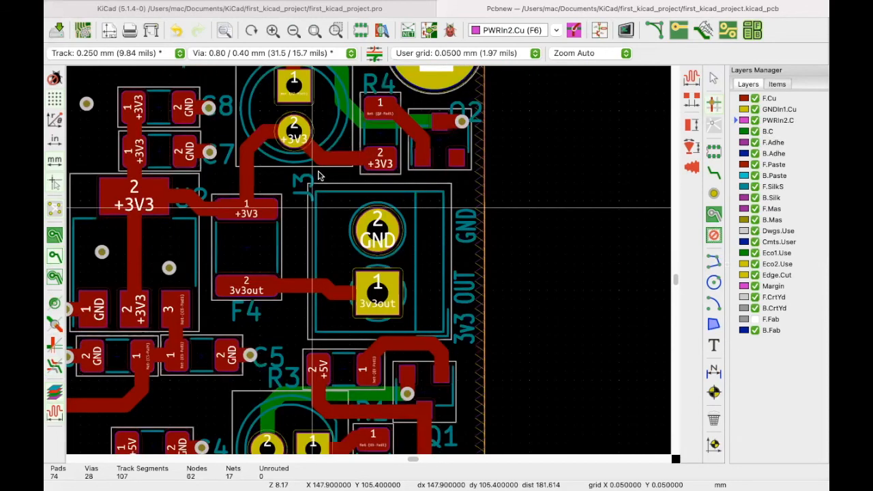
{"action": "left_click", "coordinate": [328, 161]}
{"action": "scroll", "coordinate": [369, 280], "scroll_direction": "down", "scroll_amount": 5}
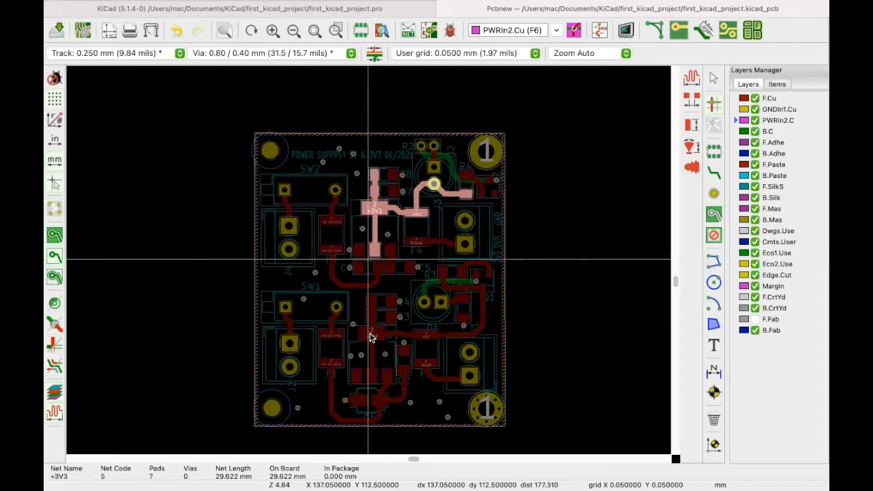
{"action": "scroll", "coordinate": [366, 261], "scroll_direction": "up", "scroll_amount": 4}
{"action": "left_click", "coordinate": [323, 267]}
{"action": "scroll", "coordinate": [323, 267], "scroll_direction": "down", "scroll_amount": 5}
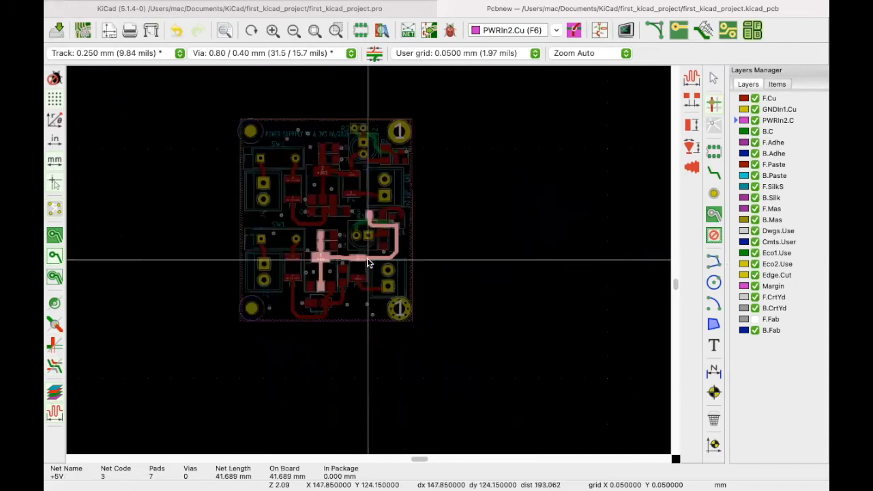
{"action": "scroll", "coordinate": [368, 261], "scroll_direction": "up", "scroll_amount": 2}
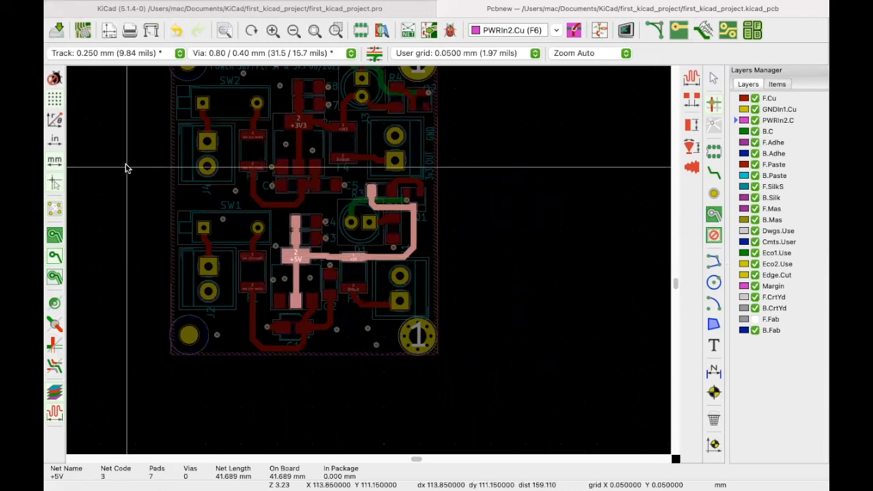
{"action": "left_click", "coordinate": [714, 78]}
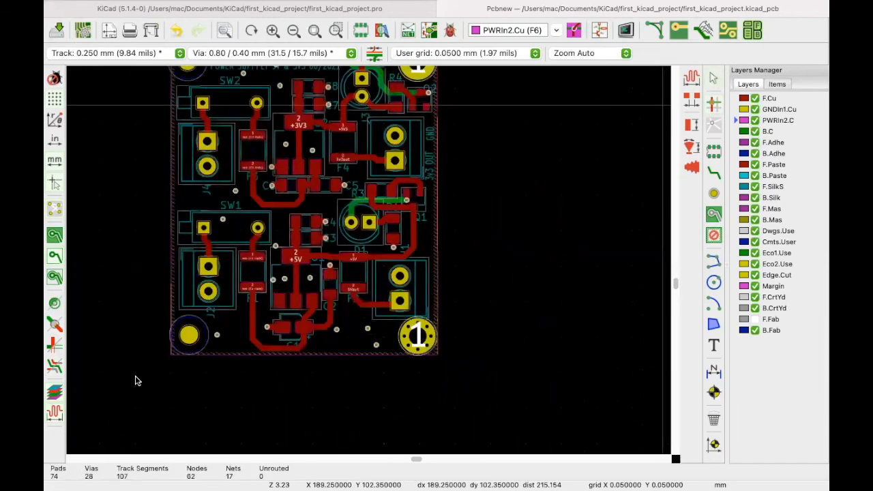
- Select the +3V3 zone outline on PWRIn2.Cu and move its lower-right corner up the board edge to about Y 111.25 mm, beside the 3V3 output terminal
{"action": "scroll", "coordinate": [415, 258], "scroll_direction": "up", "scroll_amount": 4}
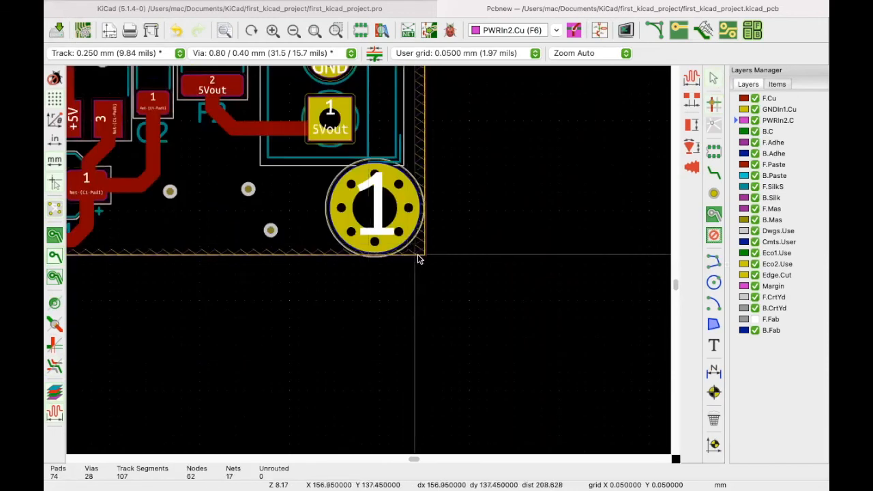
{"action": "left_click", "coordinate": [416, 256]}
{"action": "left_click", "coordinate": [448, 279]}
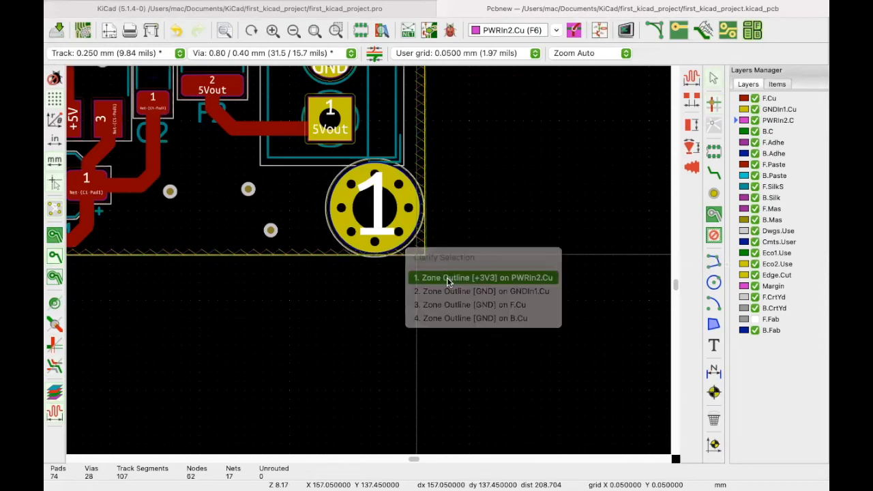
{"action": "left_click_drag", "start_coordinate": [426, 255], "coordinate": [367, 180]}
{"action": "scroll", "coordinate": [368, 260], "scroll_direction": "down", "scroll_amount": 2}
{"action": "scroll", "coordinate": [343, 93], "scroll_direction": "up", "scroll_amount": 1}
{"action": "scroll", "coordinate": [368, 261], "scroll_direction": "down", "scroll_amount": 1}
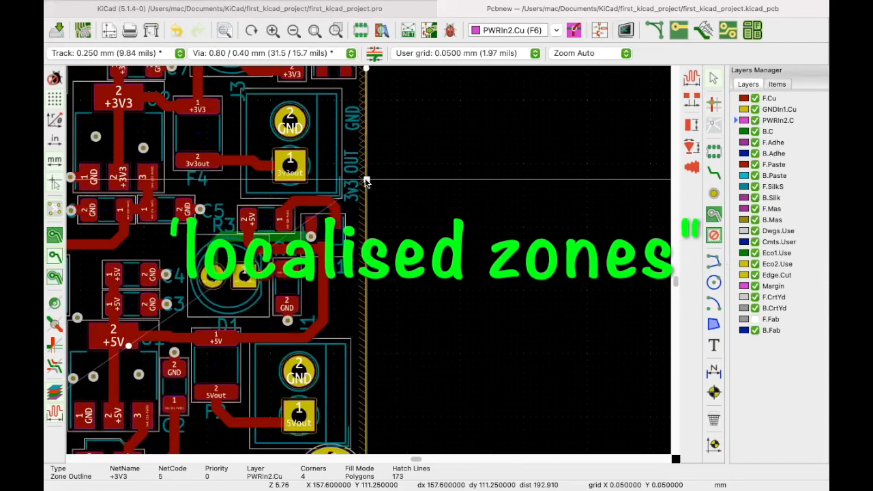
- Move the +3V3 zone's lower-left corner up the left board edge to between J4 and SW1
{"action": "scroll", "coordinate": [343, 269], "scroll_direction": "down", "scroll_amount": 5}
{"action": "scroll", "coordinate": [277, 363], "scroll_direction": "up", "scroll_amount": 6}
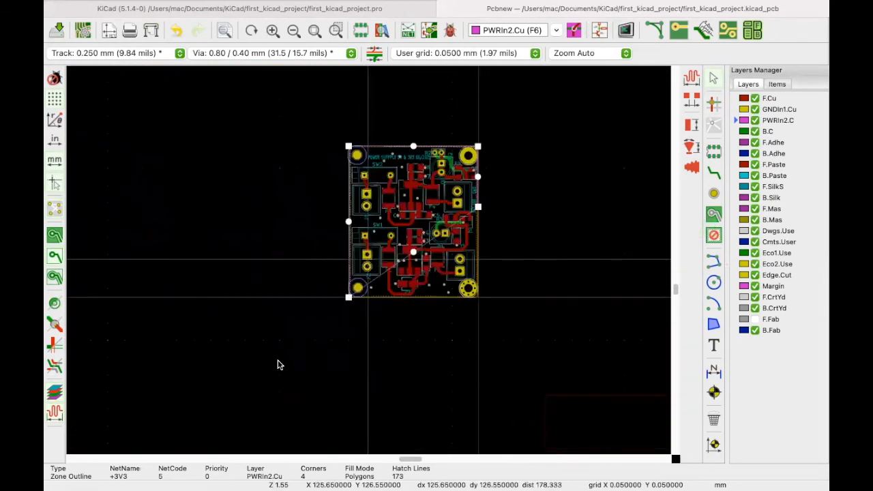
{"action": "left_click_drag", "start_coordinate": [309, 370], "coordinate": [372, 261]}
{"action": "scroll", "coordinate": [312, 154], "scroll_direction": "up", "scroll_amount": 1}
{"action": "scroll", "coordinate": [369, 260], "scroll_direction": "down", "scroll_amount": 2}
{"action": "scroll", "coordinate": [368, 261], "scroll_direction": "down", "scroll_amount": 2}
{"action": "scroll", "coordinate": [363, 237], "scroll_direction": "up", "scroll_amount": 2}
{"action": "scroll", "coordinate": [372, 263], "scroll_direction": "down", "scroll_amount": 3}
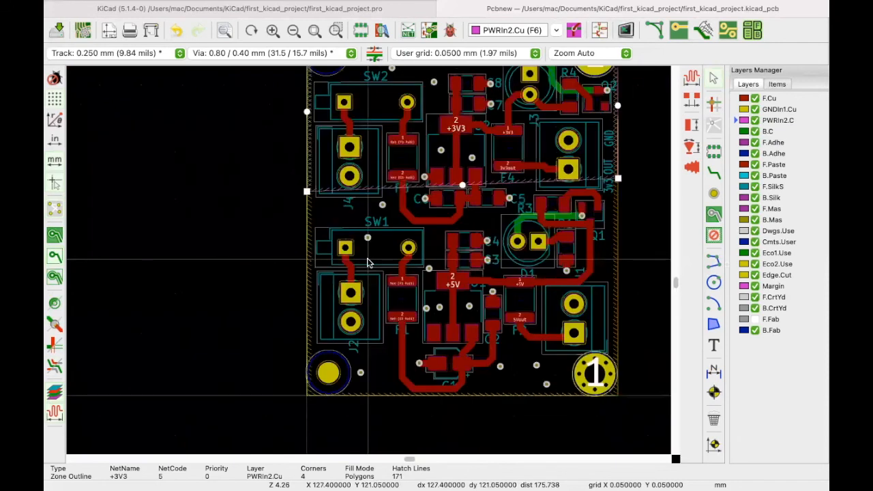
- Level the +3V3 zone's lower edge by moving its lower-right corner down to about Y 112.95 mm, and deselect the zone
{"action": "mouse_move", "coordinate": [534, 208]}
{"action": "left_mouse_down"}
{"action": "mouse_move", "coordinate": [539, 203]}
{"action": "mouse_move", "coordinate": [540, 217]}
{"action": "left_mouse_up"}
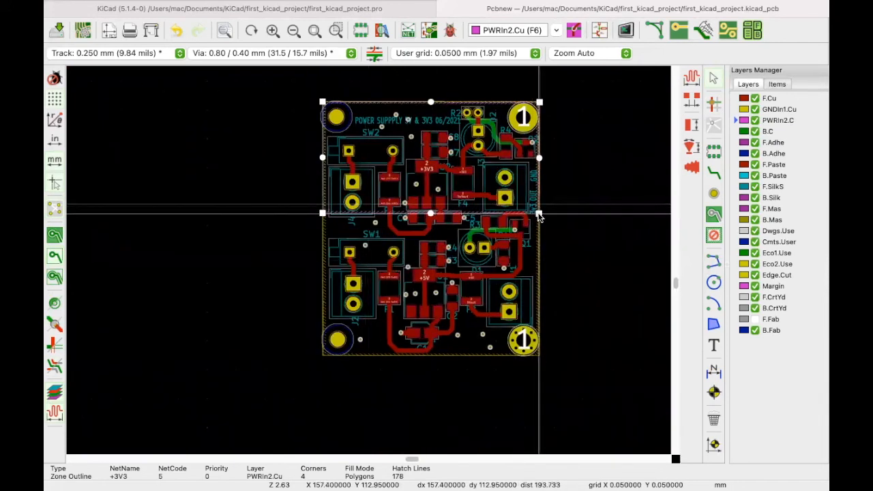
{"action": "scroll", "coordinate": [481, 199], "scroll_direction": "up", "scroll_amount": 1}
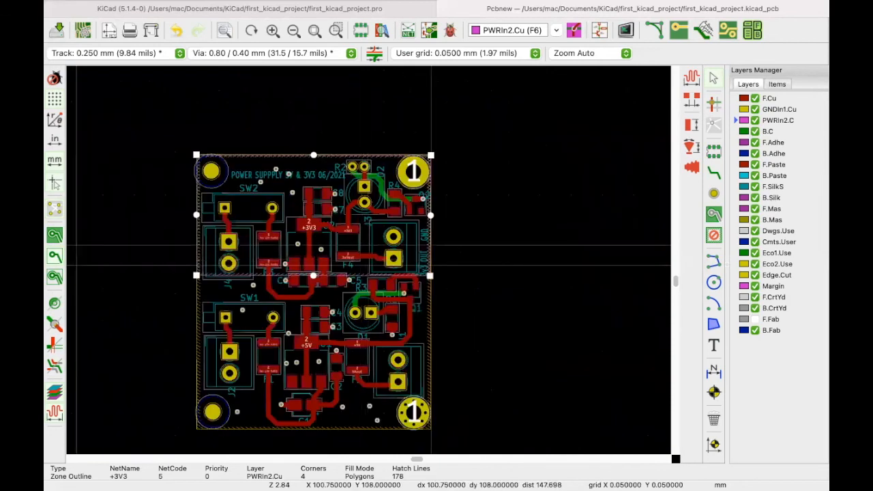
{"action": "left_click", "coordinate": [117, 264]}
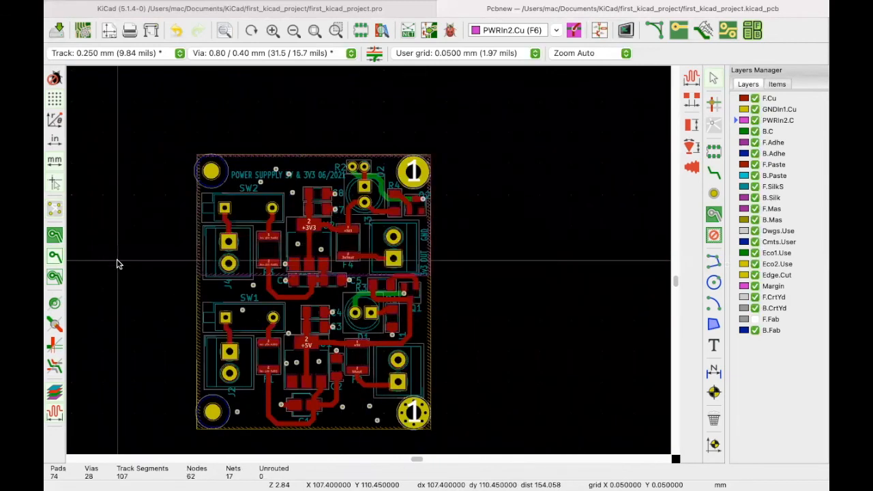
- Show the filled zones to examine the reshaped +3V3 area on PWRIn2.Cu, and hide the fills again
{"action": "left_click", "coordinate": [54, 242]}
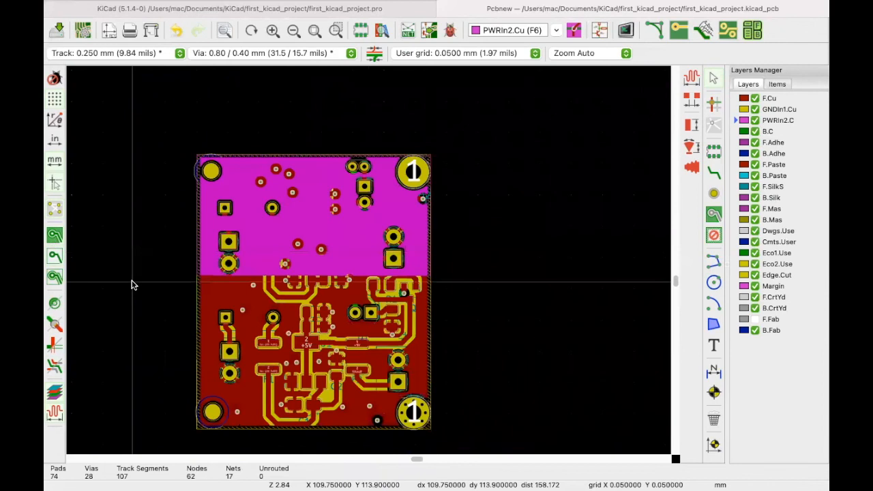
{"action": "scroll", "coordinate": [336, 322], "scroll_direction": "up", "scroll_amount": 1}
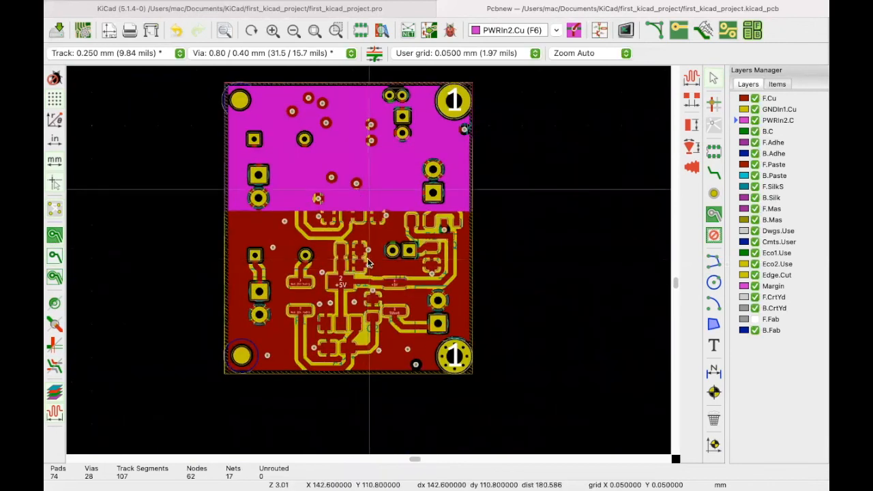
{"action": "scroll", "coordinate": [369, 263], "scroll_direction": "up", "scroll_amount": 1}
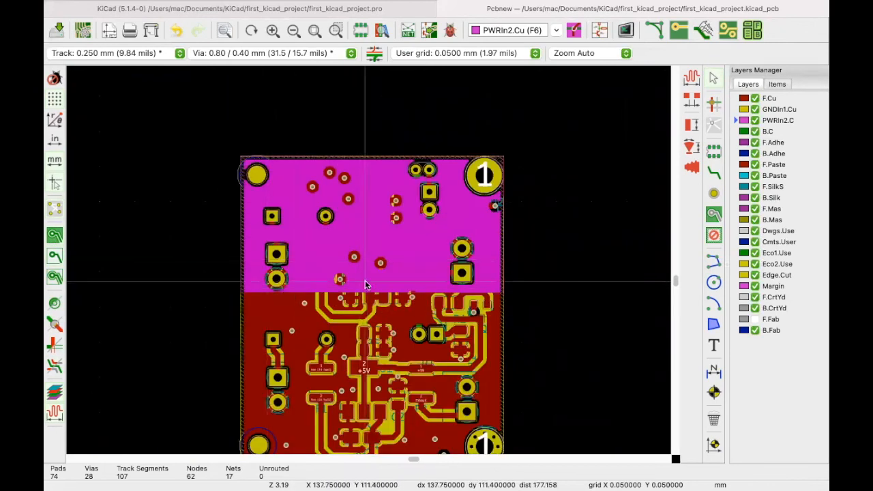
{"action": "scroll", "coordinate": [365, 285], "scroll_direction": "down", "scroll_amount": 3}
{"action": "scroll", "coordinate": [369, 266], "scroll_direction": "up", "scroll_amount": 5}
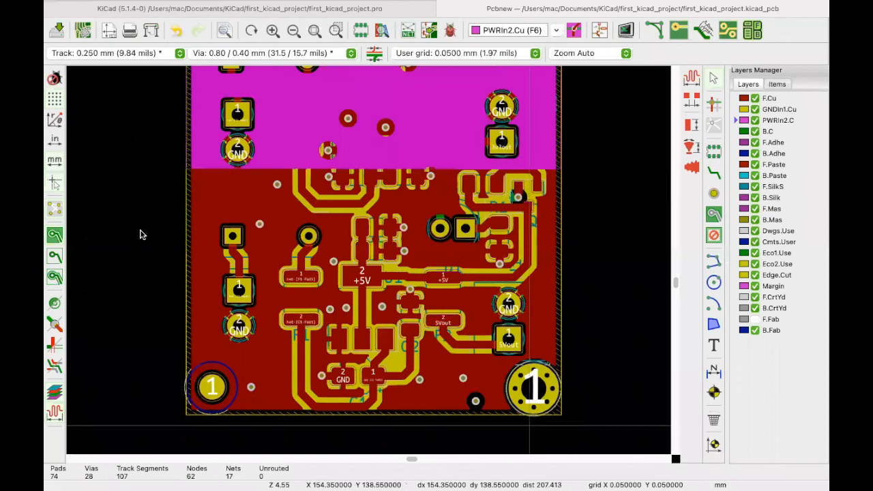
{"action": "left_click", "coordinate": [55, 274]}
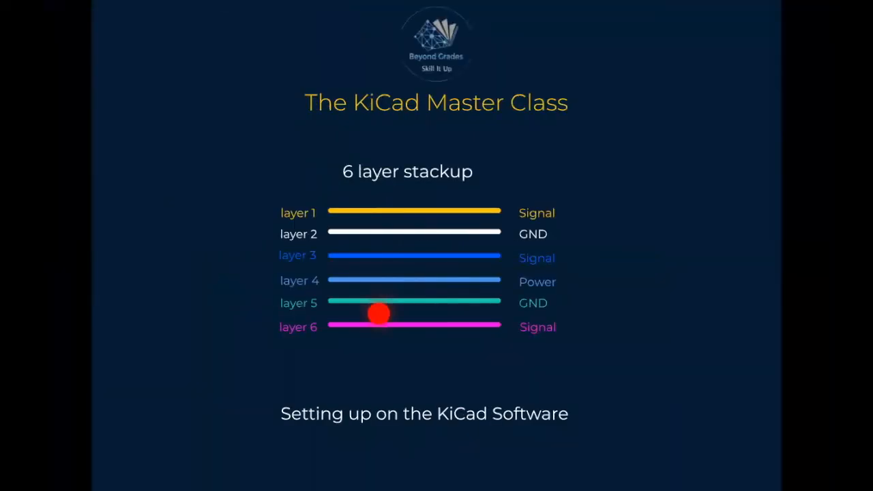
{"action": "key", "text": "Right"}
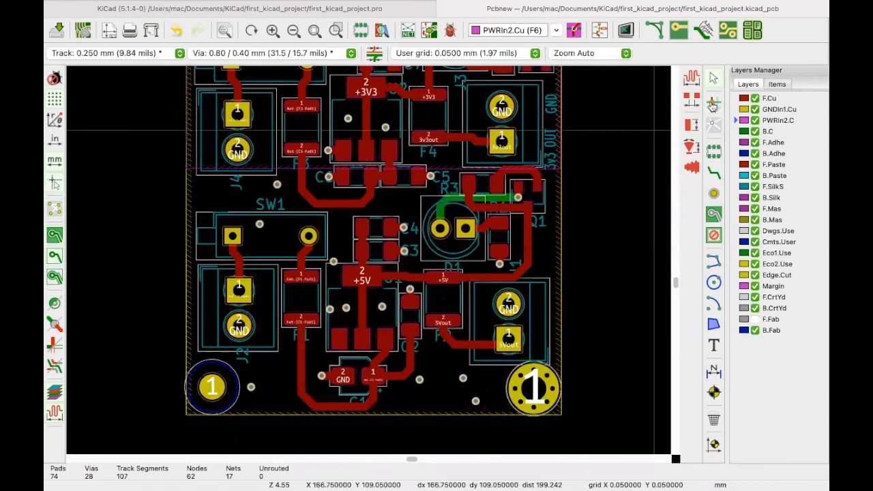
- Highlight the +5V net from its track below R3 to see the area its zone must cover
{"action": "scroll", "coordinate": [380, 244], "scroll_direction": "up", "scroll_amount": 3}
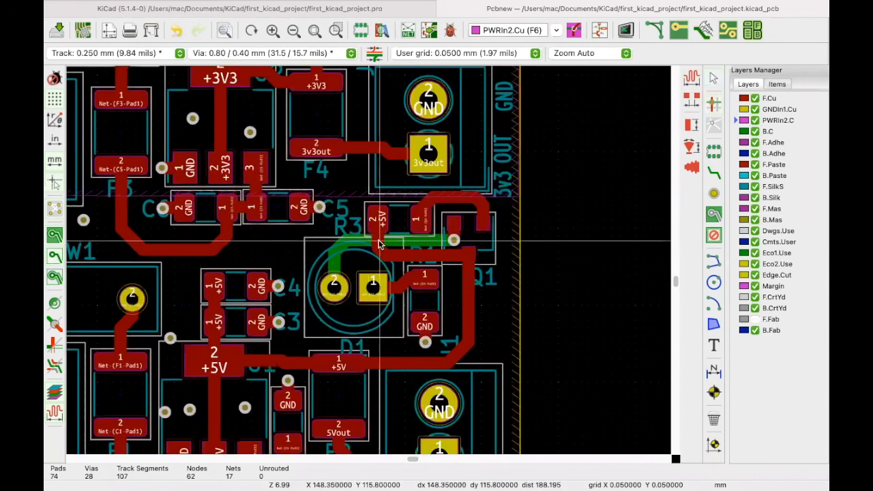
{"action": "left_click", "coordinate": [380, 244]}
{"action": "scroll", "coordinate": [296, 316], "scroll_direction": "down", "scroll_amount": 3}
{"action": "scroll", "coordinate": [368, 260], "scroll_direction": "up", "scroll_amount": 1}
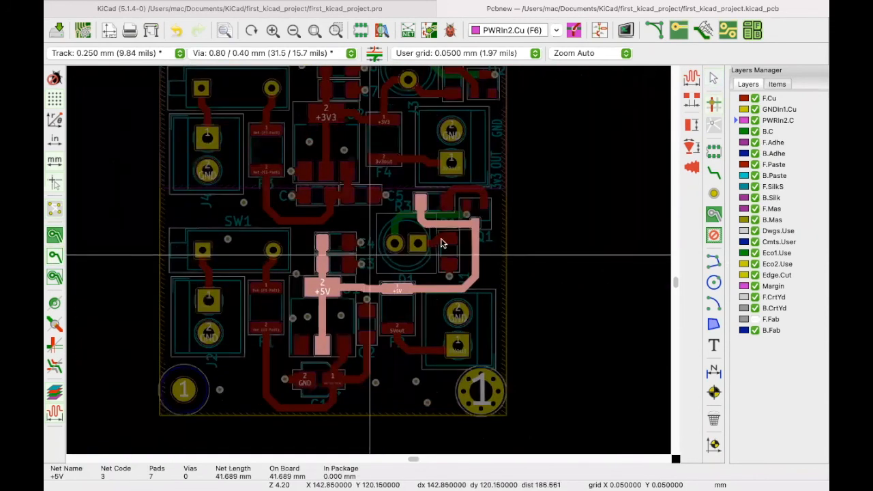
- Draw a closed +5V copper zone on PWRIn2.Cu around the lower half of the board, just below the +3V3 zone
{"action": "left_click", "coordinate": [161, 199]}
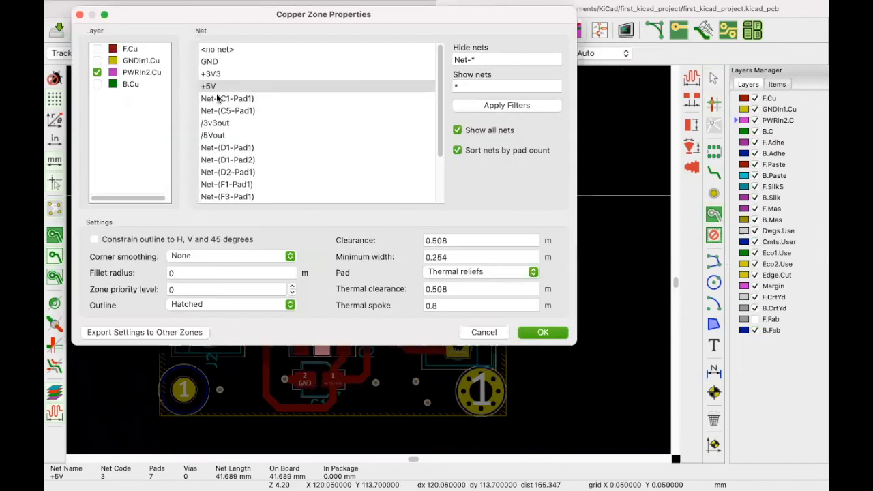
{"action": "left_click", "coordinate": [542, 334]}
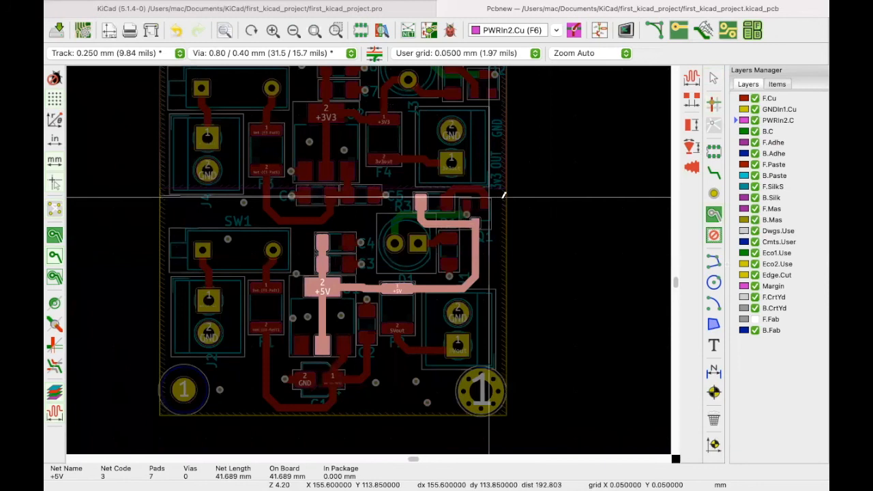
{"action": "left_click", "coordinate": [505, 198]}
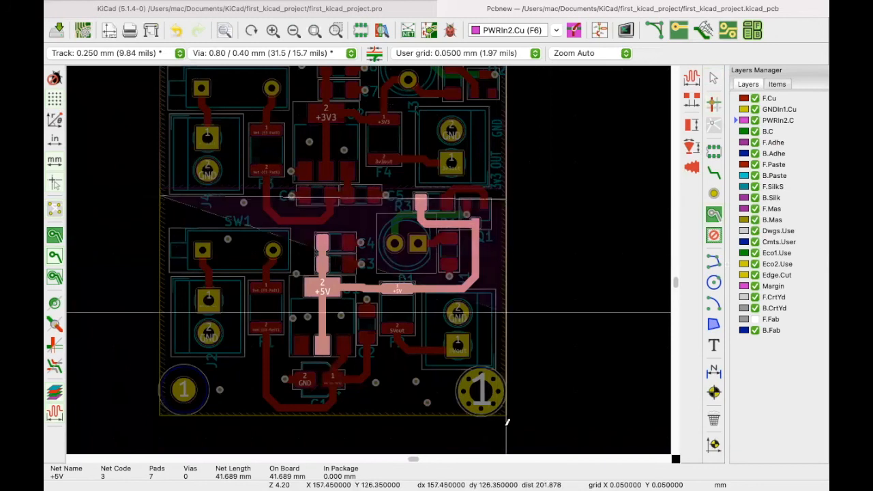
{"action": "left_click", "coordinate": [507, 414]}
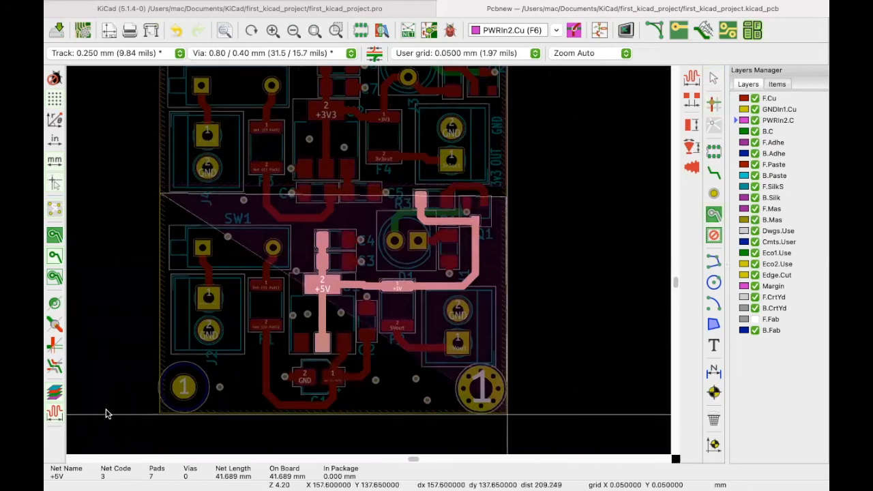
{"action": "scroll", "coordinate": [106, 413], "scroll_direction": "left", "scroll_amount": 1}
{"action": "left_click", "coordinate": [178, 411]}
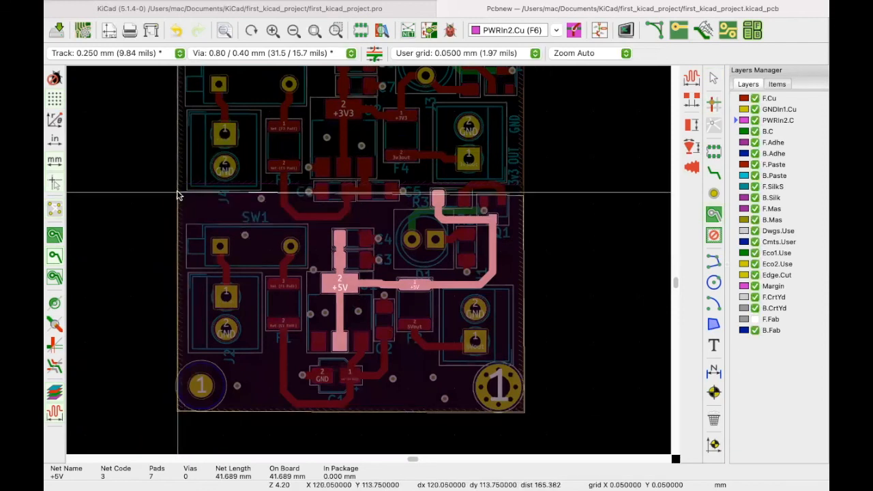
{"action": "right_click", "coordinate": [177, 195]}
{"action": "left_click", "coordinate": [204, 214]}
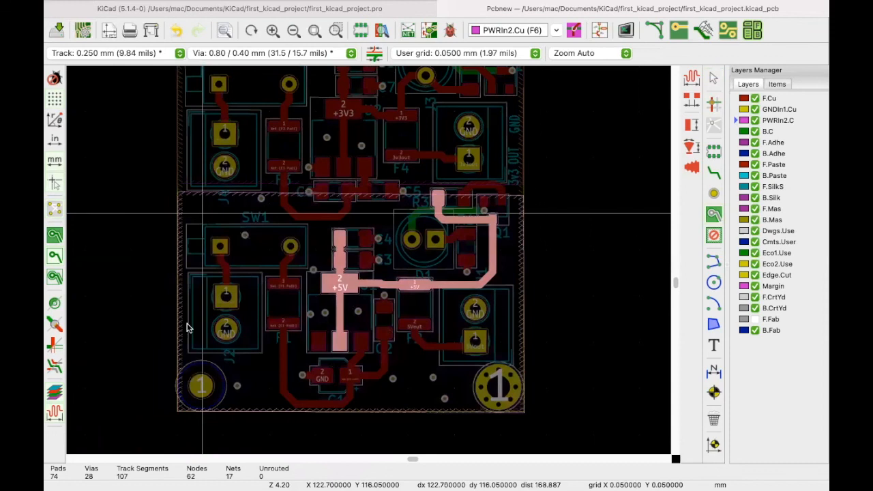
- Show the filled areas of the zones and refill all zones on the board
{"action": "left_click", "coordinate": [52, 242]}
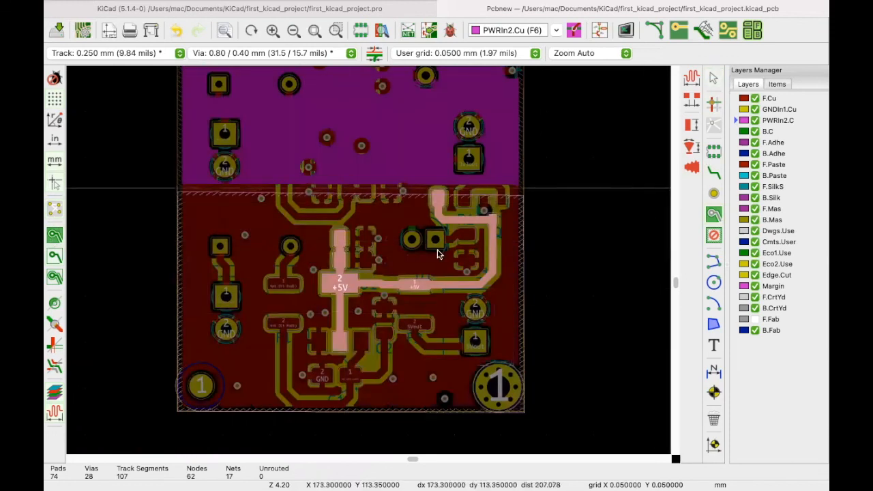
{"action": "key", "text": "b"}
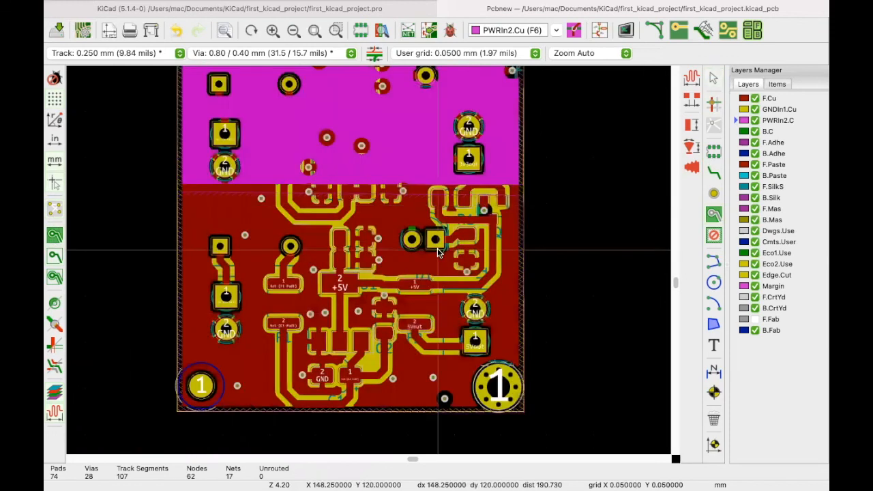
{"action": "left_click", "coordinate": [54, 237]}
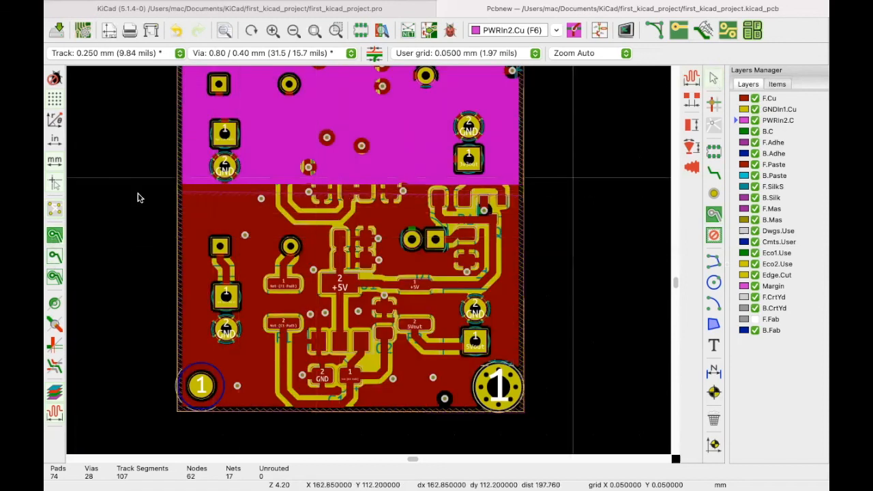
- Reapply the +5V net on layer PWRIn2.Cu in the lower zone's properties, refill the zones and examine the +5V area
{"action": "scroll", "coordinate": [327, 263], "scroll_direction": "up", "scroll_amount": 5}
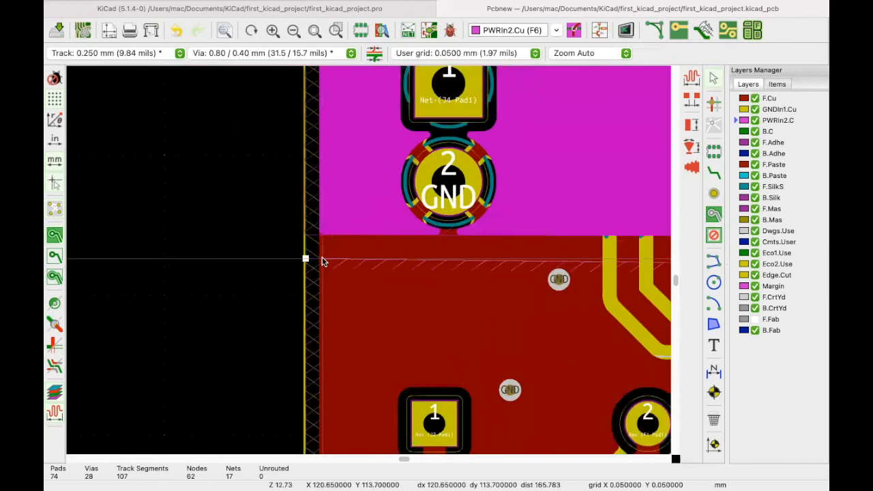
{"action": "double_click", "coordinate": [322, 258]}
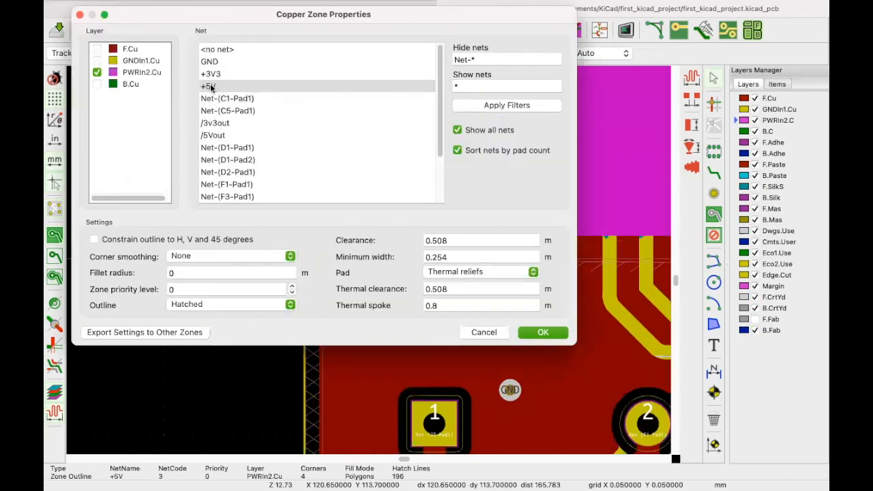
{"action": "left_click", "coordinate": [538, 335]}
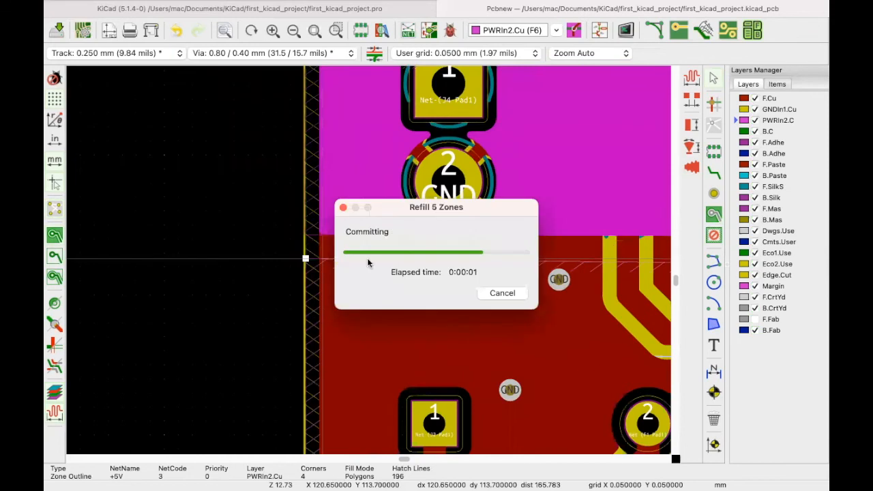
{"action": "scroll", "coordinate": [368, 263], "scroll_direction": "down", "scroll_amount": 3}
{"action": "scroll", "coordinate": [367, 263], "scroll_direction": "right", "scroll_amount": 5}
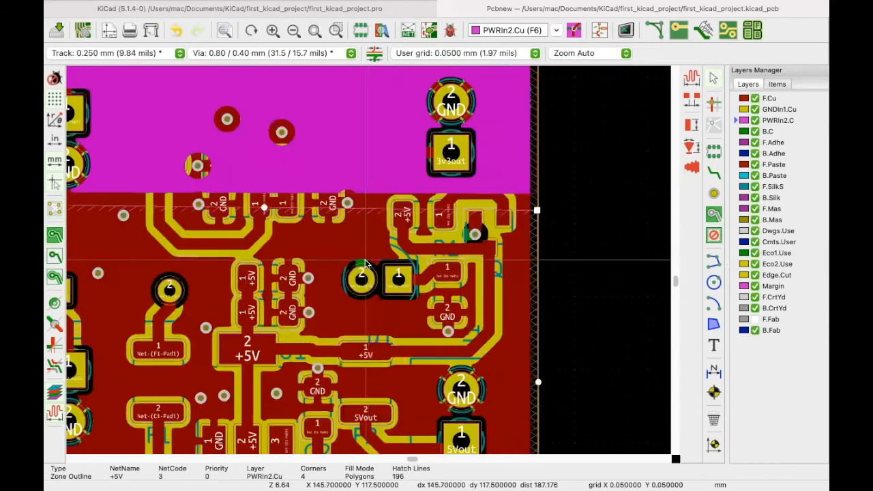
{"action": "scroll", "coordinate": [366, 264], "scroll_direction": "up", "scroll_amount": 2}
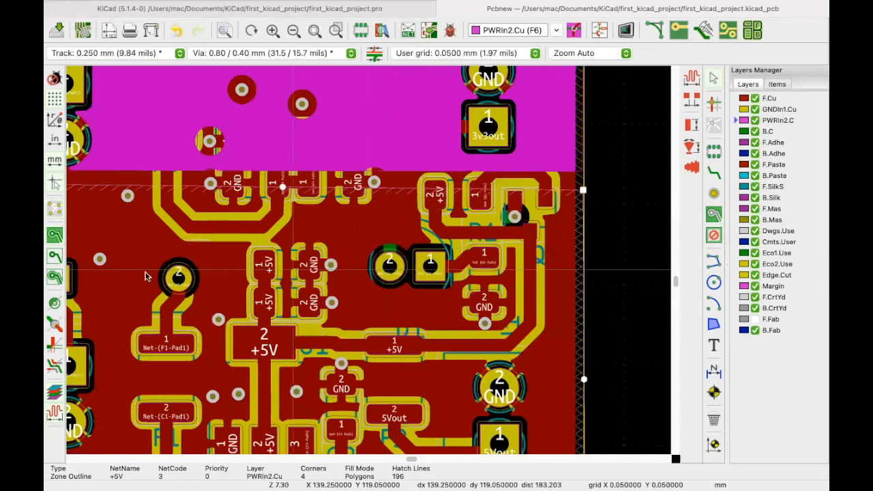
- Hide the filled areas of the zones and set the track width to 0.800 mm
{"action": "left_click", "coordinate": [54, 257]}
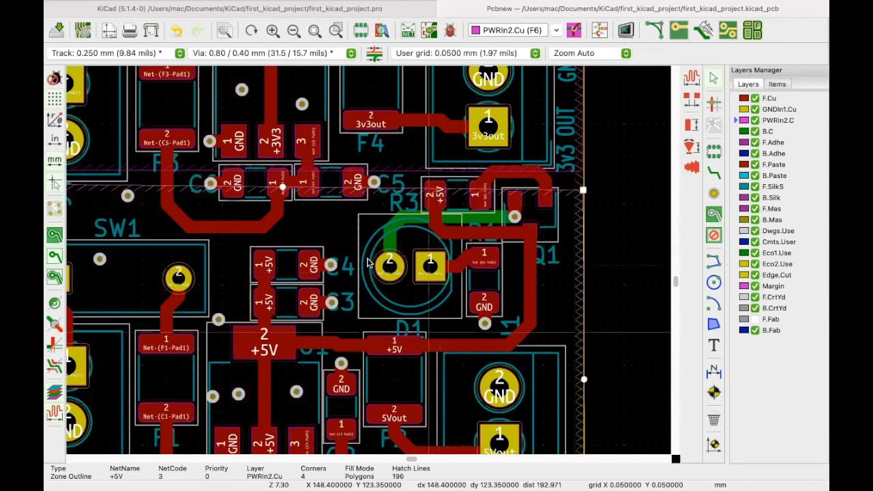
{"action": "scroll", "coordinate": [367, 266], "scroll_direction": "up", "scroll_amount": 3}
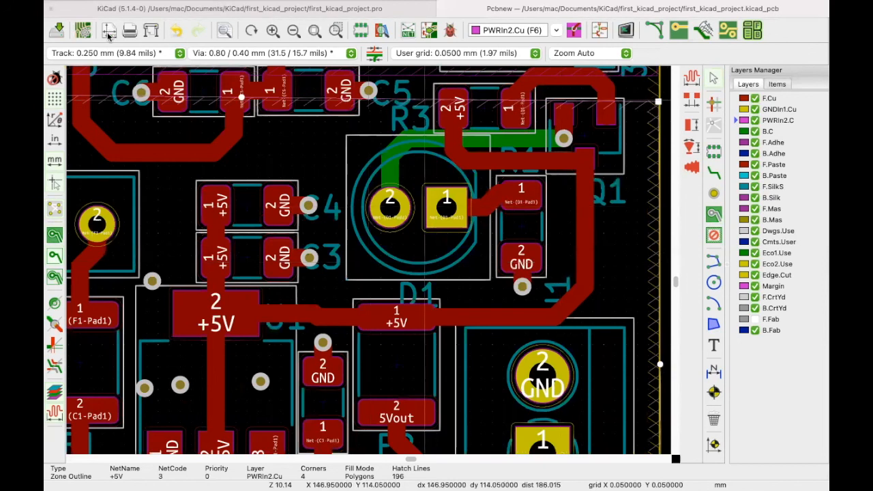
{"action": "left_click", "coordinate": [112, 53]}
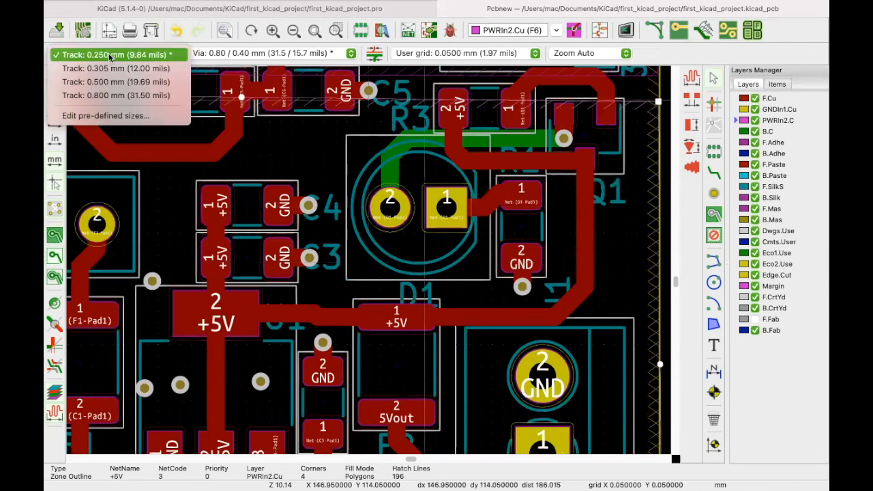
{"action": "left_click", "coordinate": [102, 100]}
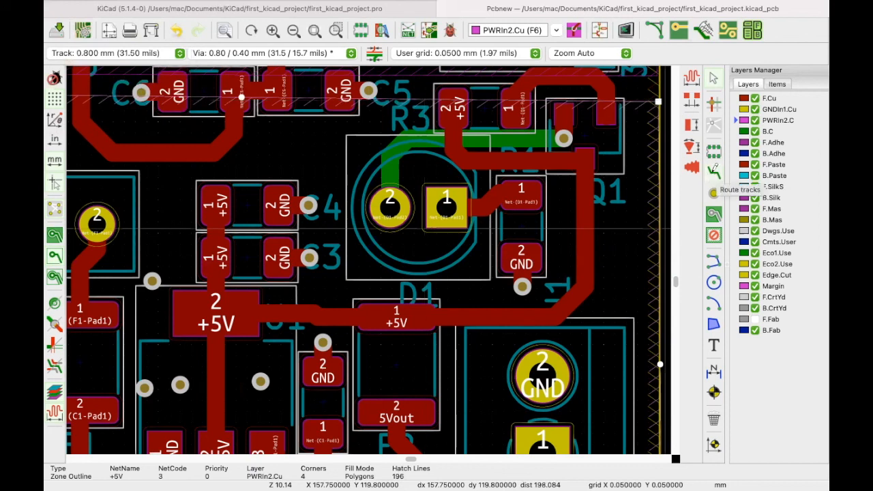
{"action": "left_click", "coordinate": [712, 169]}
{"action": "scroll", "coordinate": [193, 209], "scroll_direction": "up", "scroll_amount": 2}
{"action": "left_click", "coordinate": [396, 258]}
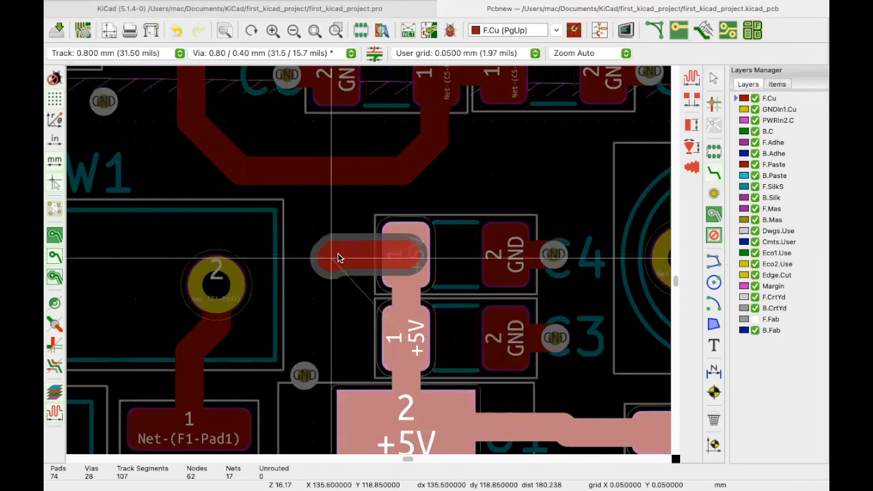
{"action": "scroll", "coordinate": [369, 262], "scroll_direction": "down", "scroll_amount": 1}
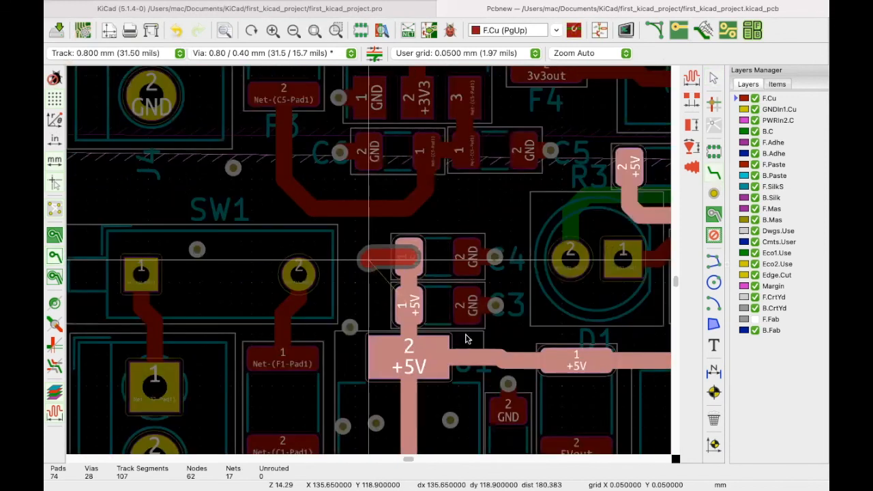
{"action": "key", "text": "Escape"}
{"action": "scroll", "coordinate": [468, 338], "scroll_direction": "down", "scroll_amount": 4}
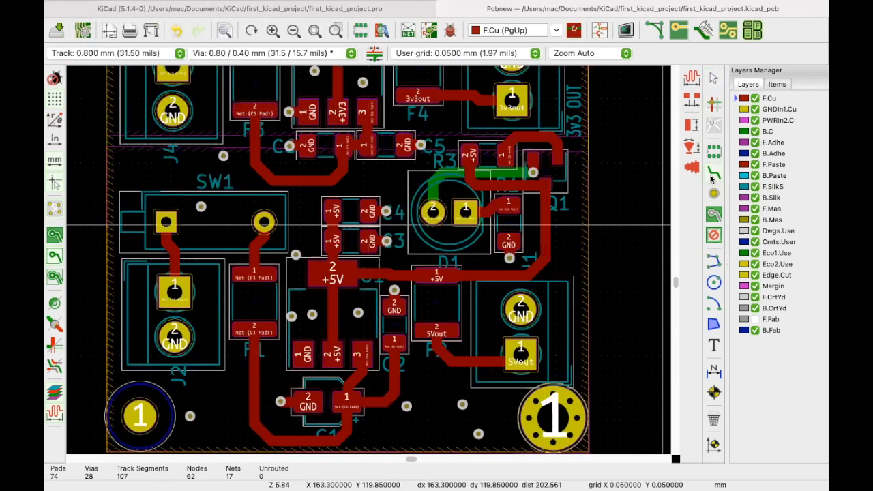
- Route a short 0.800 mm track from C4's +5V pad towards SW1 and end it in a via
{"action": "scroll", "coordinate": [382, 268], "scroll_direction": "up", "scroll_amount": 4}
{"action": "left_click", "coordinate": [424, 267]}
{"action": "key", "text": "v"}
{"action": "left_click", "coordinate": [384, 268]}
{"action": "scroll", "coordinate": [382, 268], "scroll_direction": "down", "scroll_amount": 4}
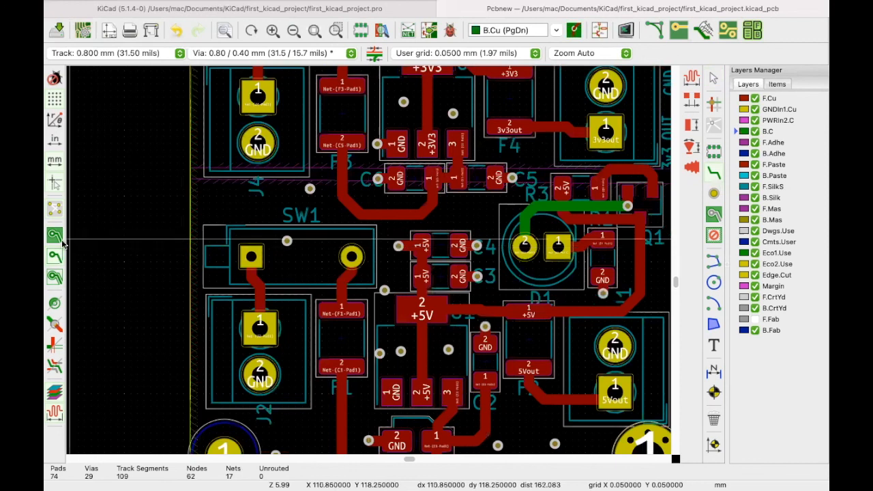
- Refill all zones and bring PWRIn2.Cu to the front to examine how C4's via meets the +5V zone
{"action": "key", "text": "b"}
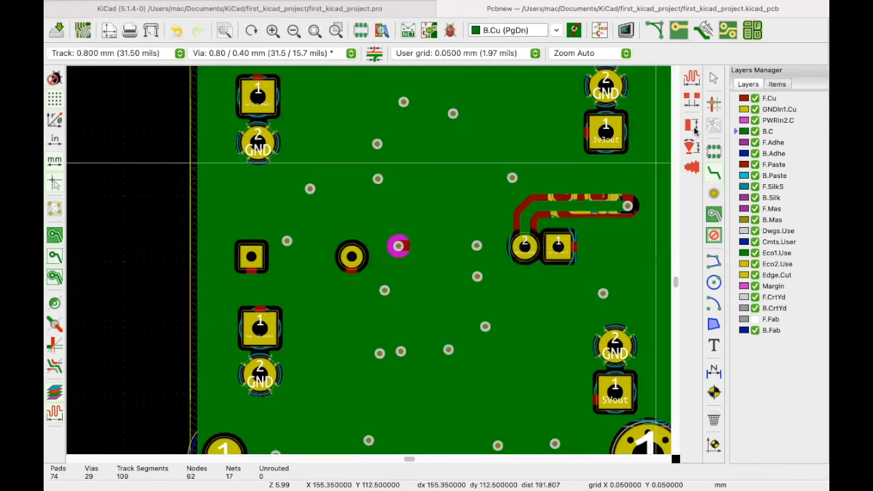
{"action": "key", "text": "F6"}
{"action": "scroll", "coordinate": [368, 263], "scroll_direction": "down", "scroll_amount": 4}
{"action": "scroll", "coordinate": [317, 287], "scroll_direction": "up", "scroll_amount": 1}
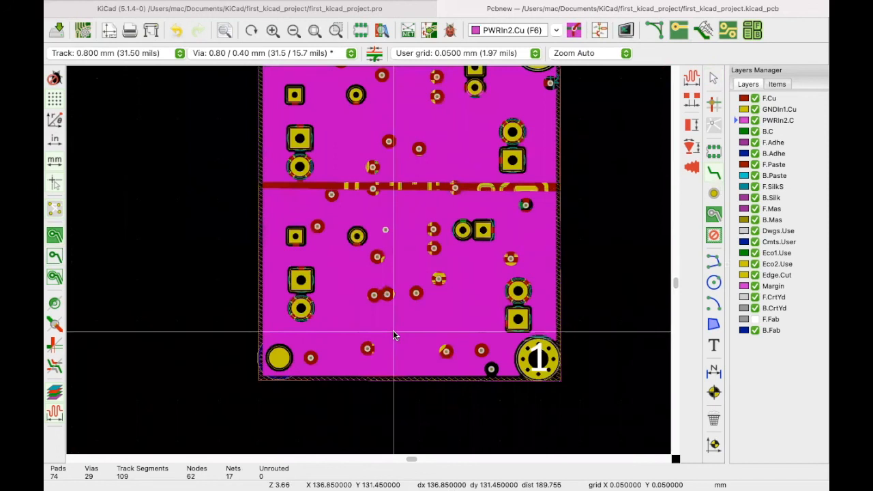
- Hide the zone fills and delete the whole connected +5V trace, including its via at C4
{"action": "left_click", "coordinate": [55, 257]}
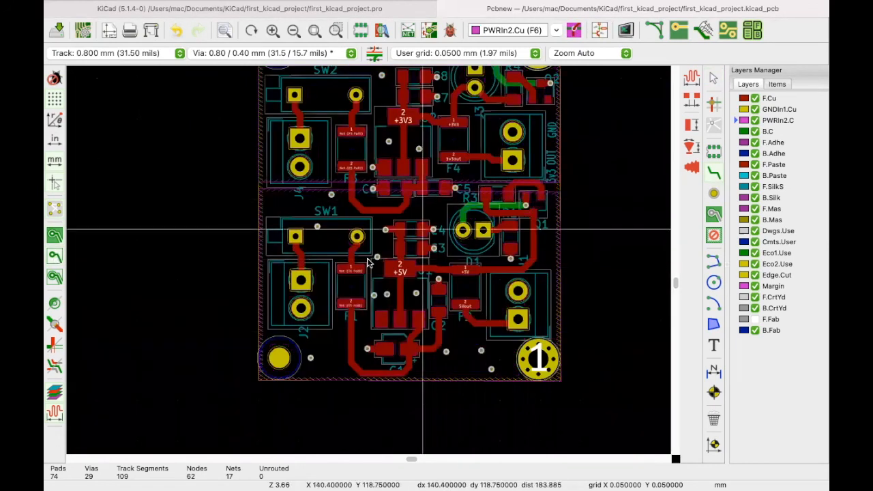
{"action": "scroll", "coordinate": [369, 262], "scroll_direction": "up", "scroll_amount": 2}
{"action": "scroll", "coordinate": [368, 262], "scroll_direction": "up", "scroll_amount": 2}
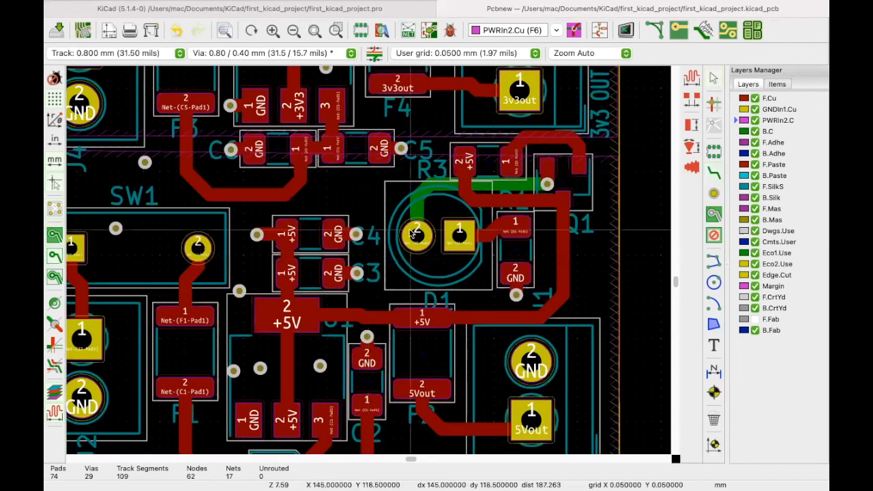
{"action": "left_click", "coordinate": [565, 254]}
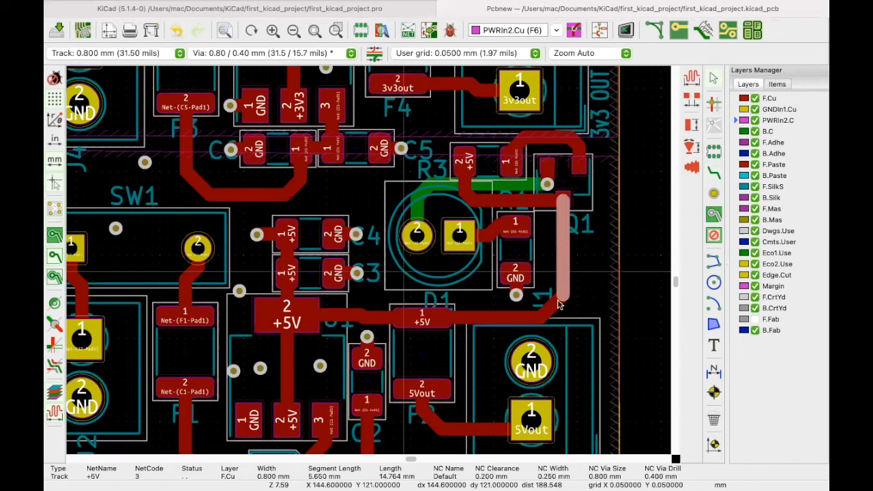
{"action": "key", "text": "Escape"}
{"action": "left_click", "coordinate": [563, 250]}
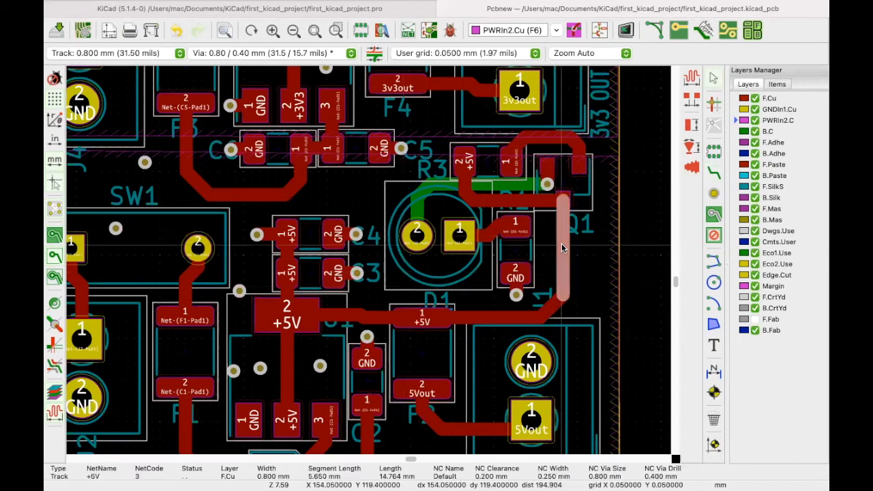
{"action": "key", "text": "Escape"}
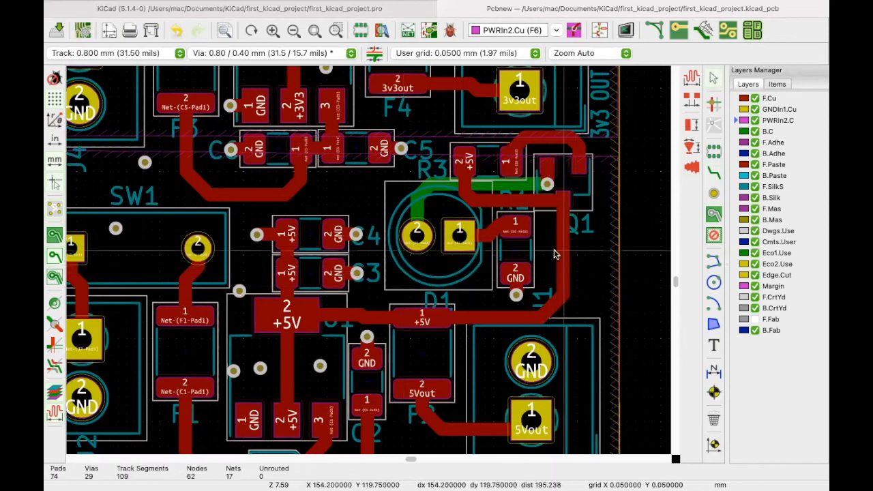
{"action": "left_click", "coordinate": [563, 253]}
{"action": "key", "text": "i"}
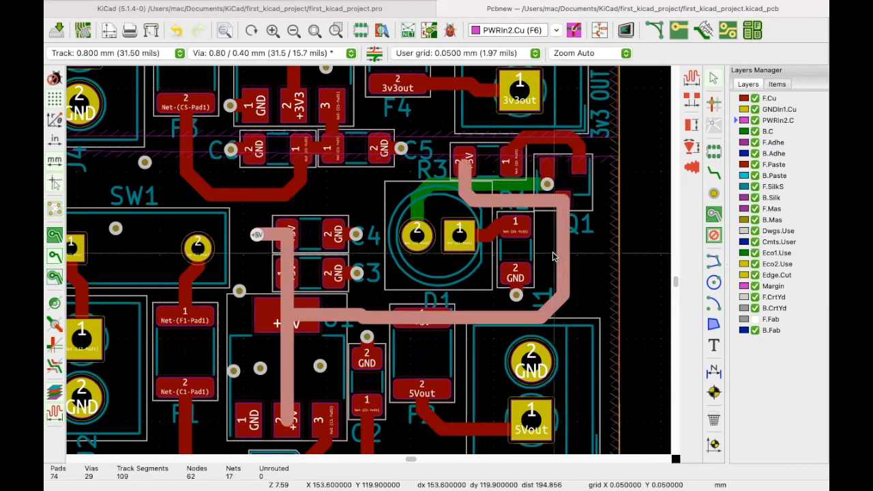
{"action": "key", "text": "Delete"}
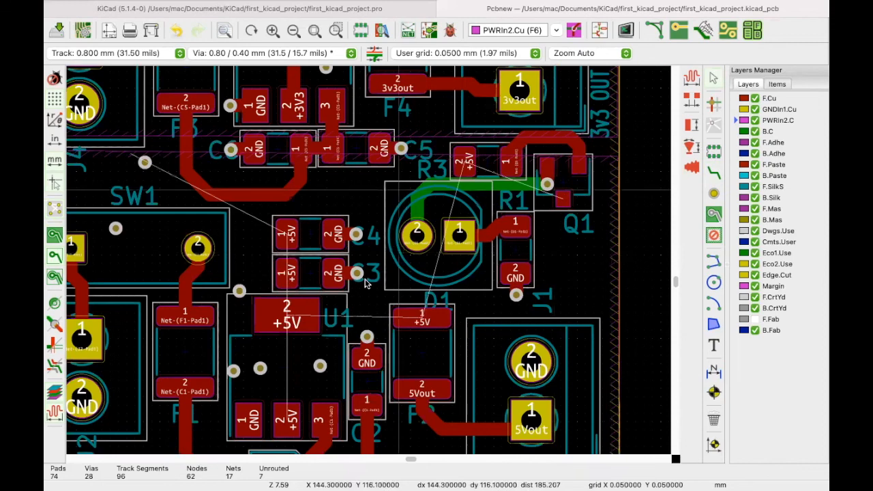
- Route short 0.800 mm tracks from the +5V pads of C4 and C3 towards SW1, each ending in a via
{"action": "left_click", "coordinate": [714, 172]}
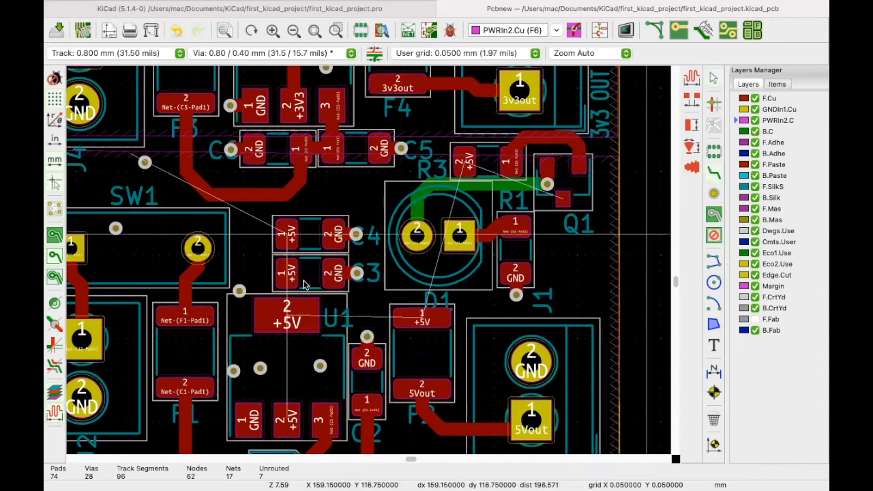
{"action": "scroll", "coordinate": [298, 277], "scroll_direction": "up", "scroll_amount": 1}
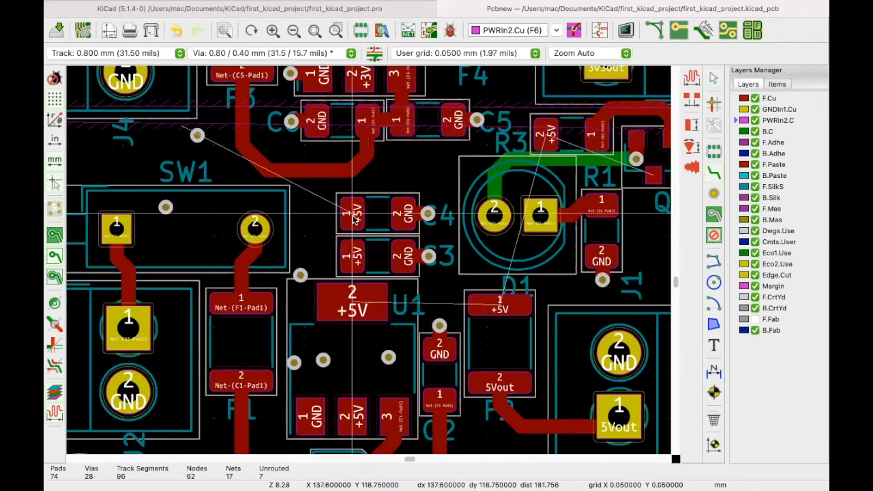
{"action": "left_click", "coordinate": [353, 215]}
{"action": "key", "text": "v"}
{"action": "left_click", "coordinate": [318, 214]}
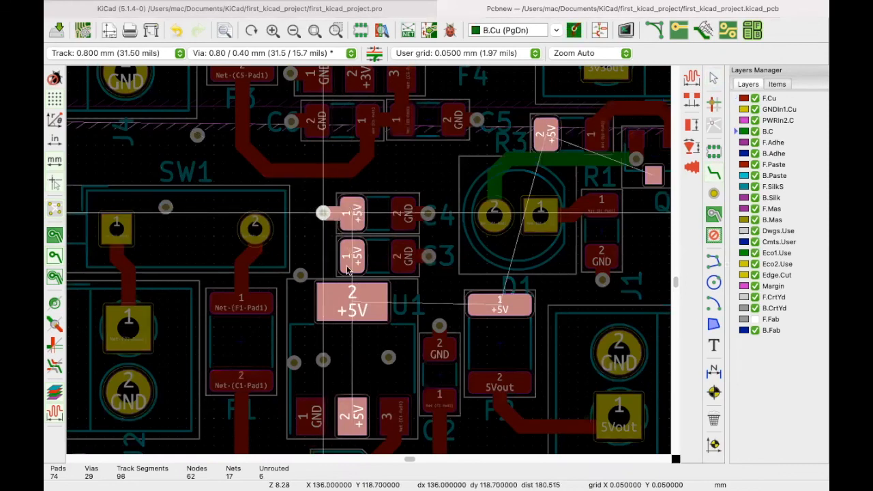
{"action": "key", "text": "v"}
{"action": "left_click", "coordinate": [319, 258]}
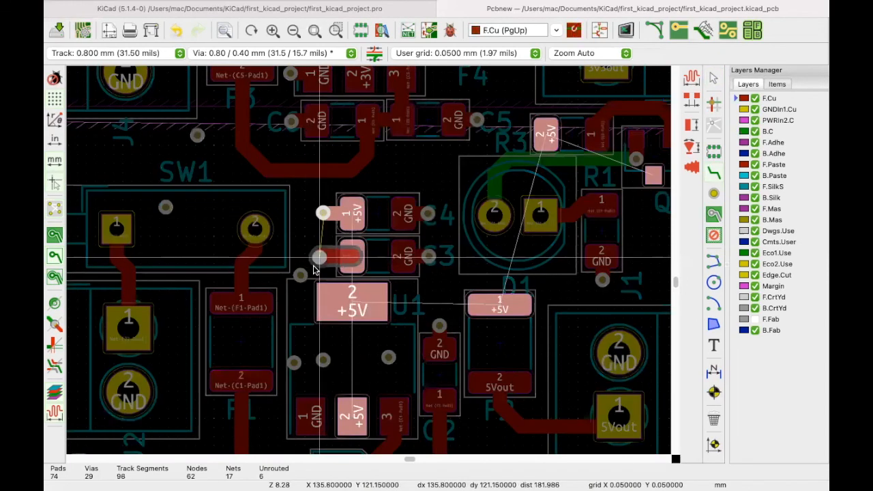
{"action": "key", "text": "Escape"}
- Connect U1's large +5V pad and F2's +5V pad to vias with short 0.800 mm tracks
{"action": "left_click", "coordinate": [352, 305]}
{"action": "key", "text": "v"}
{"action": "left_click", "coordinate": [470, 335]}
{"action": "left_click", "coordinate": [502, 307]}
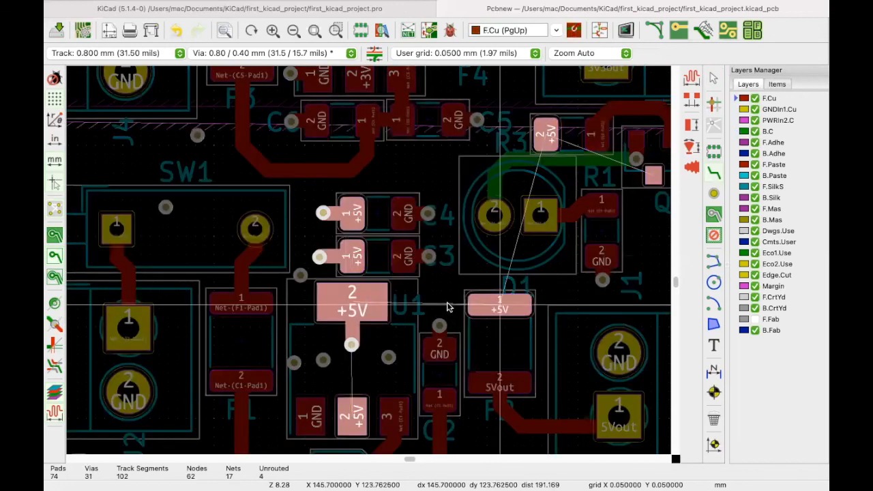
{"action": "left_click", "coordinate": [447, 306]}
{"action": "key", "text": "Escape"}
- Route a short 0.800 mm track from U1's small +5V pad 2 towards its large pad, ending in a via
{"action": "scroll", "coordinate": [362, 292], "scroll_direction": "down", "scroll_amount": 2}
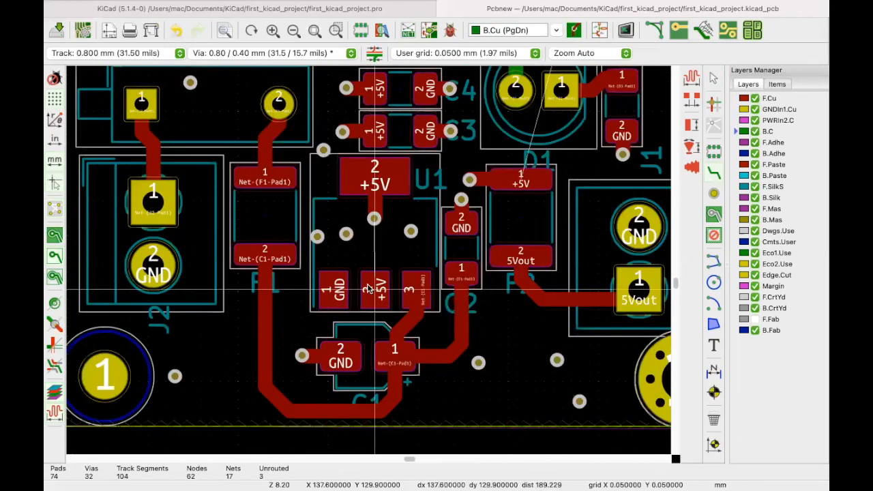
{"action": "left_click", "coordinate": [371, 286]}
{"action": "key", "text": "v"}
{"action": "left_click", "coordinate": [374, 257]}
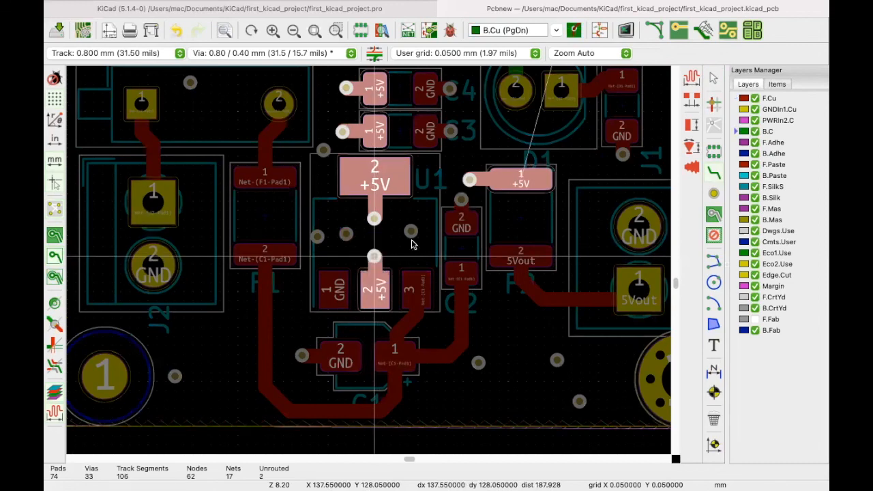
{"action": "key", "text": "Escape"}
- Connect R3's +5V pad and Q1's unrouted +5V pad to vias with short 0.800 mm tracks
{"action": "scroll", "coordinate": [562, 90], "scroll_direction": "up", "scroll_amount": 2}
{"action": "left_click", "coordinate": [377, 165]}
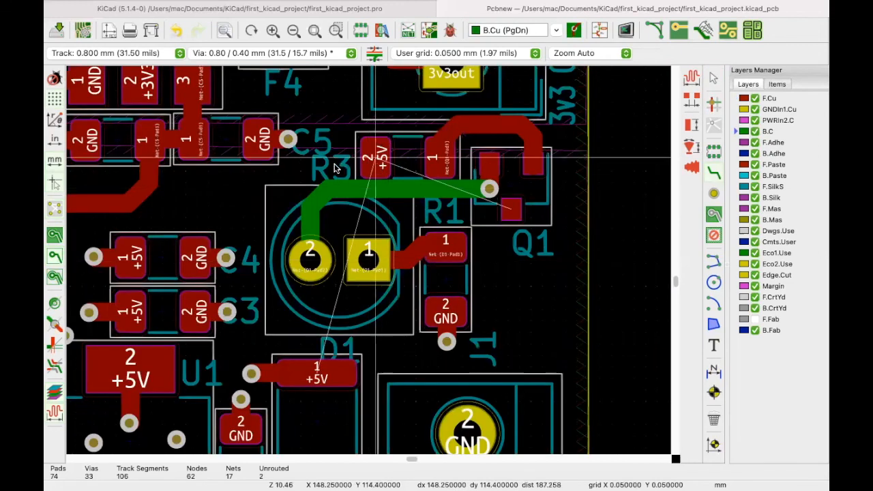
{"action": "key", "text": "v"}
{"action": "left_click", "coordinate": [330, 167]}
{"action": "key", "text": "Escape"}
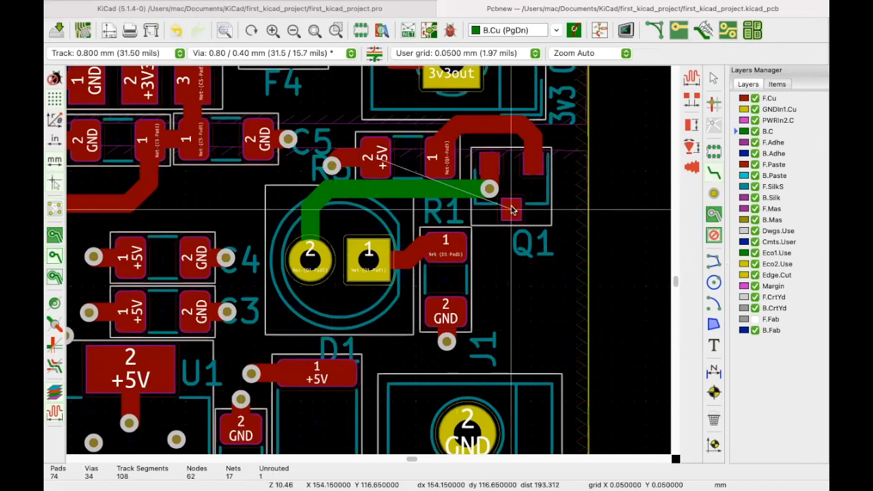
{"action": "left_click", "coordinate": [511, 209]}
{"action": "left_click", "coordinate": [512, 242]}
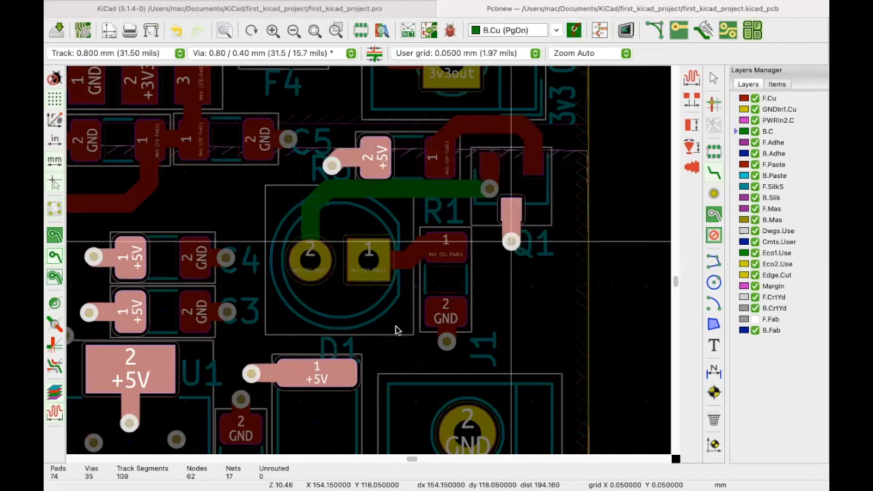
{"action": "key", "text": "Escape"}
{"action": "scroll", "coordinate": [381, 355], "scroll_direction": "down", "scroll_amount": 1}
{"action": "scroll", "coordinate": [357, 250], "scroll_direction": "down", "scroll_amount": 2}
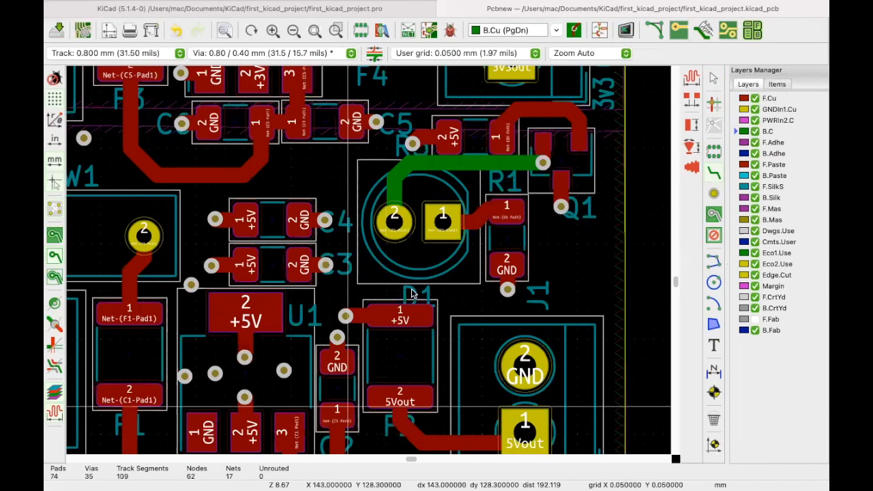
{"action": "left_click", "coordinate": [237, 305]}
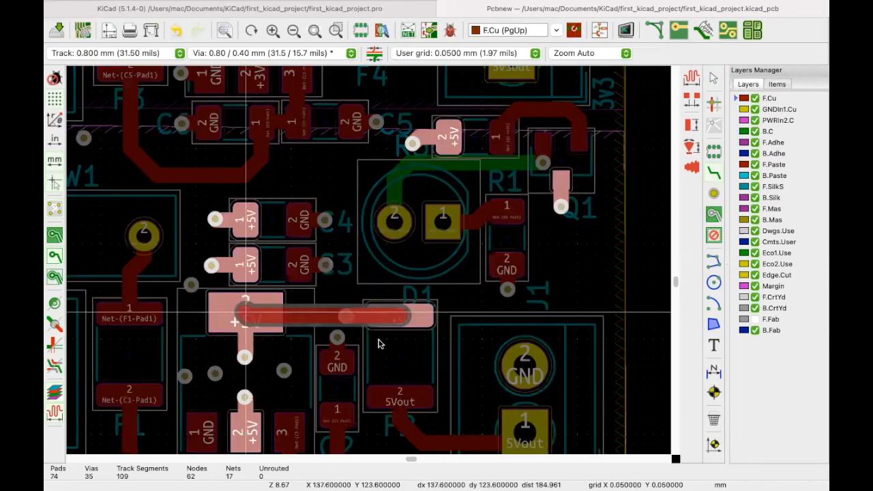
{"action": "key", "text": "Escape"}
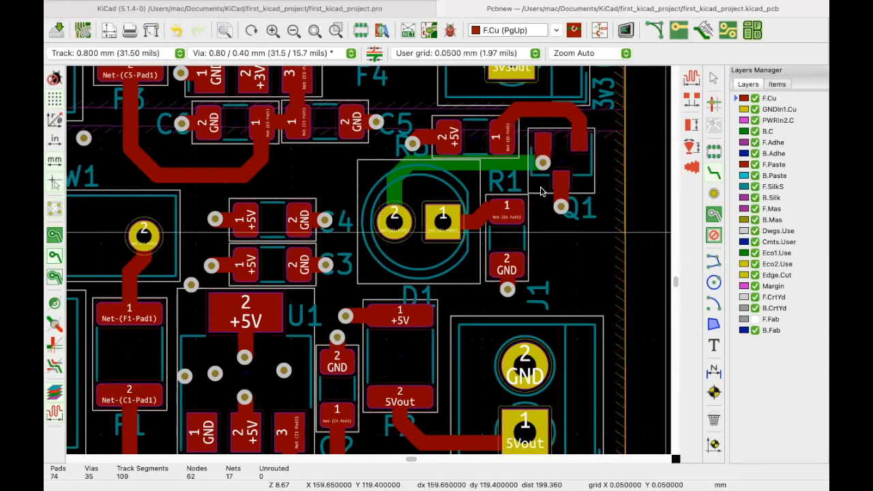
{"action": "left_click", "coordinate": [327, 263]}
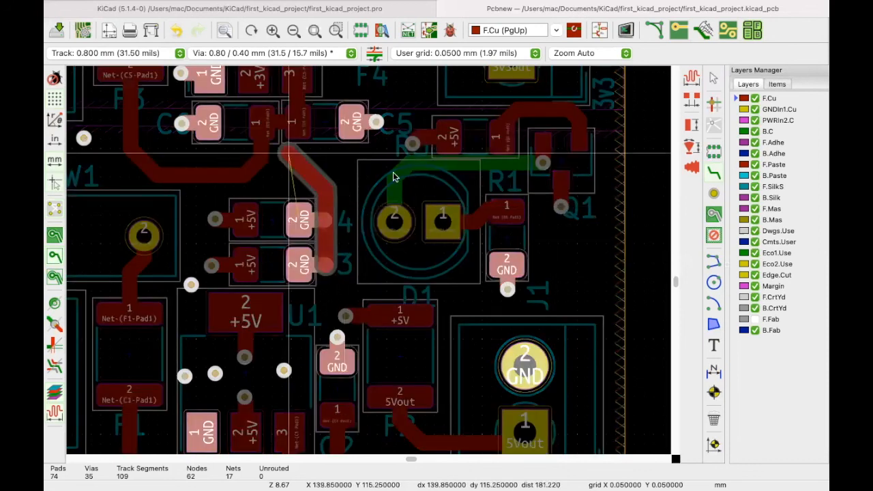
{"action": "key", "text": "Escape"}
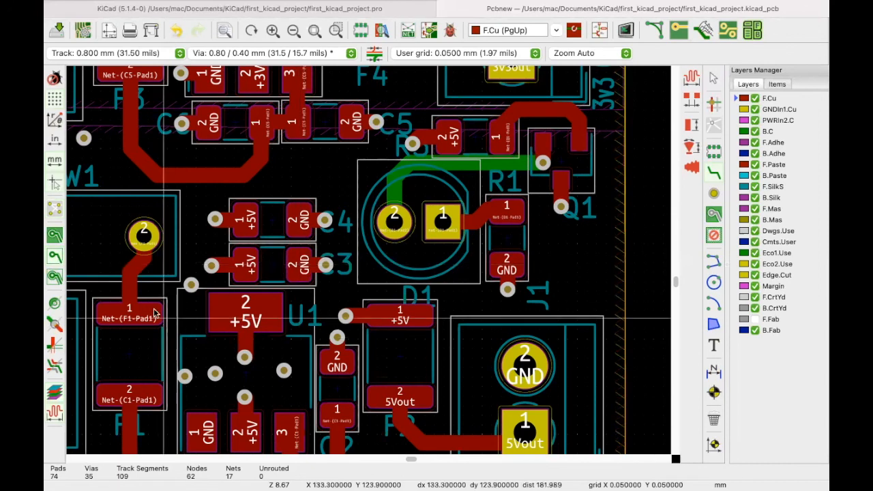
- Refill all zones and examine the new +5V vias within the lower zone on PWRIn2.Cu
{"action": "key", "text": "b"}
{"action": "scroll", "coordinate": [367, 257], "scroll_direction": "down", "scroll_amount": 3}
{"action": "key", "text": "F6"}
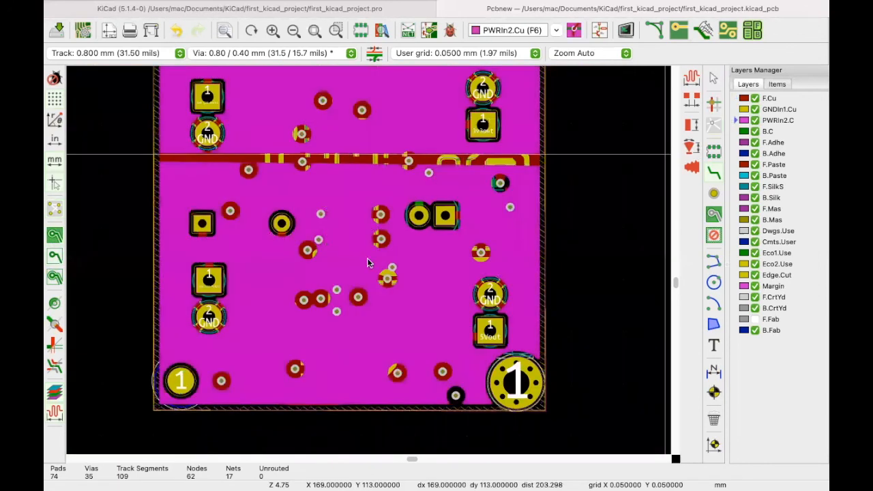
{"action": "scroll", "coordinate": [367, 258], "scroll_direction": "down", "scroll_amount": 1}
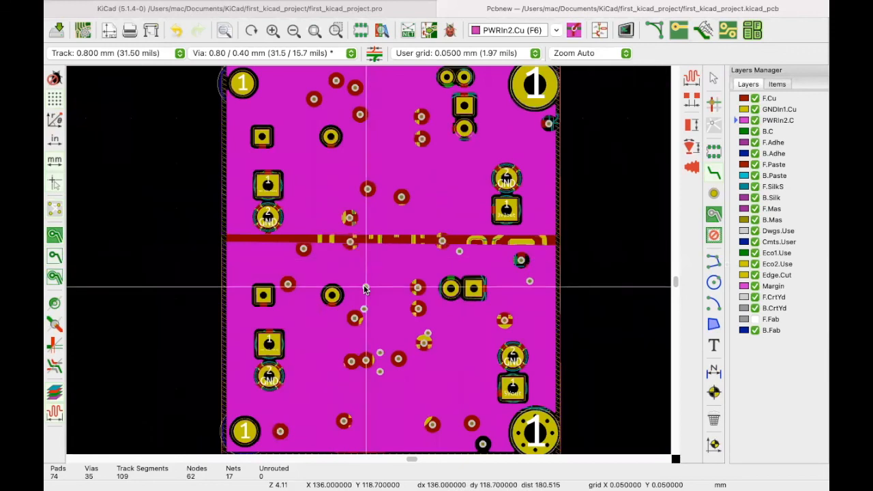
{"action": "left_click", "coordinate": [54, 258]}
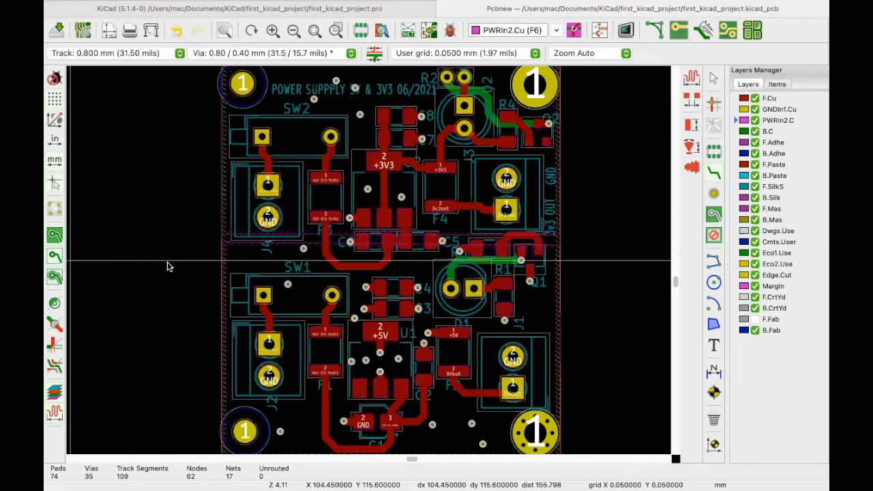
{"action": "left_click", "coordinate": [53, 236]}
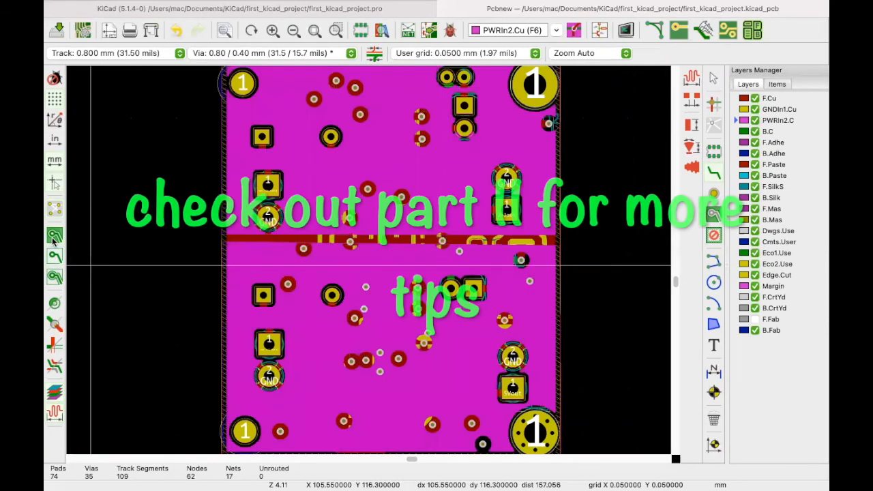
{"action": "scroll", "coordinate": [367, 263], "scroll_direction": "up", "scroll_amount": 2}
{"action": "scroll", "coordinate": [367, 263], "scroll_direction": "up", "scroll_amount": 3}
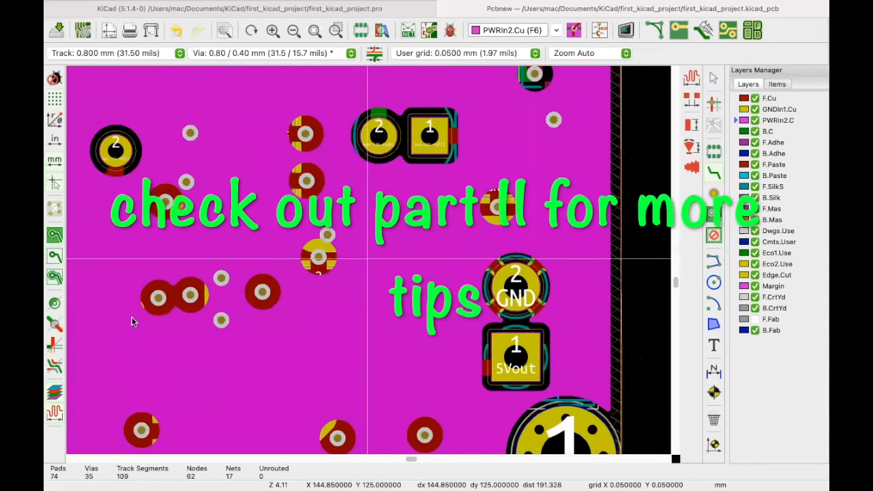